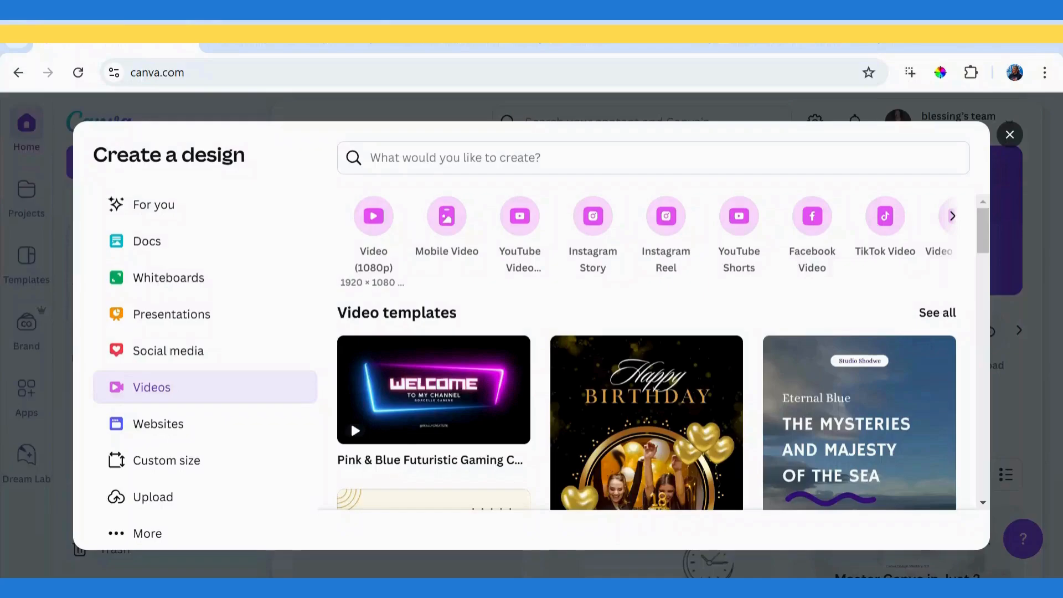
# - Switch to the finished whiteboard animation design and play its preview
pyautogui.click(258, 47)
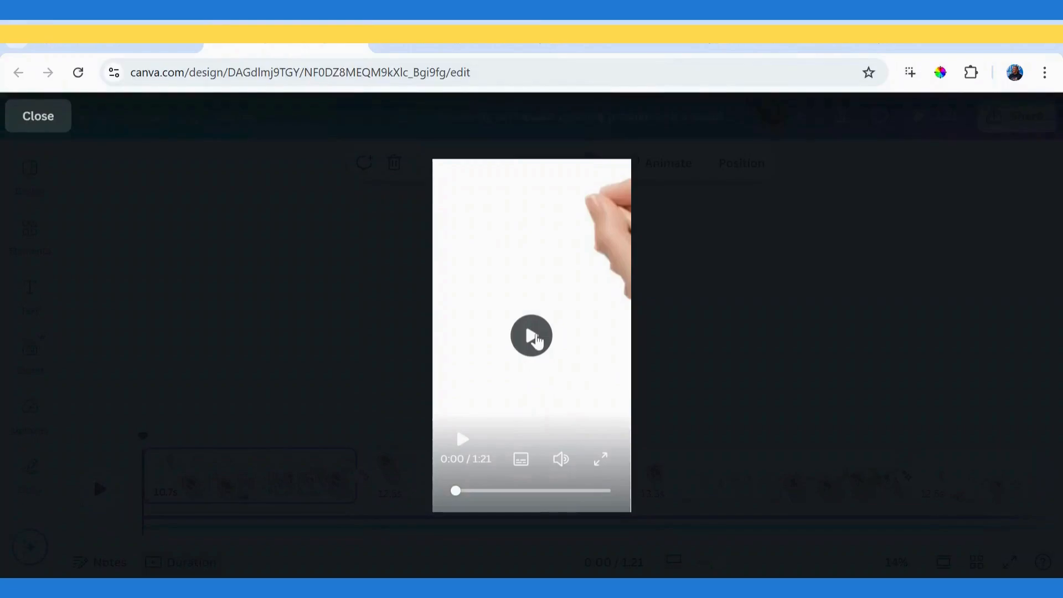
pyautogui.click(531, 336)
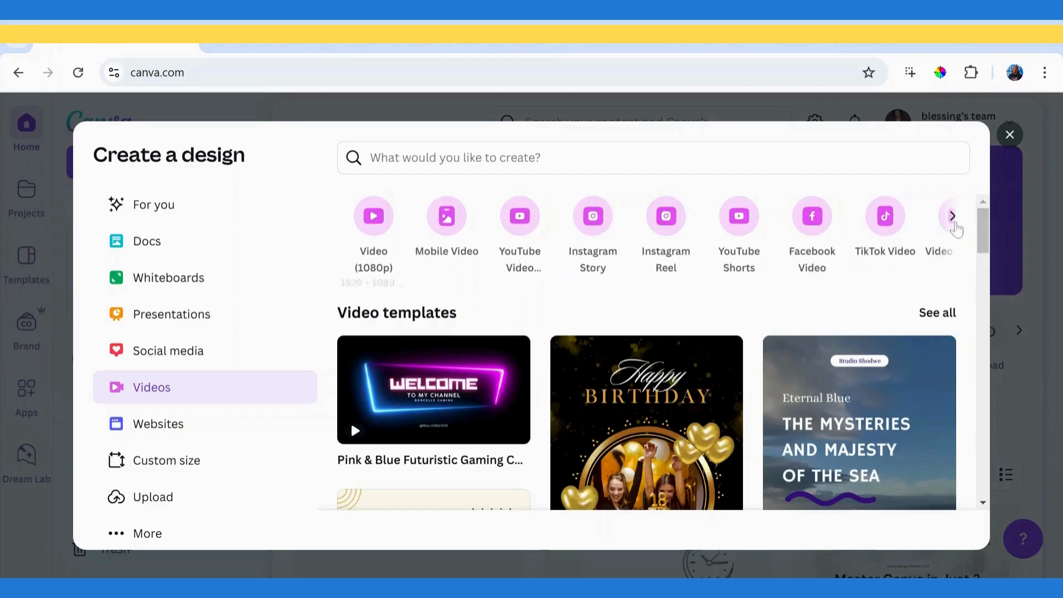
# - Browse the available video formats and create a blank Mobile Video design
pyautogui.click(951, 215)
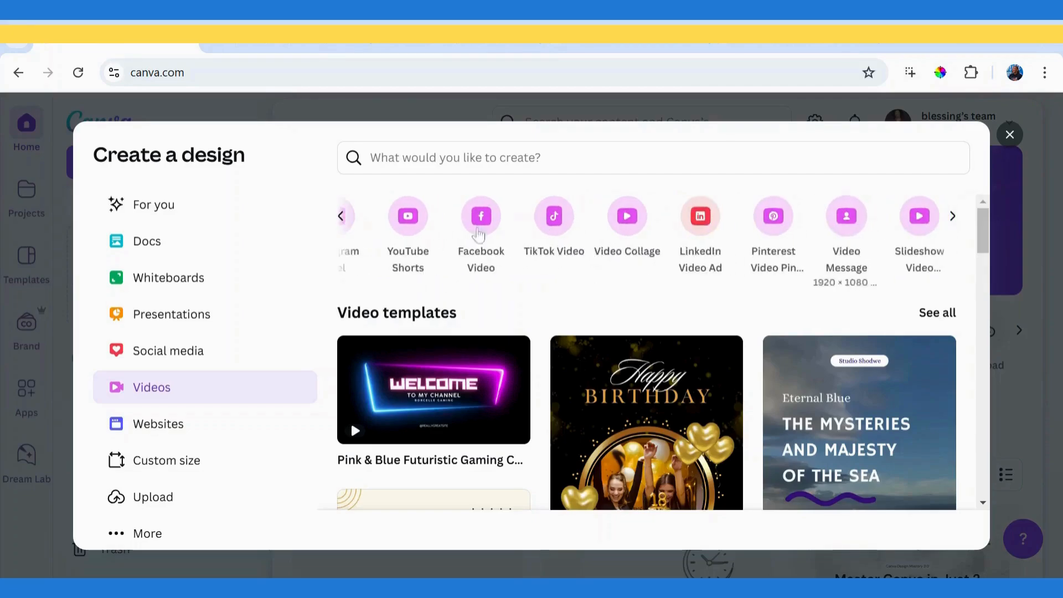
pyautogui.click(340, 216)
pyautogui.click(665, 221)
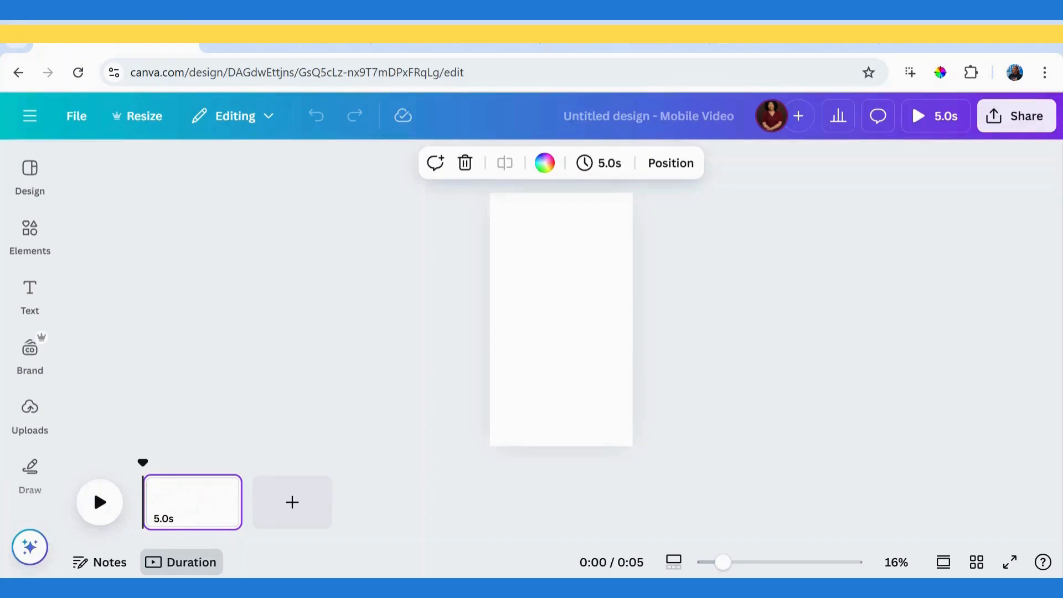
# - Switch to the ChatGPT conversation and read through the scenes of the whiteboard animation story on staying positive
pyautogui.click(591, 45)
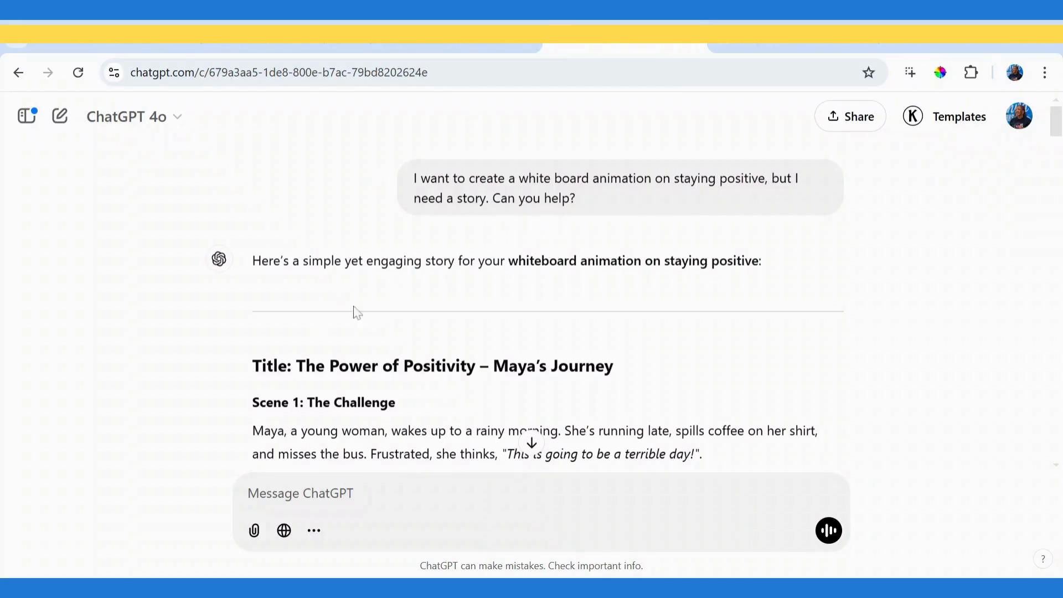
pyautogui.scroll(-2, 384, 351)
pyautogui.scroll(1, 527, 302)
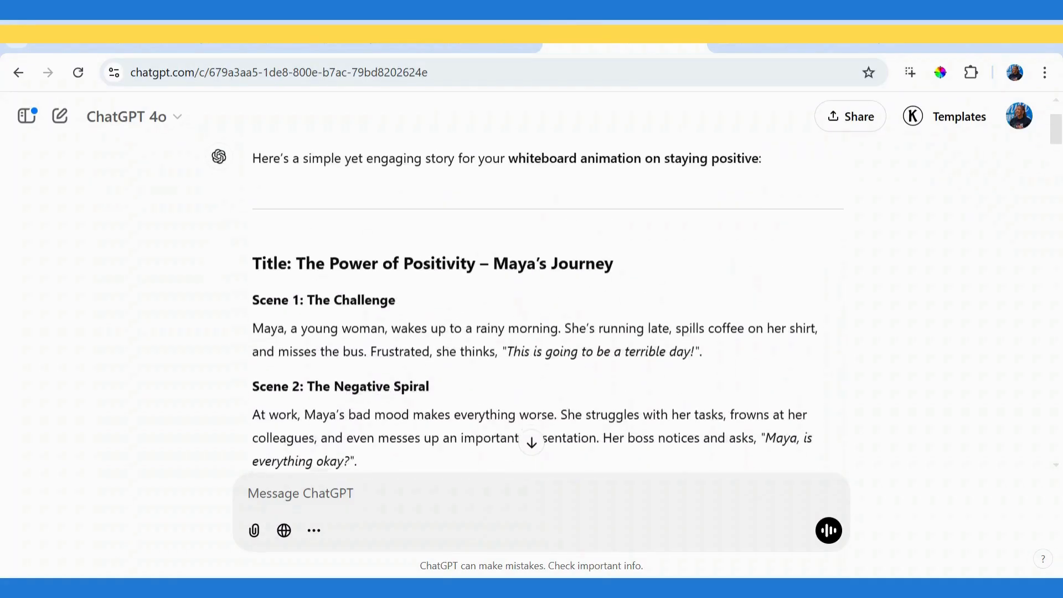
pyautogui.scroll(-1, 527, 302)
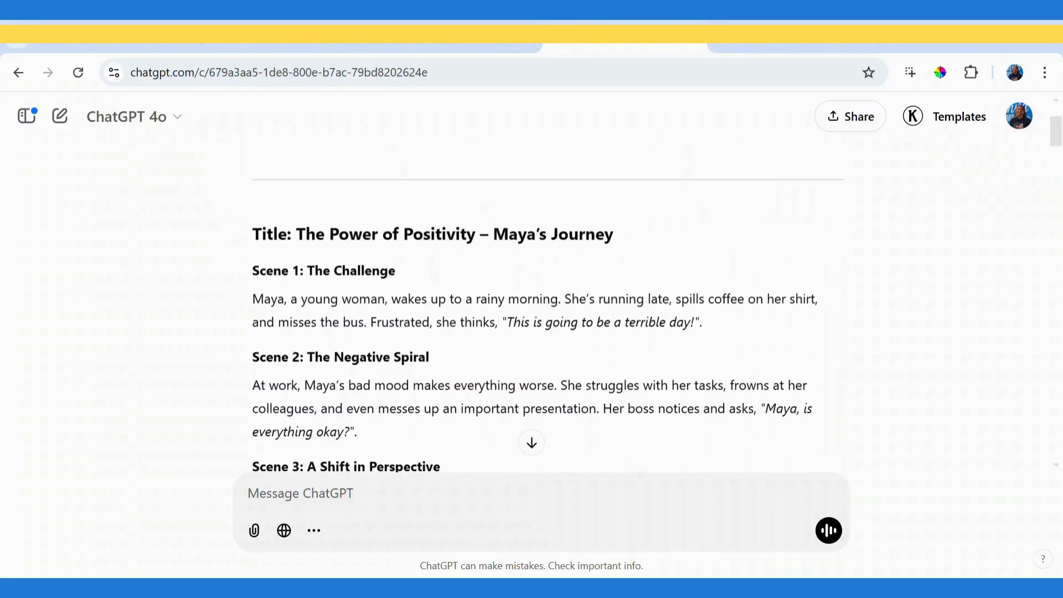
pyautogui.scroll(-2, 527, 302)
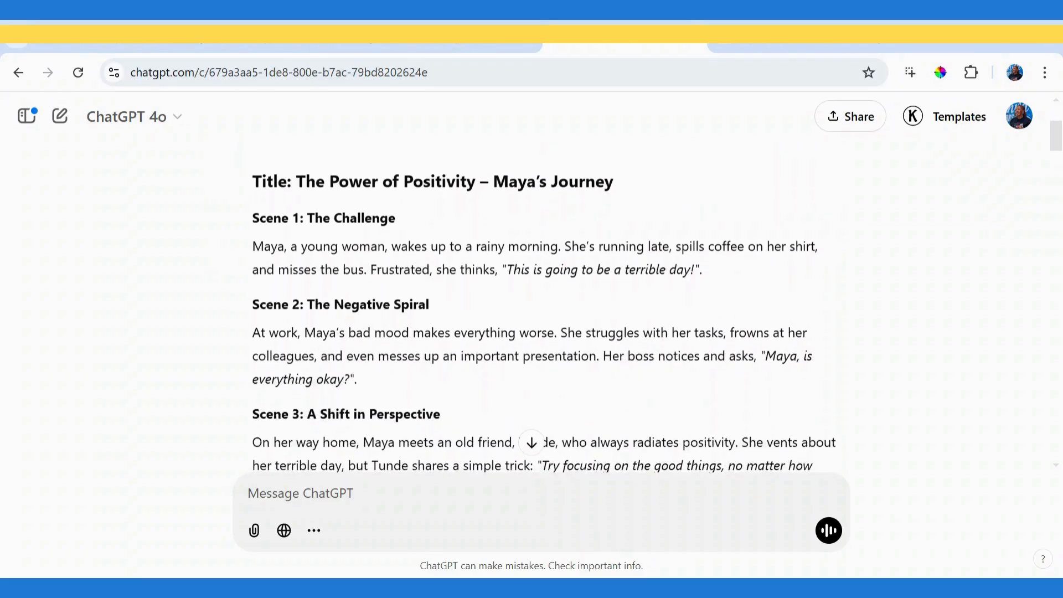
pyautogui.scroll(1, 527, 302)
pyautogui.scroll(4, 527, 302)
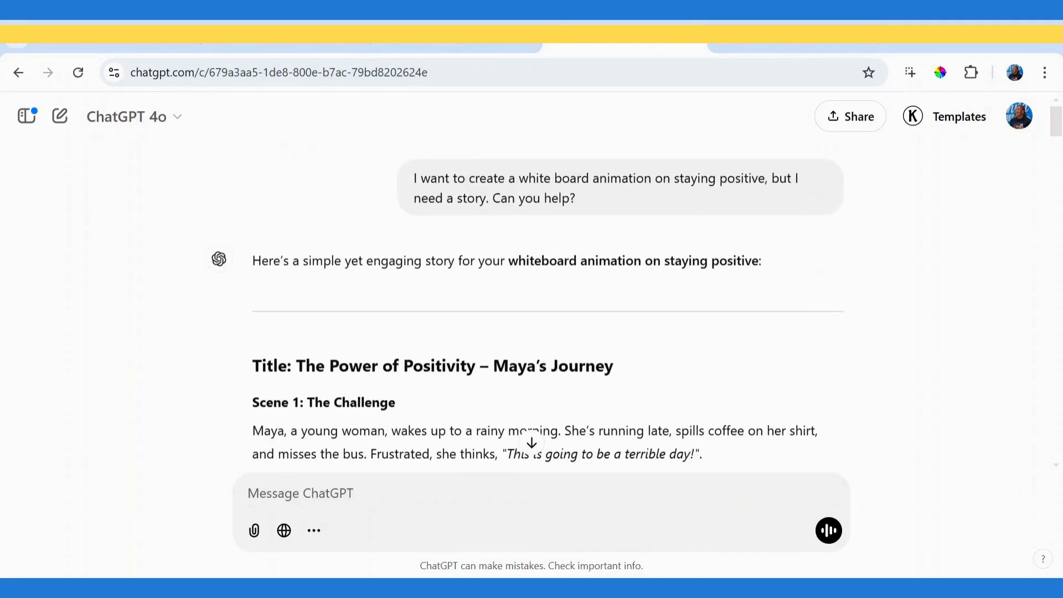
pyautogui.scroll(-7, 527, 302)
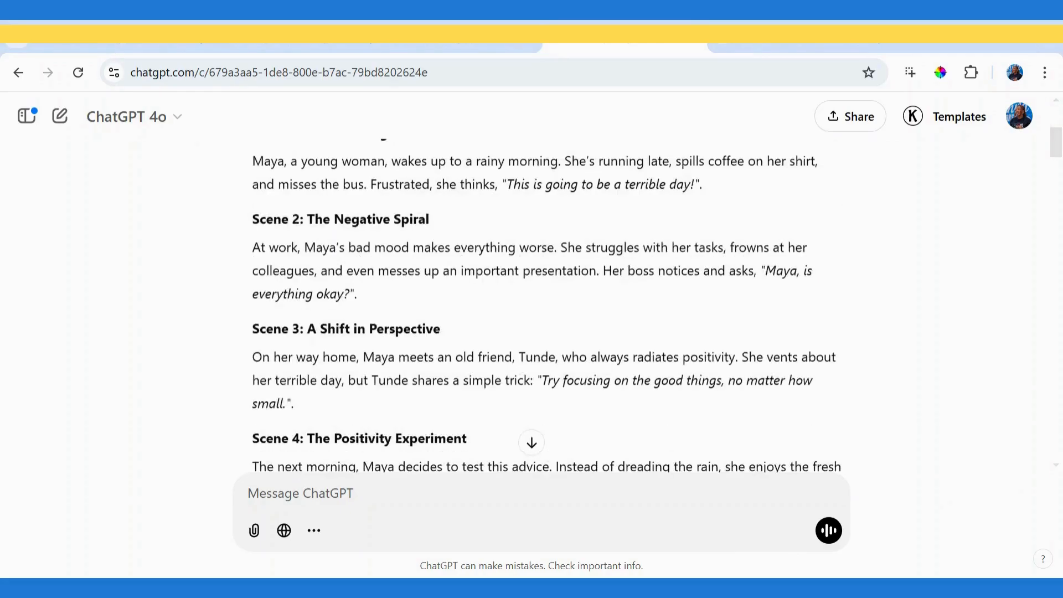
pyautogui.scroll(-8, 527, 302)
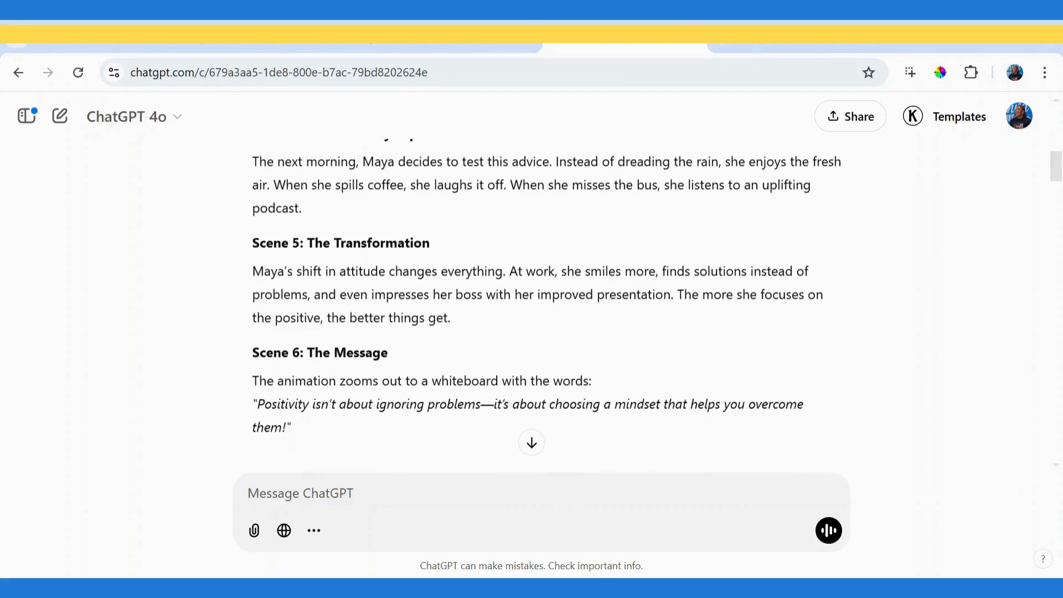
# - Copy the image prompt for Scene 1: The Challenge, without its quotation marks
pyautogui.scroll(-8, 531, 299)
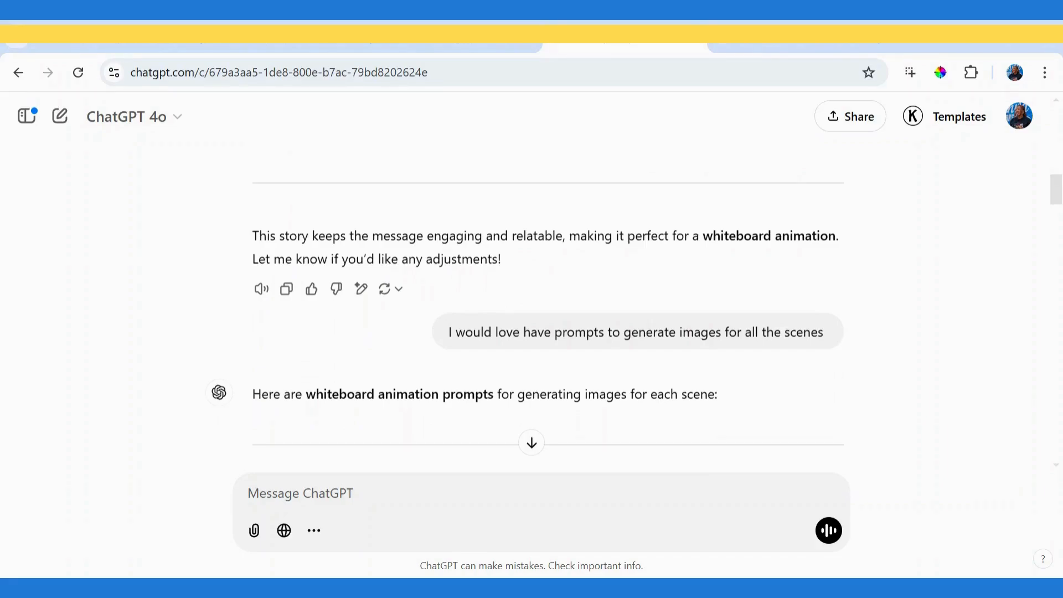
pyautogui.scroll(-5, 531, 299)
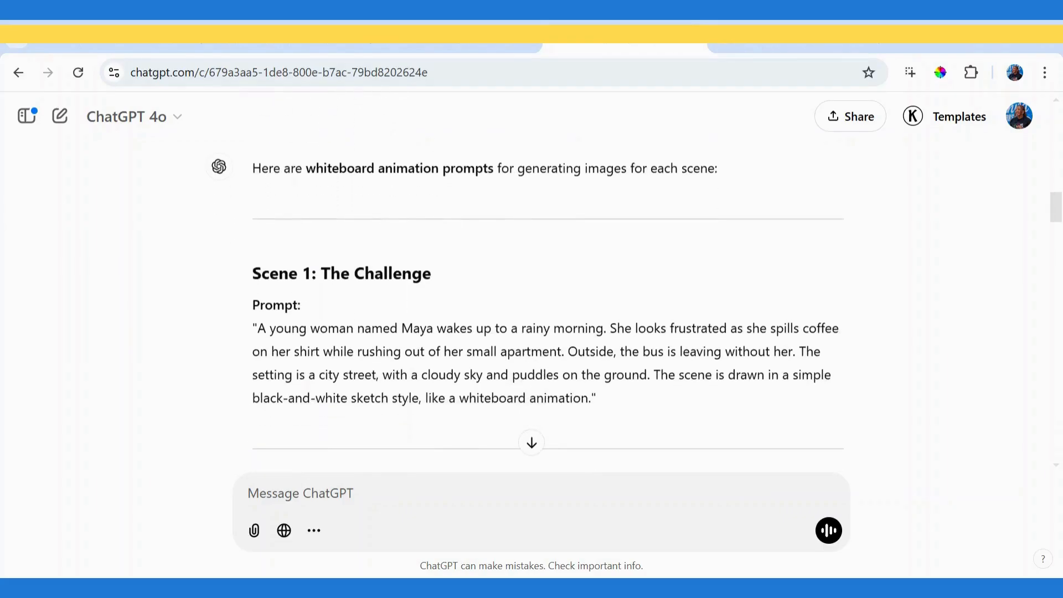
pyautogui.scroll(-2, 531, 299)
pyautogui.scroll(-1, 531, 299)
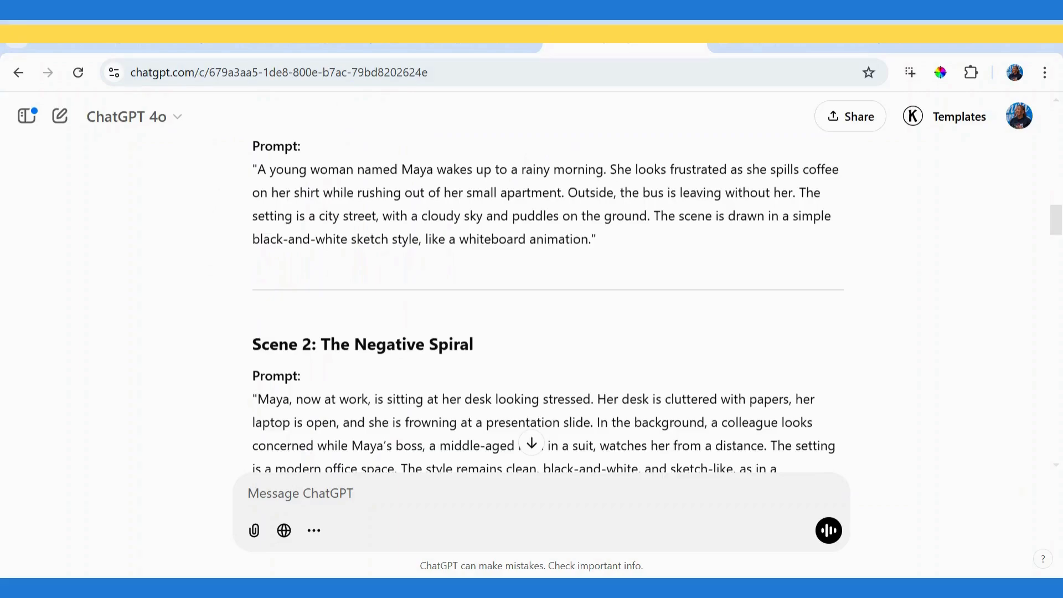
pyautogui.moveTo(256, 169); pyautogui.dragTo(588, 239)
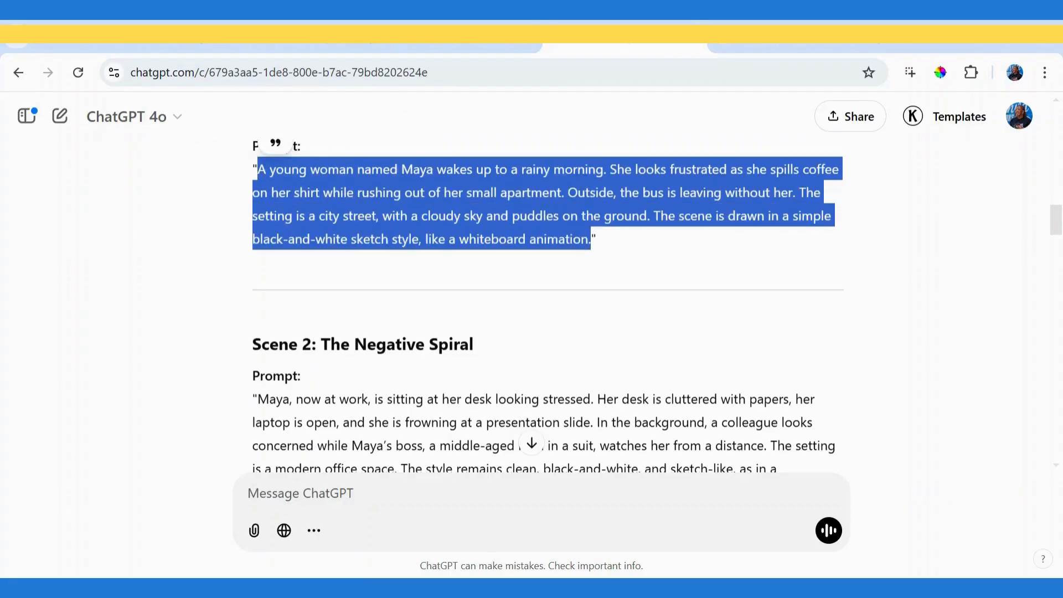
# - Switch back to the Mobile Video design in Canva and open the Magic Media app
pyautogui.click(119, 49)
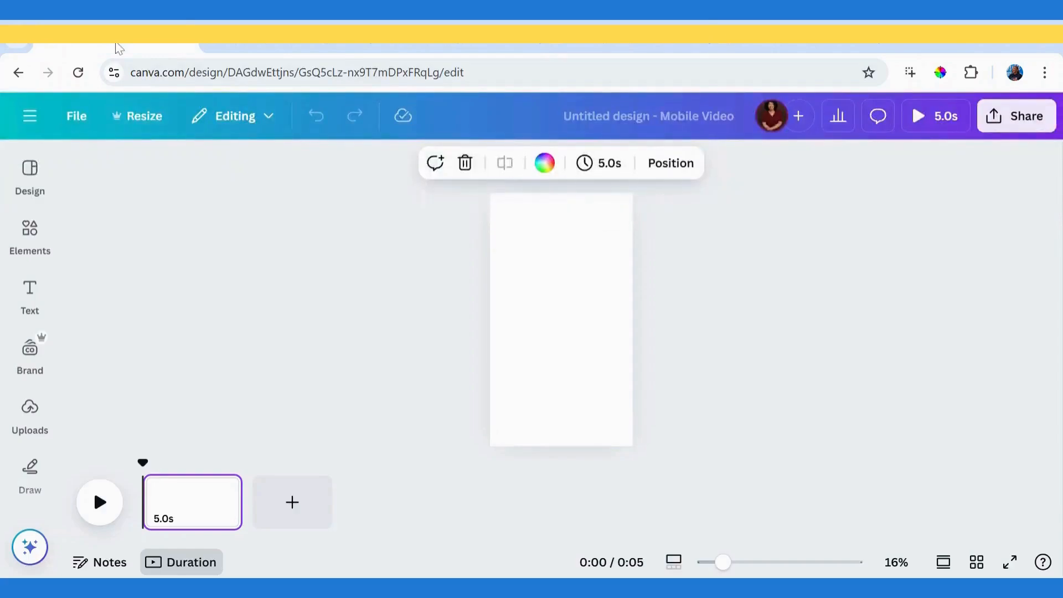
pyautogui.click(42, 467)
pyautogui.click(50, 301)
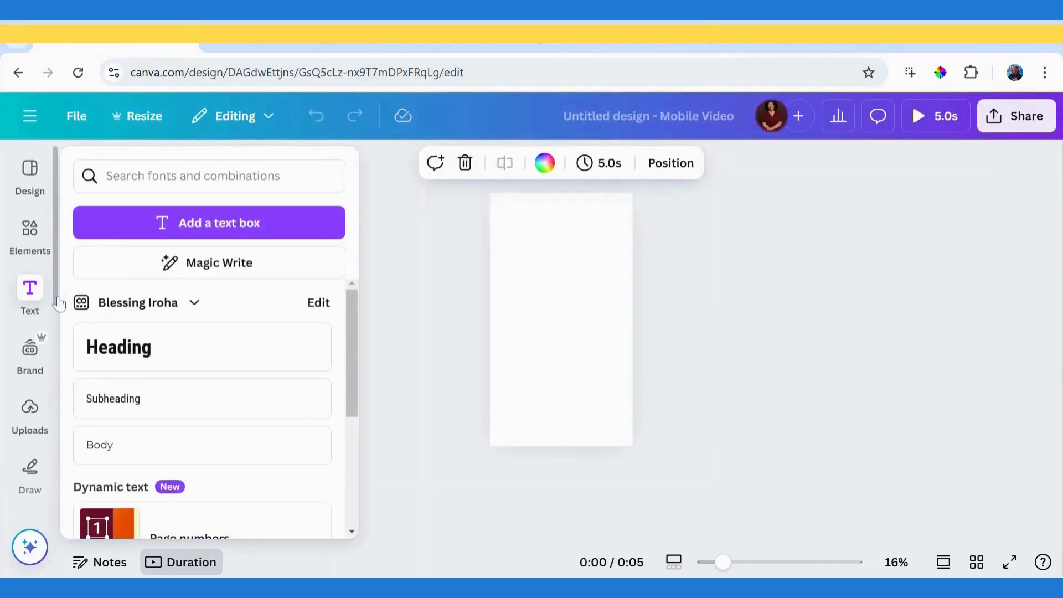
pyautogui.scroll(-3, 33, 332)
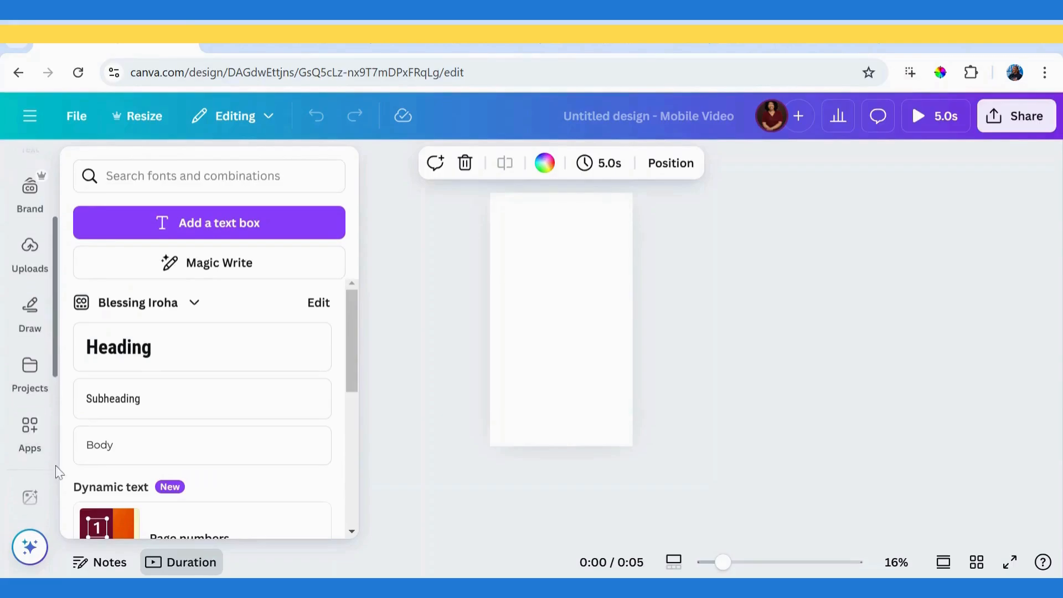
pyautogui.click(30, 433)
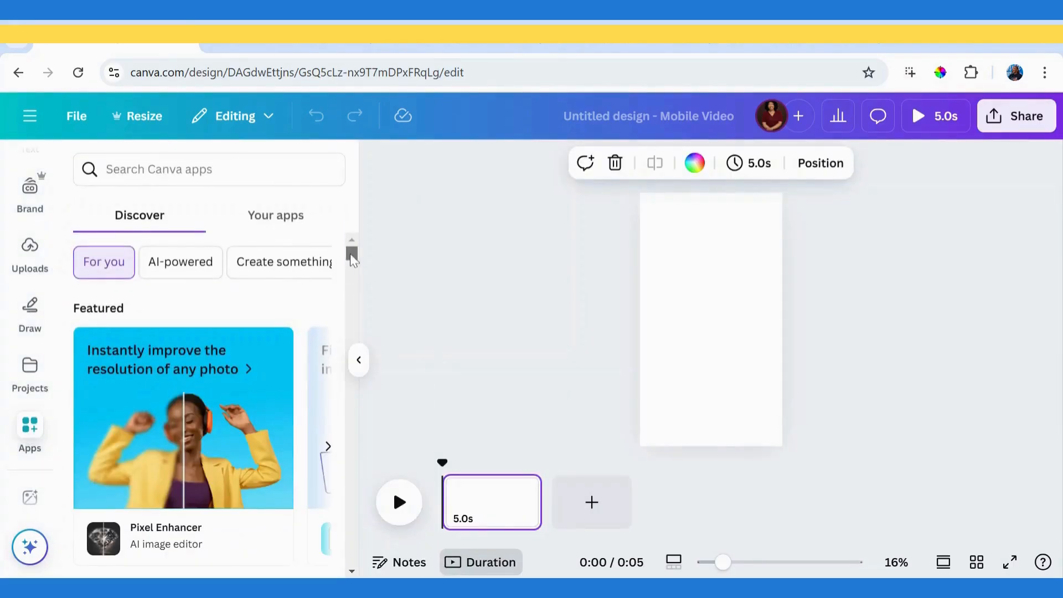
pyautogui.moveTo(352, 260); pyautogui.dragTo(350, 276)
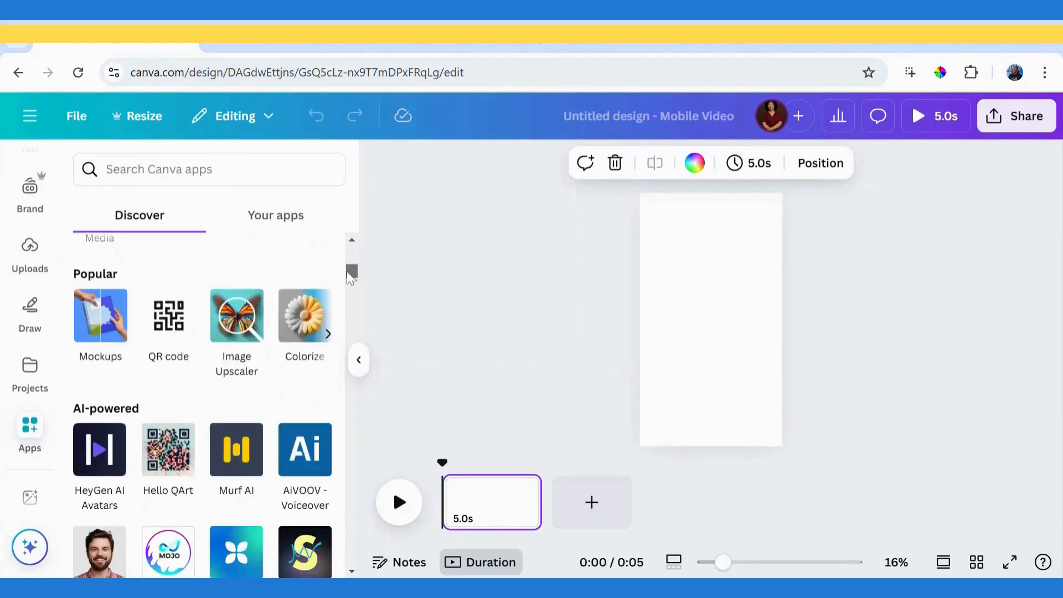
pyautogui.scroll(5, 100, 432)
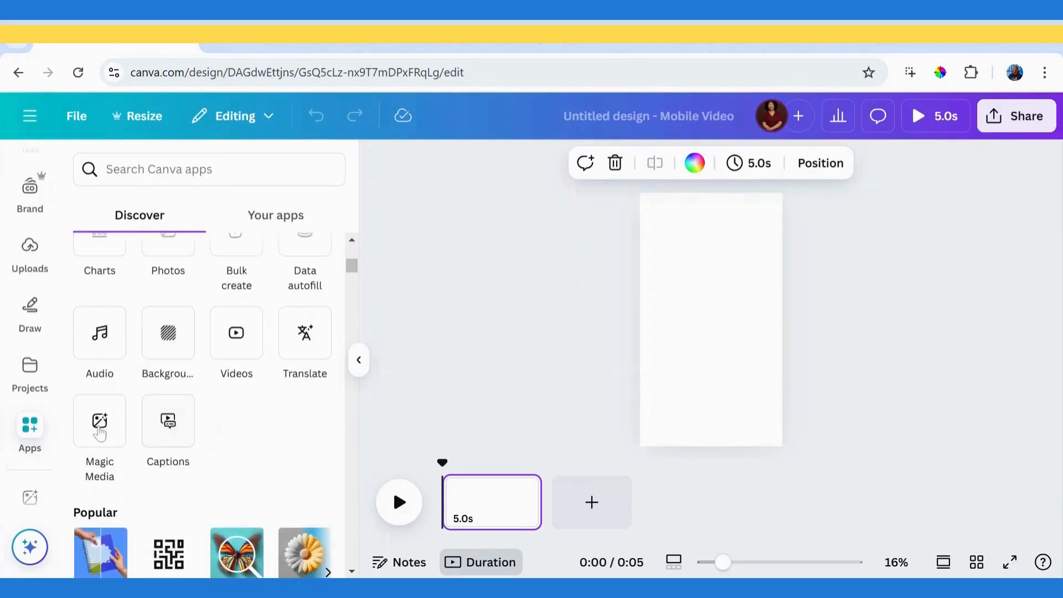
pyautogui.click(100, 426)
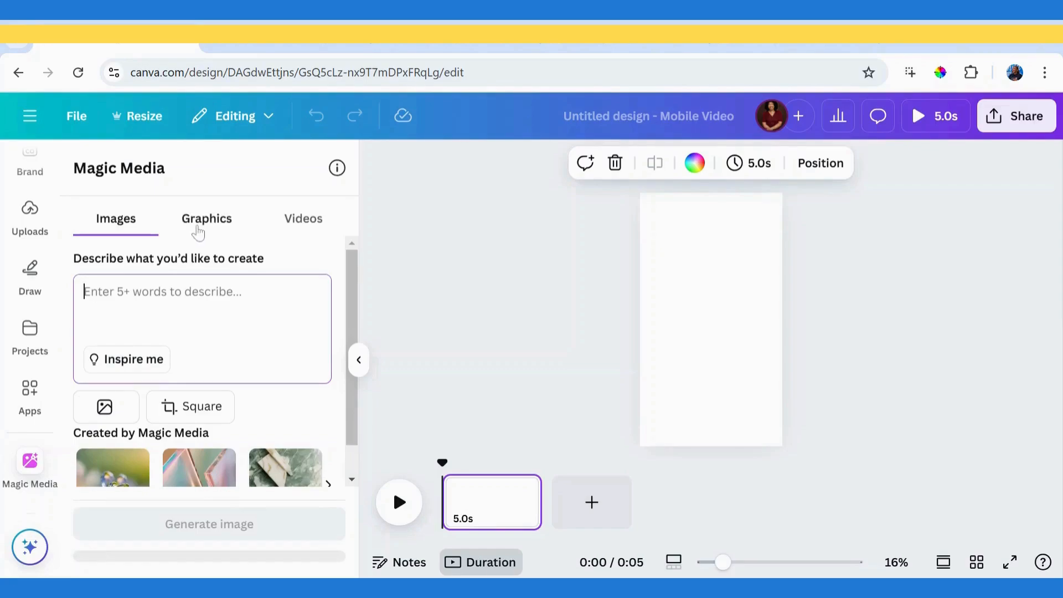
# - Paste the copied Scene 1 prompt as the description for a Magic Media graphic and check the text
pyautogui.click(193, 230)
pyautogui.click(166, 291)
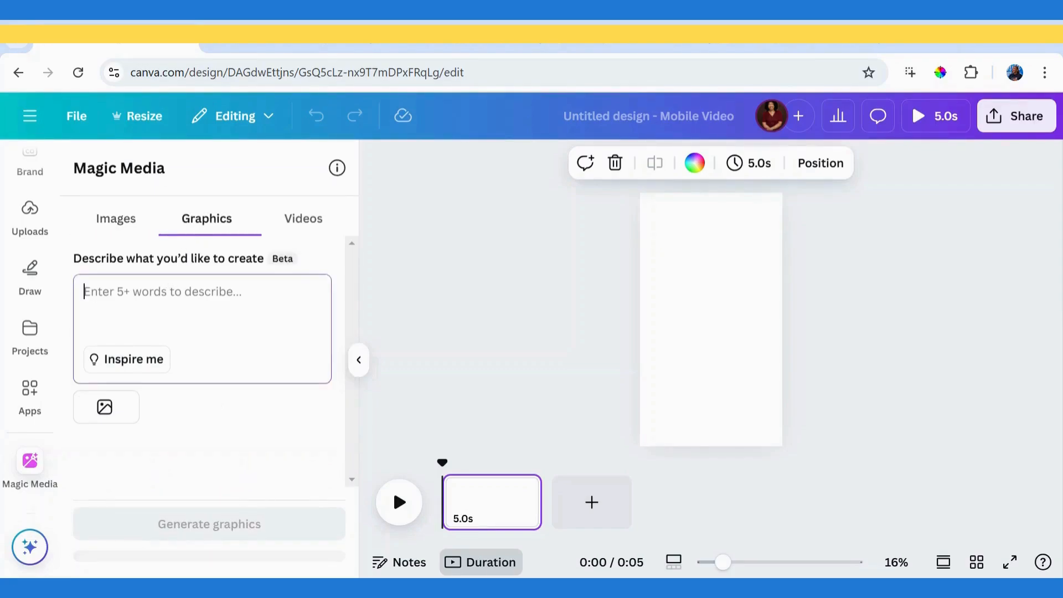
pyautogui.hotkey('ctrl', 'v')
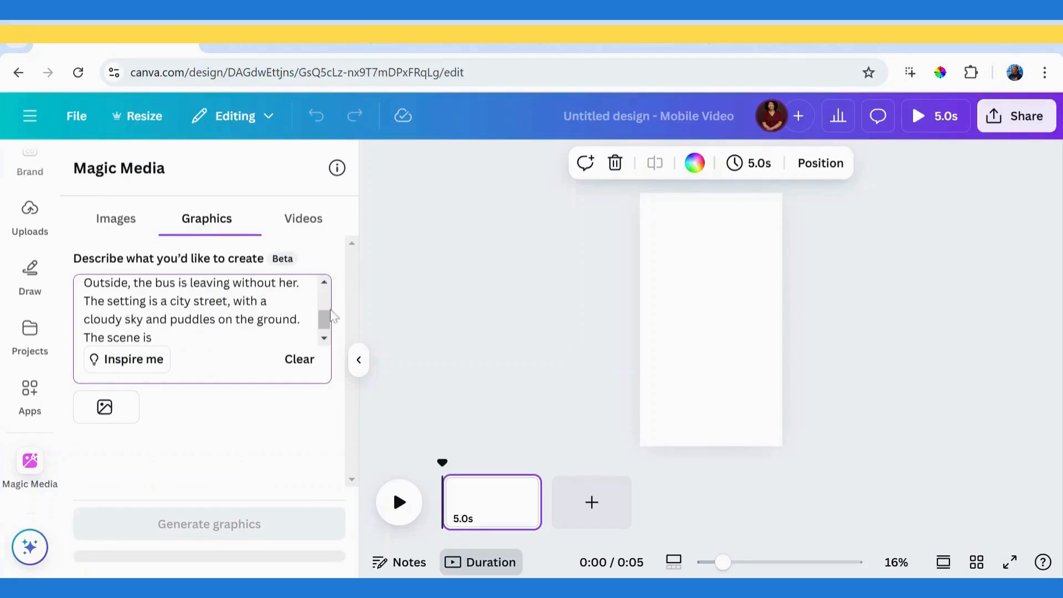
pyautogui.moveTo(325, 318); pyautogui.dragTo(325, 297)
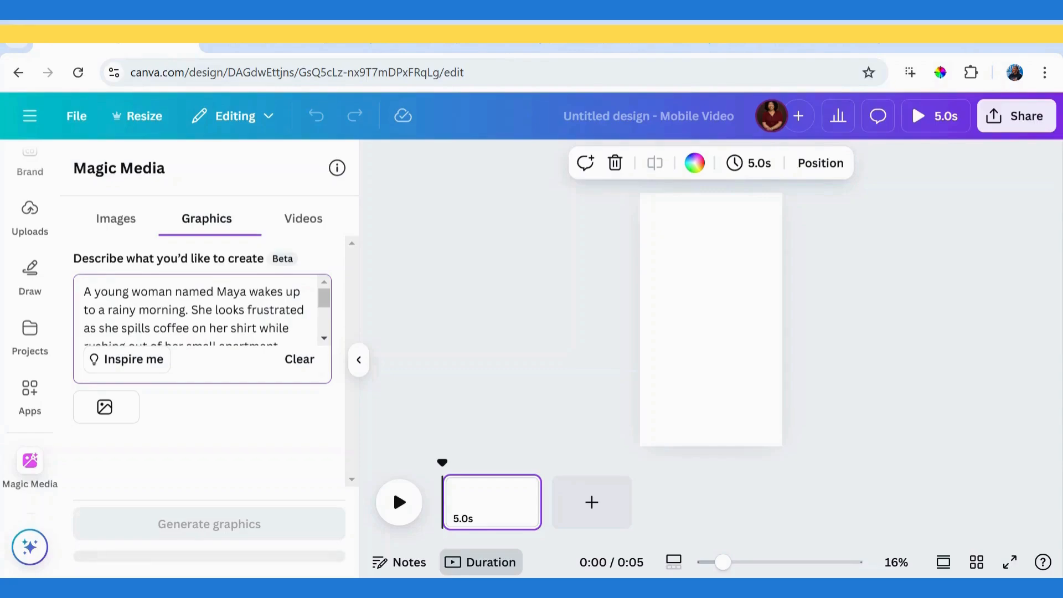
pyautogui.moveTo(326, 306); pyautogui.dragTo(327, 319)
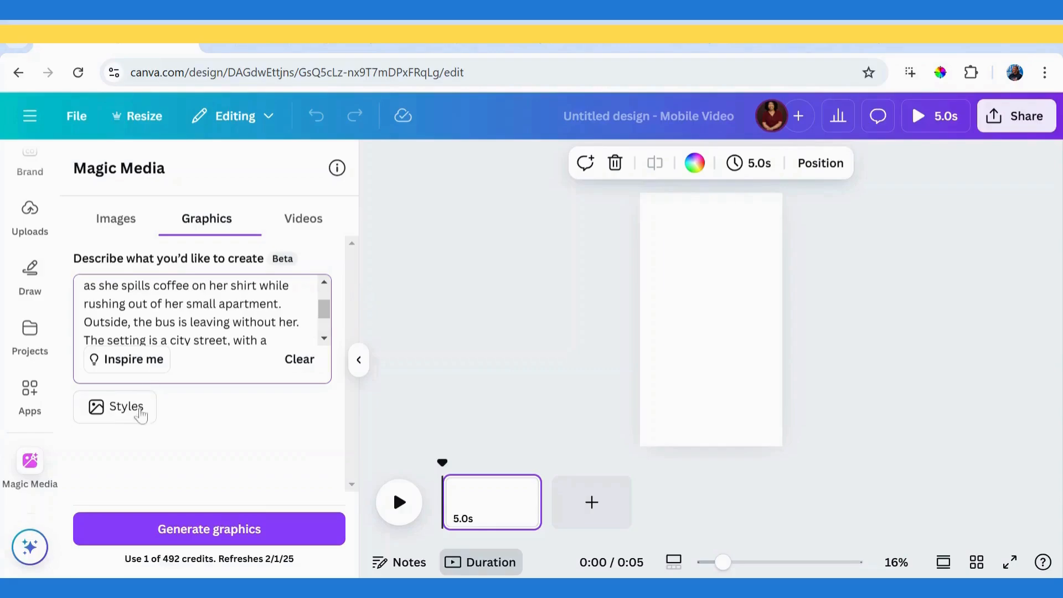
# - Choose the Hand drawn style for the Scene 1 graphic and generate the graphics
pyautogui.click(118, 416)
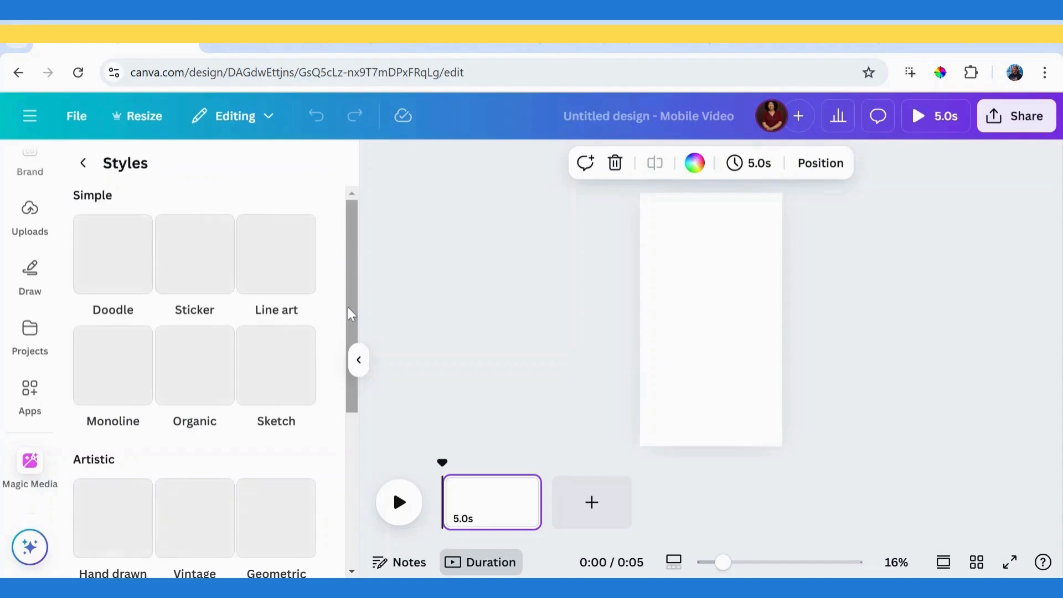
pyautogui.moveTo(348, 307); pyautogui.dragTo(351, 381)
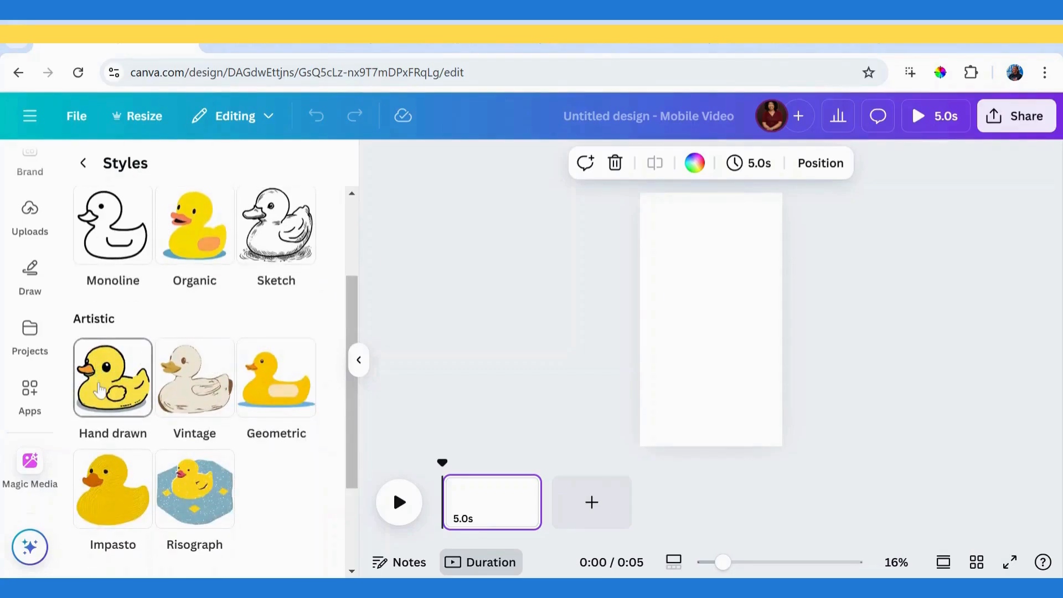
pyautogui.click(100, 390)
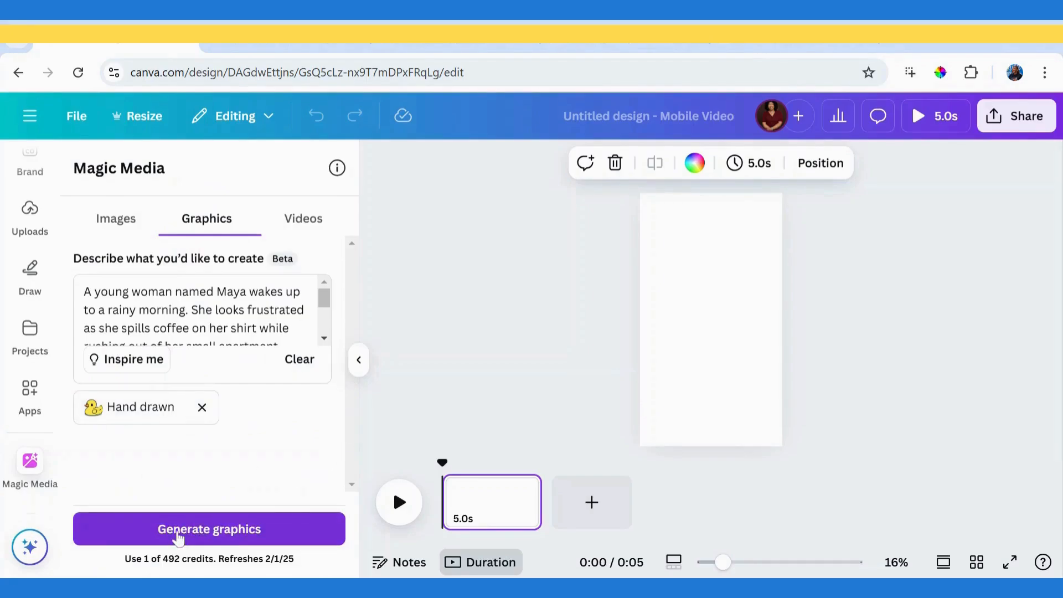
pyautogui.click(177, 534)
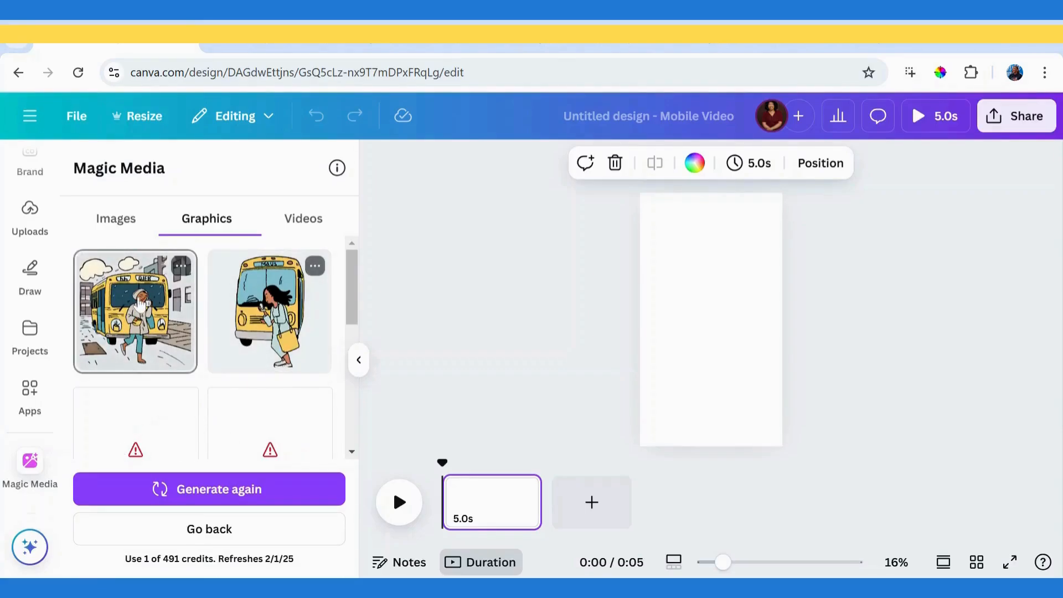
# - Insert the first generated bus graphic on the page, enlarge it to the full page width and place it slightly below the middle
pyautogui.click(141, 303)
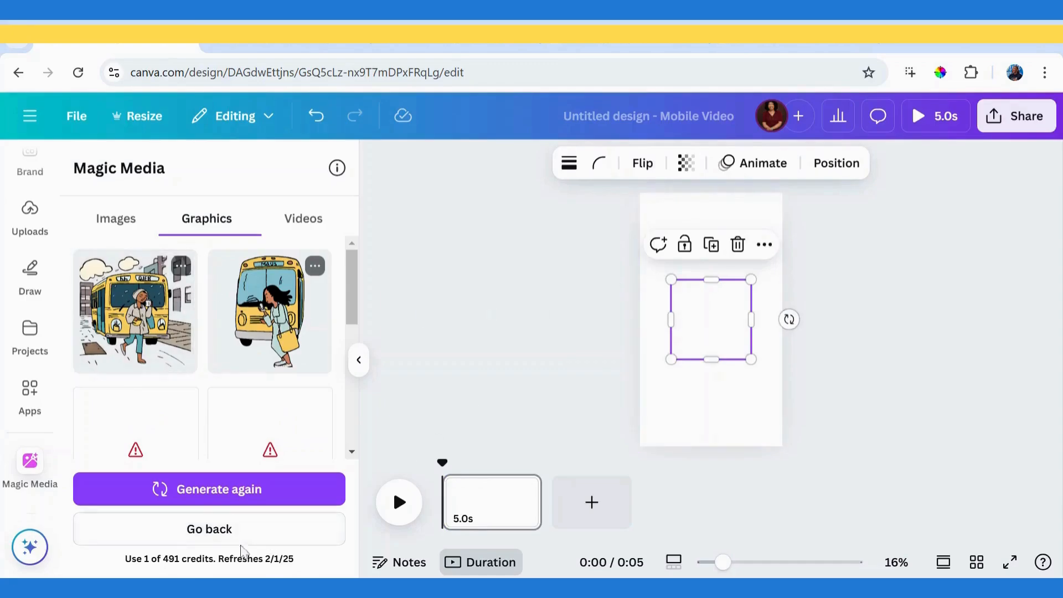
pyautogui.click(359, 360)
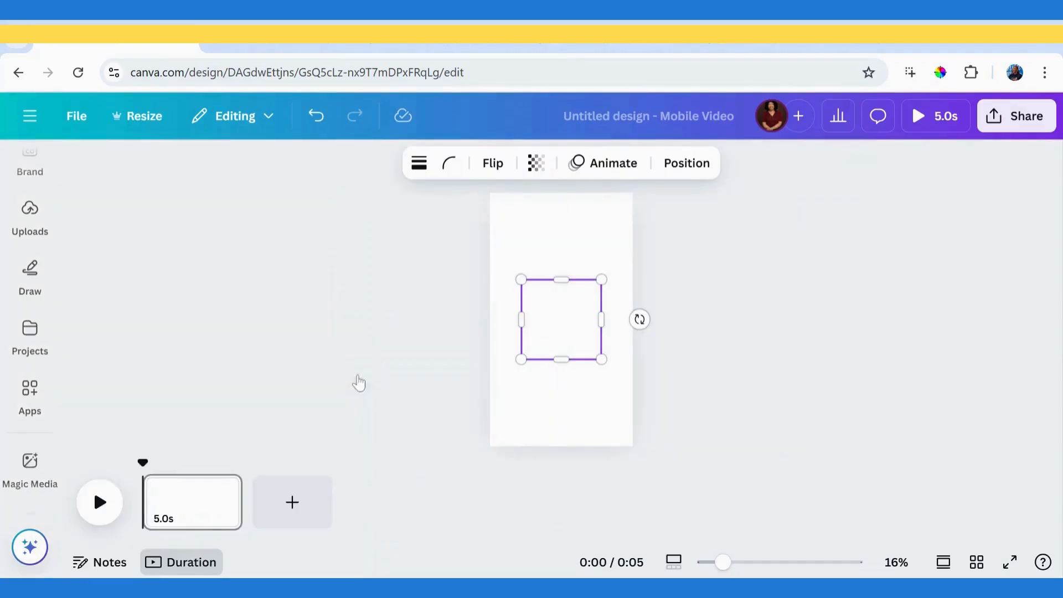
pyautogui.moveTo(572, 336); pyautogui.dragTo(631, 348)
pyautogui.moveTo(564, 287); pyautogui.dragTo(564, 360)
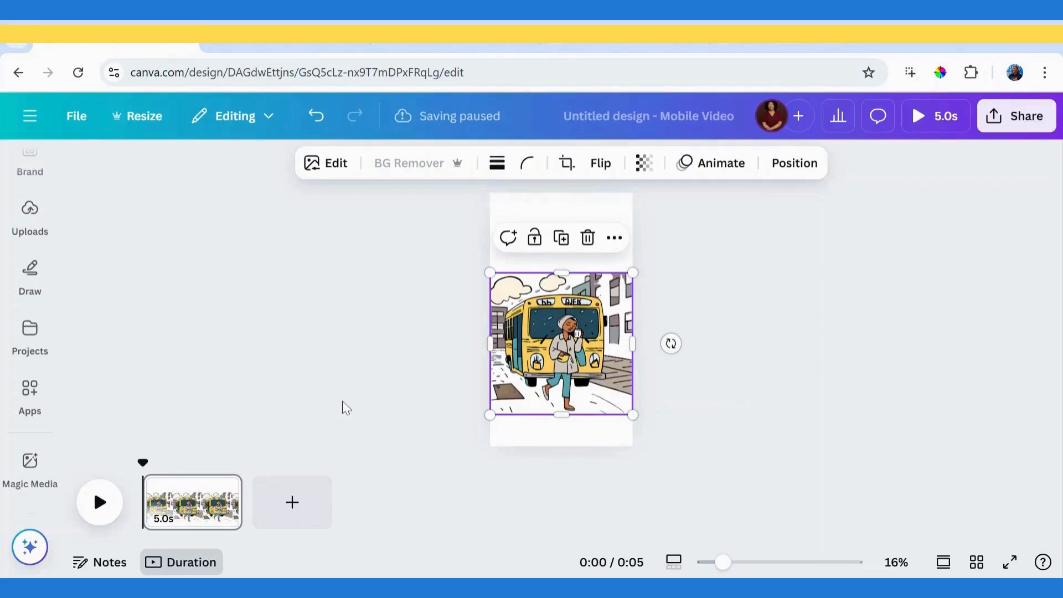
# - Deselect the bus graphic and add a blank second page to the video
pyautogui.click(614, 220)
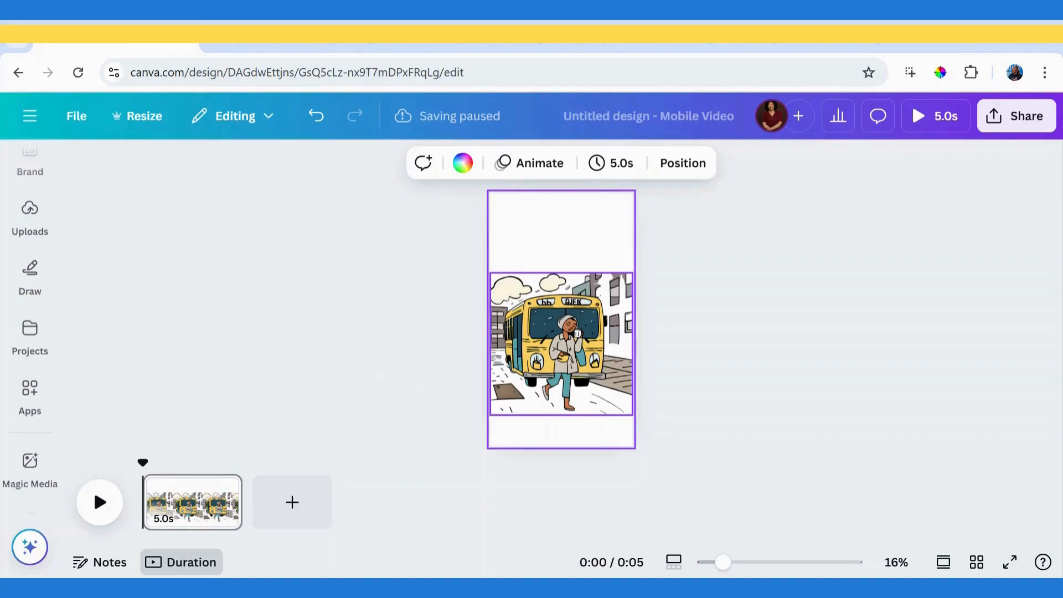
pyautogui.click(314, 501)
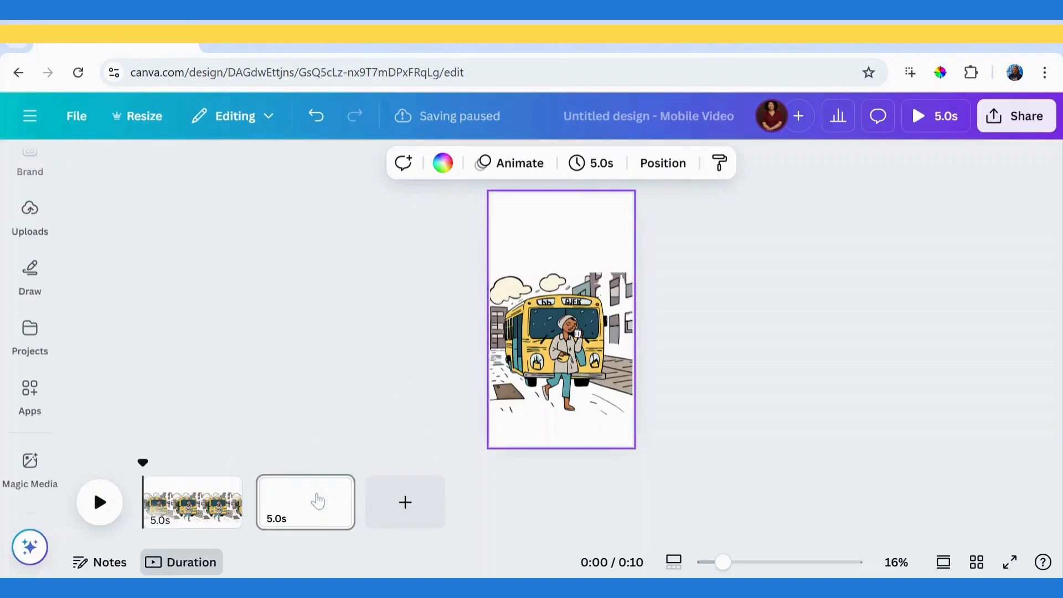
# - Add blank pages to the video until it has six pages in total, undoing the surplus seventh page
pyautogui.click(414, 498)
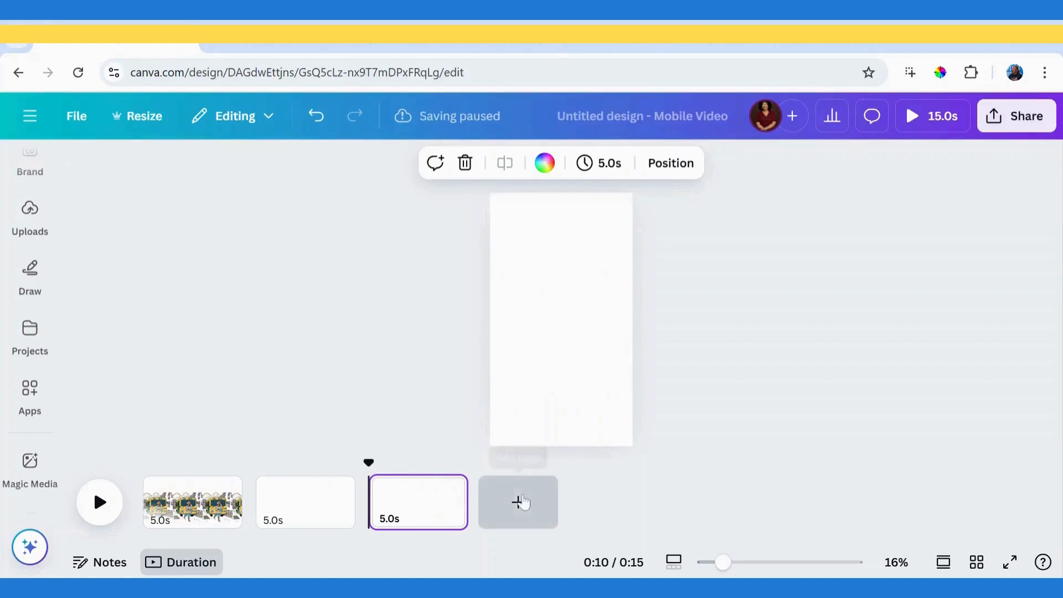
pyautogui.click(518, 501)
pyautogui.click(614, 501)
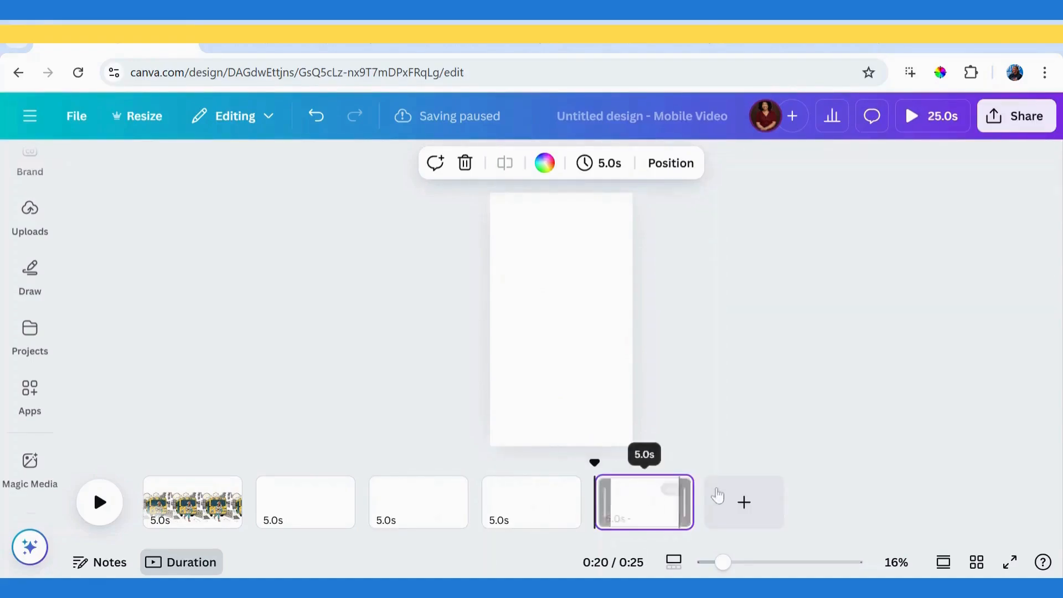
pyautogui.click(743, 502)
pyautogui.click(852, 490)
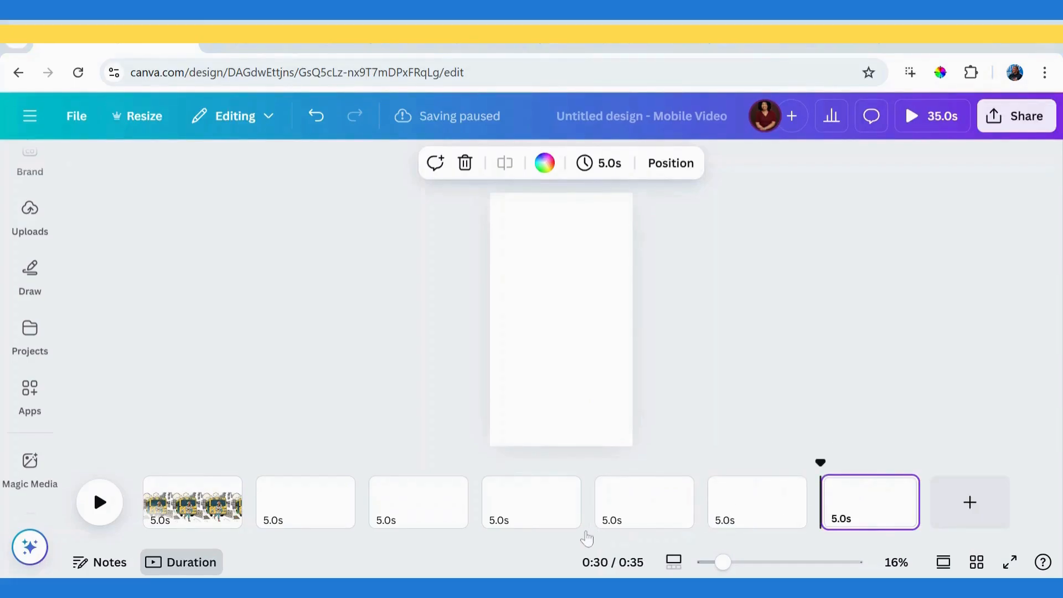
pyautogui.hotkey('ctrl', 'z')
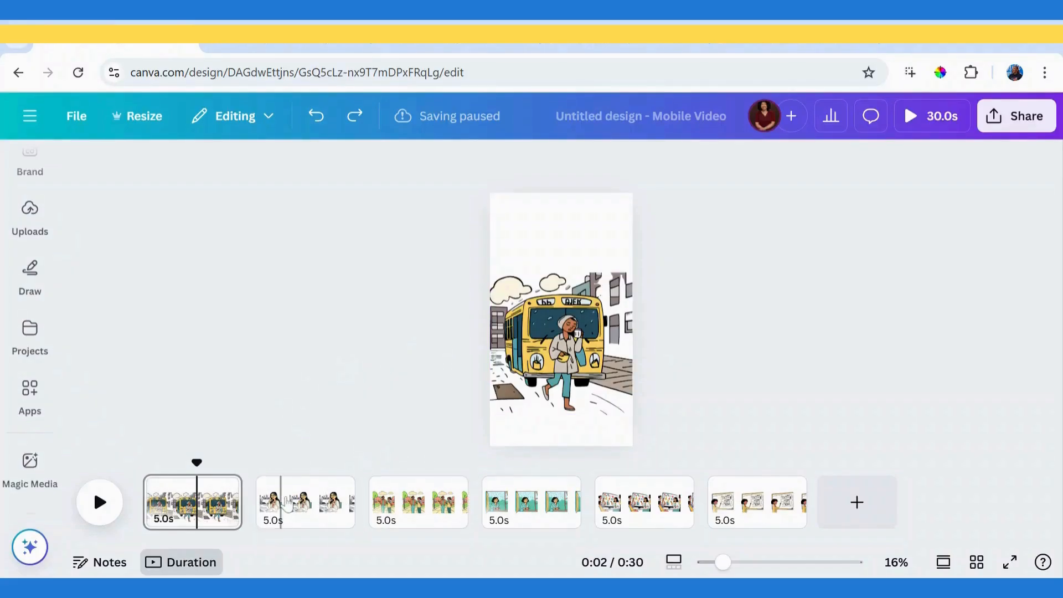
# - Check the graphics on pages 2 to 4, and delete the bus graphic from page 1
pyautogui.click(299, 501)
pyautogui.click(415, 501)
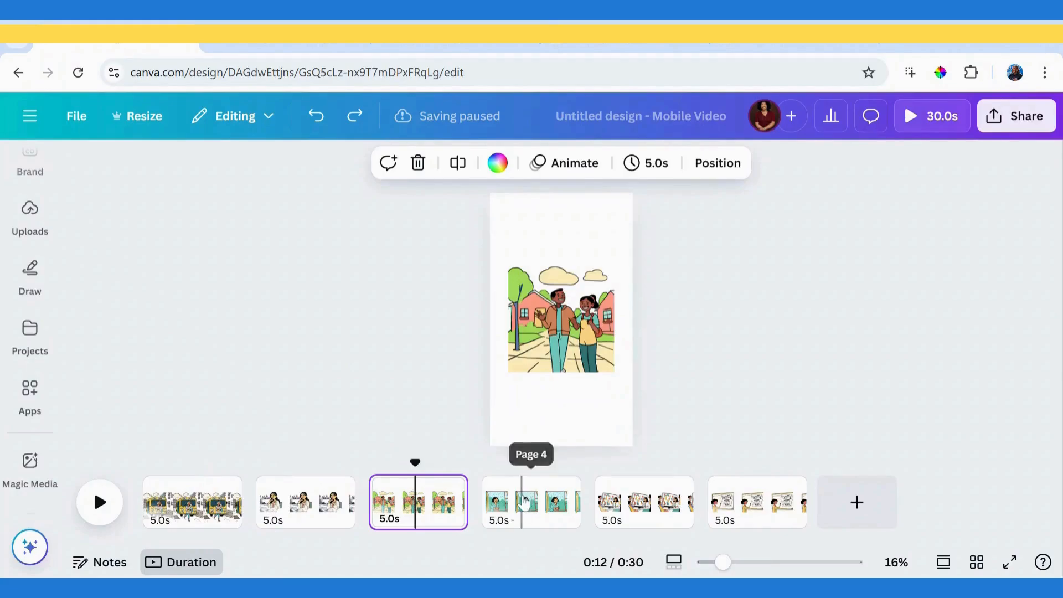
pyautogui.click(520, 498)
pyautogui.click(181, 492)
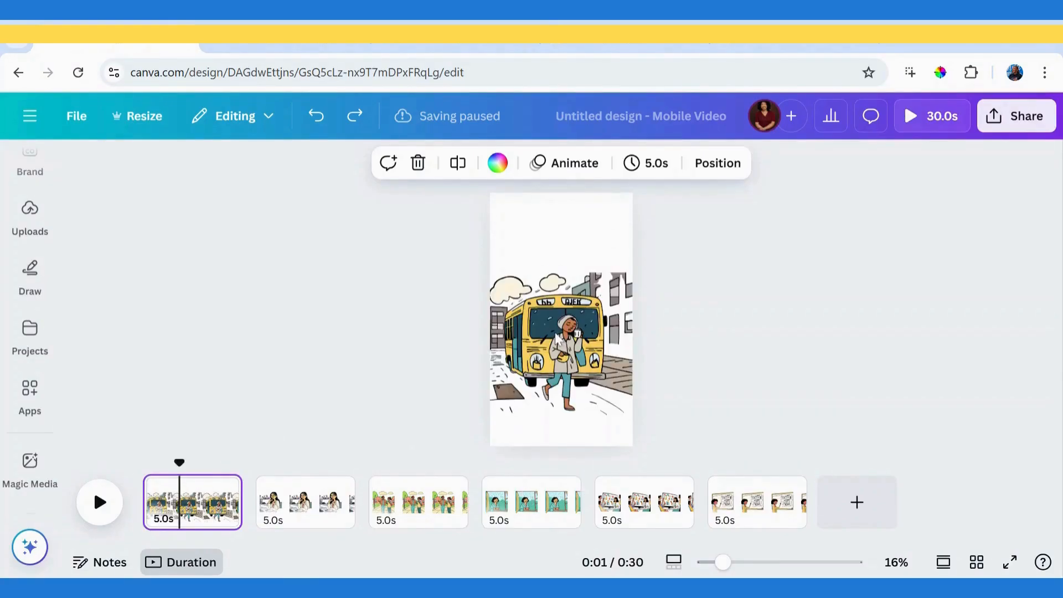
pyautogui.click(556, 339)
pyautogui.press('Delete')
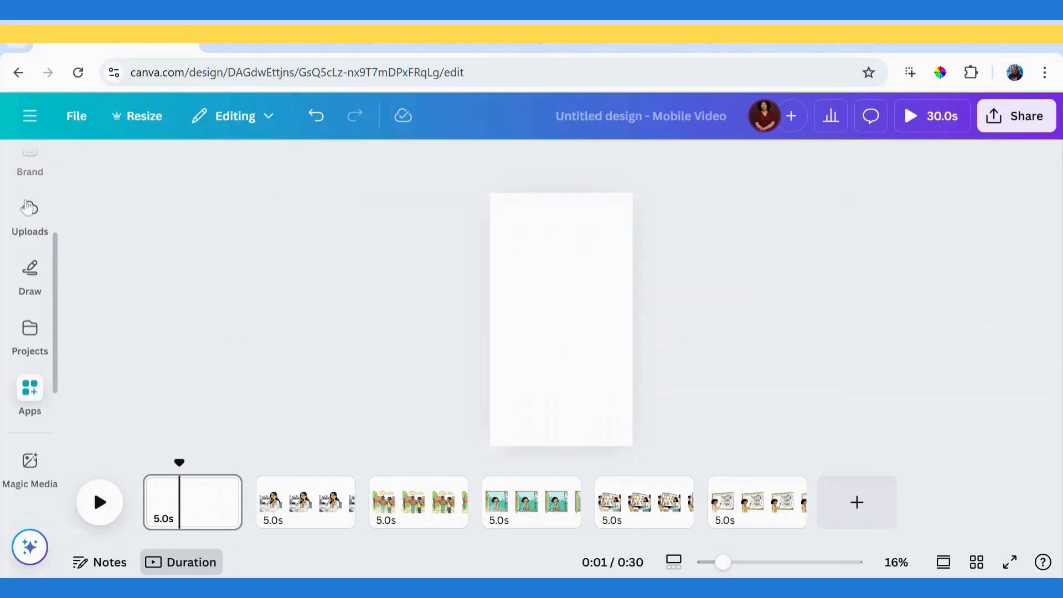
# - Insert the uploaded image of the woman running past the yellow CANVA bus on page 1
pyautogui.click(27, 208)
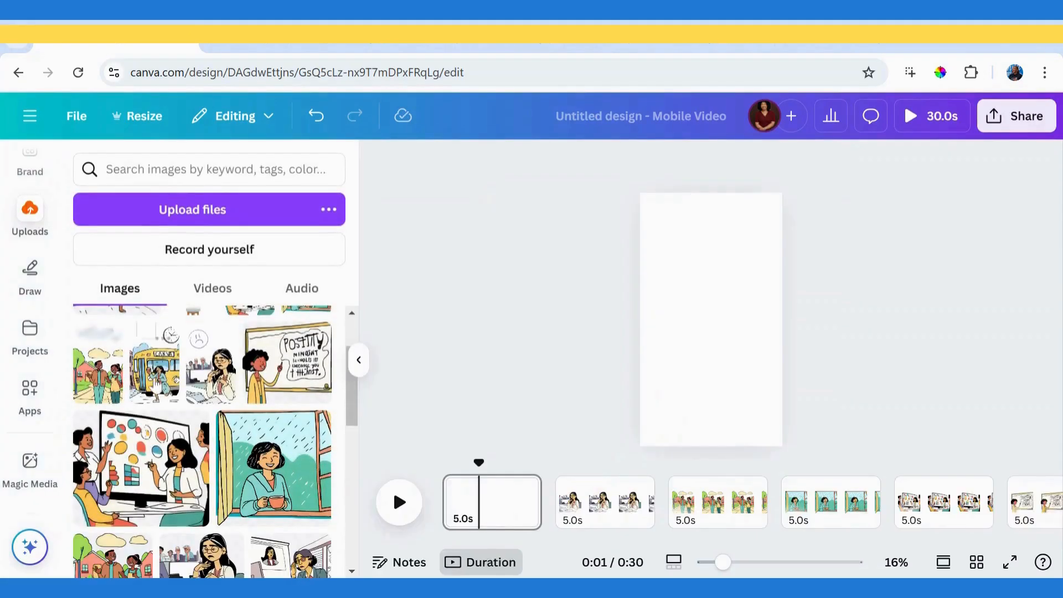
pyautogui.moveTo(354, 432); pyautogui.dragTo(354, 453)
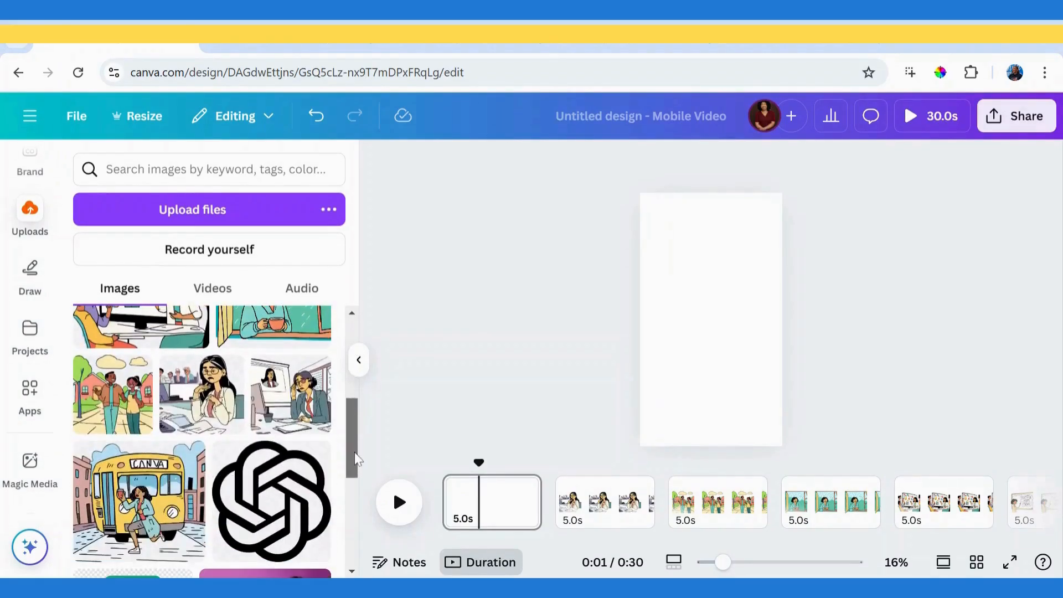
pyautogui.click(183, 470)
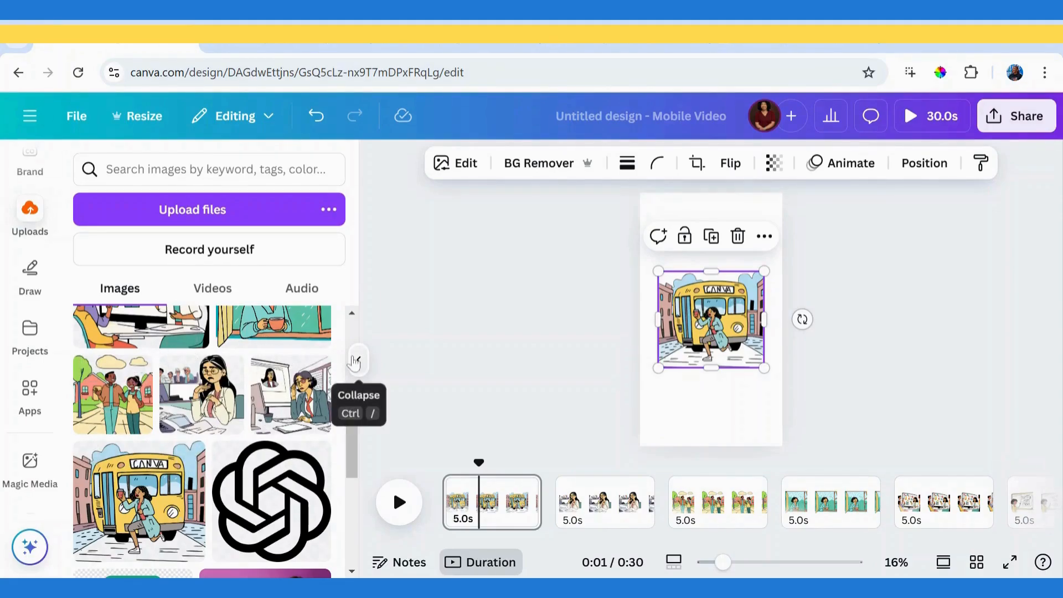
pyautogui.click(359, 361)
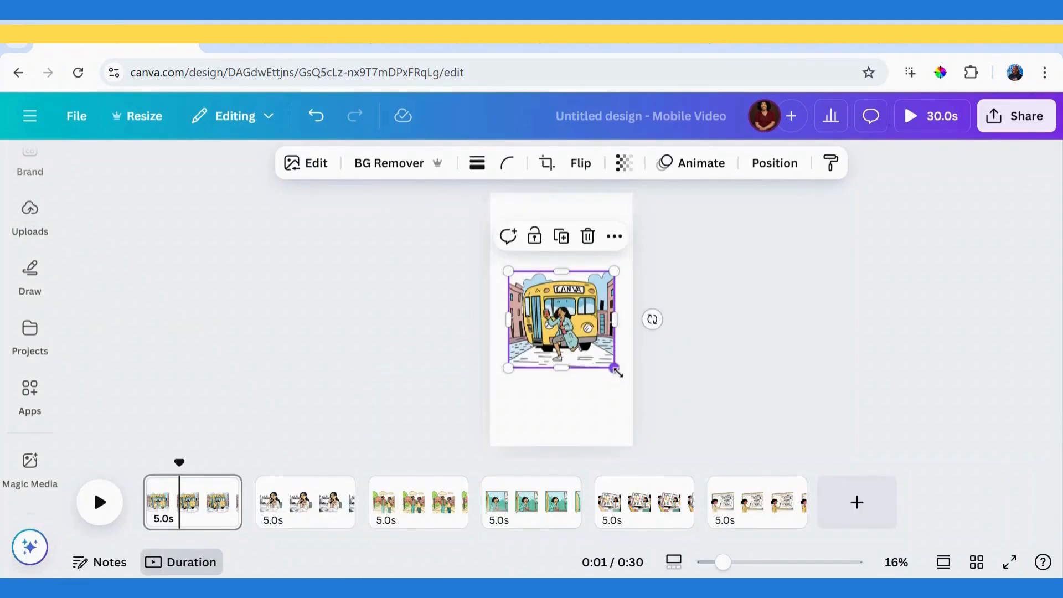
# - Enlarge the bus image to the full page width of 1,080 and place it slightly below the middle of page 1
pyautogui.moveTo(616, 368); pyautogui.dragTo(639, 390)
pyautogui.moveTo(571, 366); pyautogui.dragTo(557, 365)
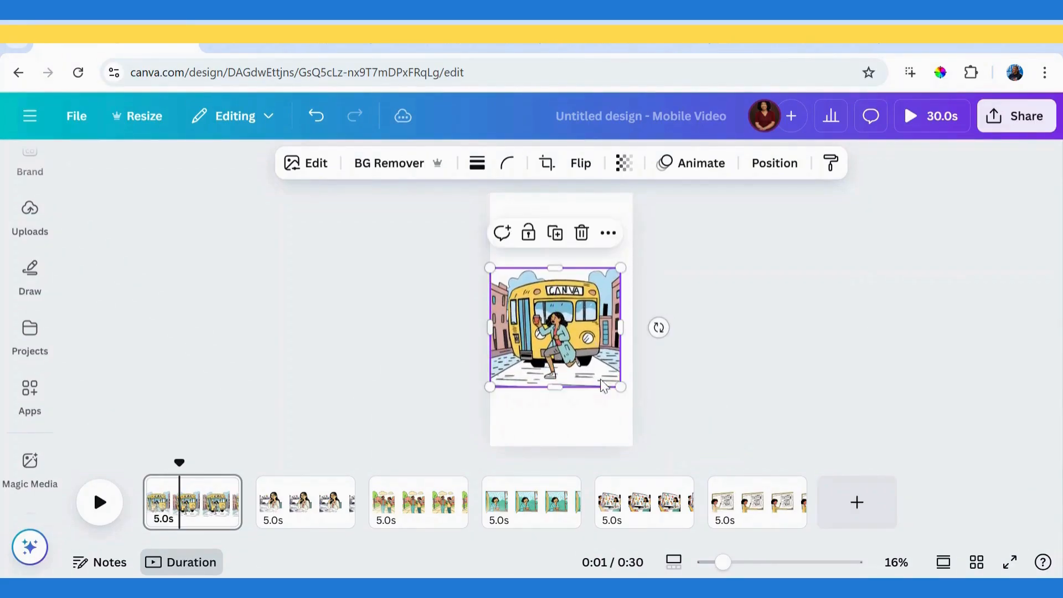
pyautogui.moveTo(620, 386); pyautogui.dragTo(631, 394)
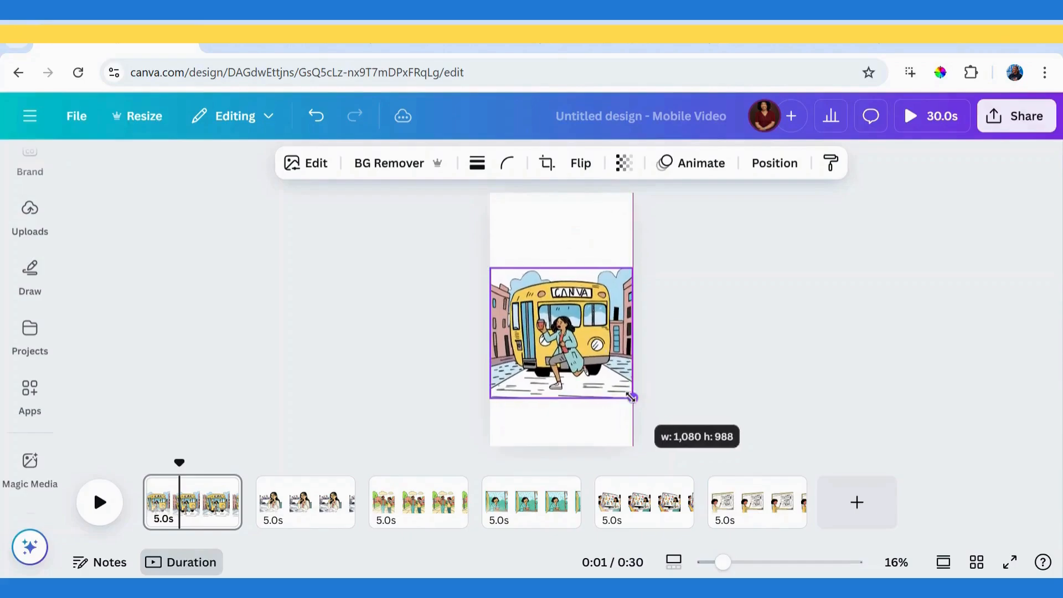
pyautogui.moveTo(577, 356); pyautogui.dragTo(577, 381)
# - Add the black clock with the arrow from the recently used elements and place it small in page 1's upper right area
pyautogui.click(29, 338)
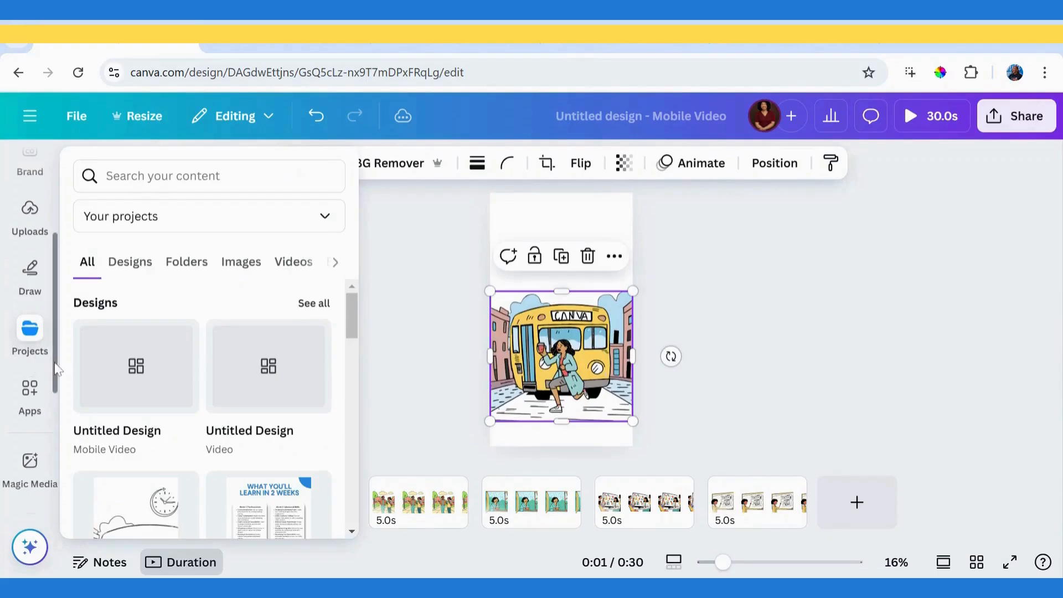
pyautogui.scroll(3, 59, 370)
pyautogui.click(39, 209)
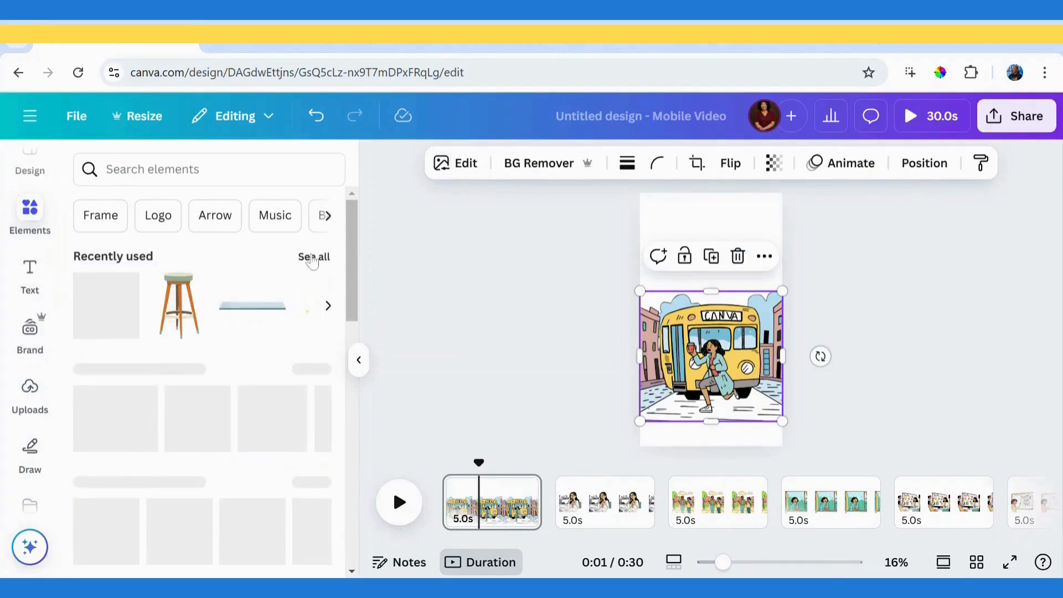
pyautogui.click(312, 259)
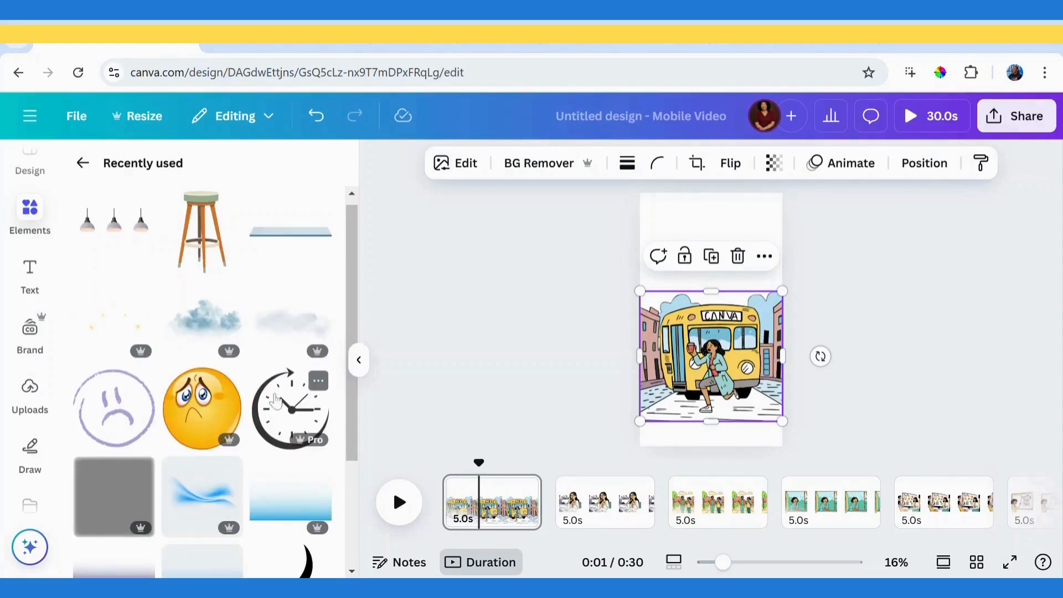
pyautogui.click(290, 408)
pyautogui.moveTo(701, 303); pyautogui.dragTo(764, 245)
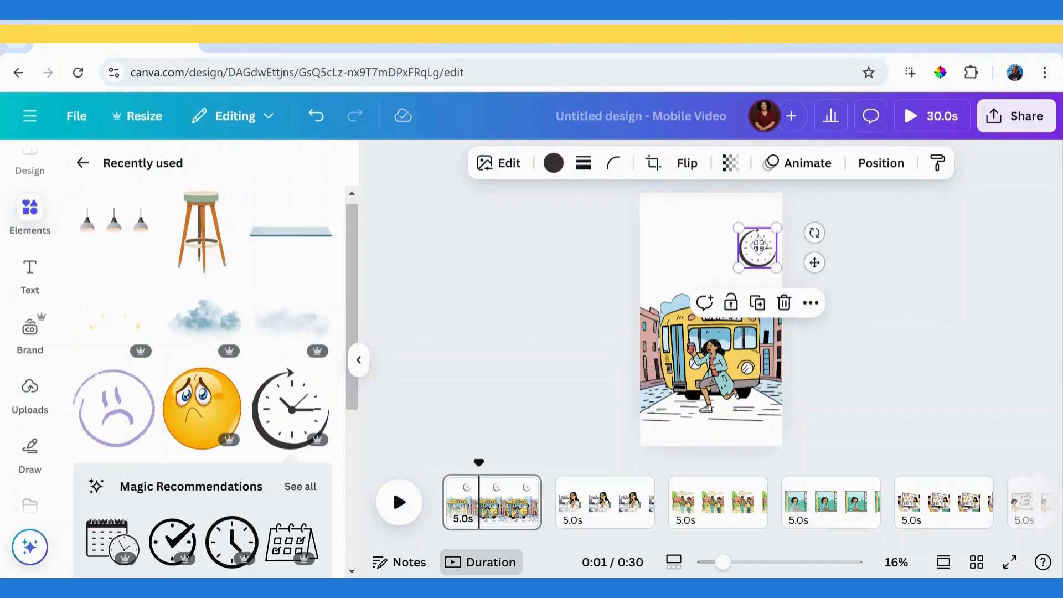
pyautogui.click(883, 282)
# - Enlarge the stressed woman graphic on page 2 to the full page width and add the purple sad face above it on the left
pyautogui.click(601, 498)
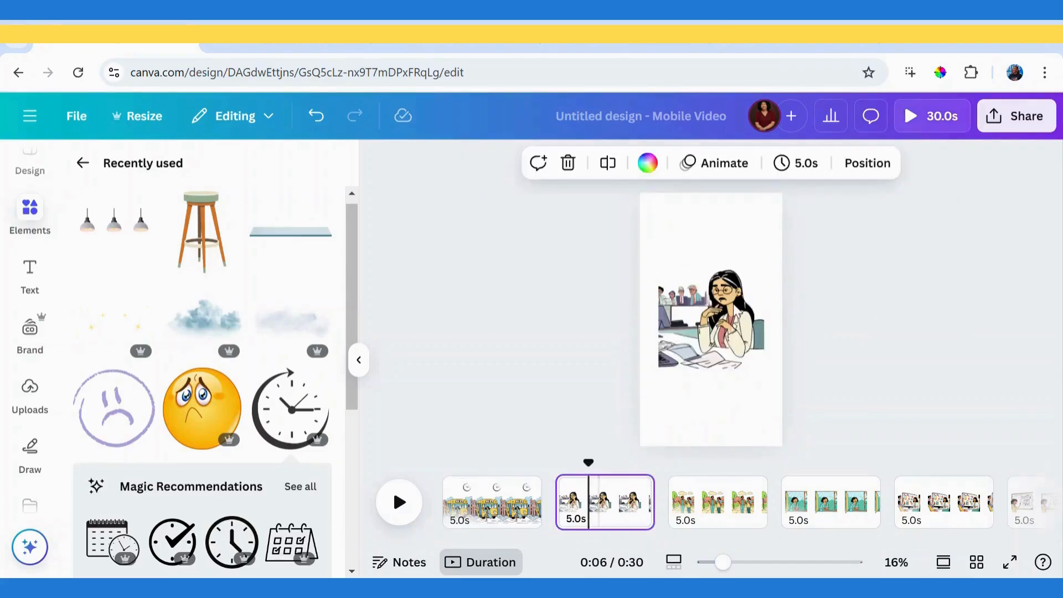
pyautogui.click(708, 323)
pyautogui.moveTo(760, 370); pyautogui.dragTo(787, 390)
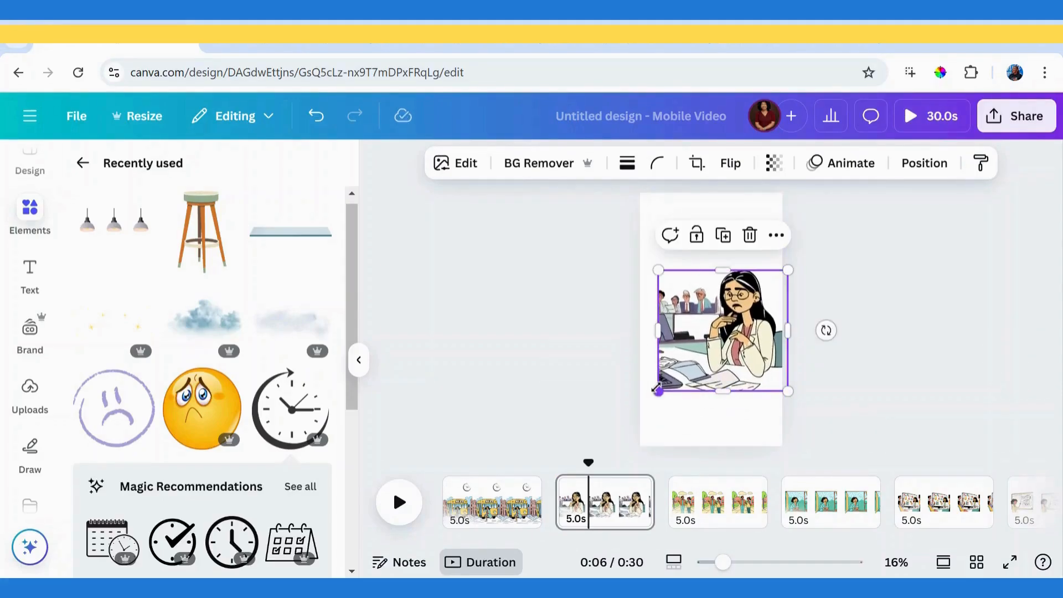
pyautogui.moveTo(658, 392); pyautogui.dragTo(641, 407)
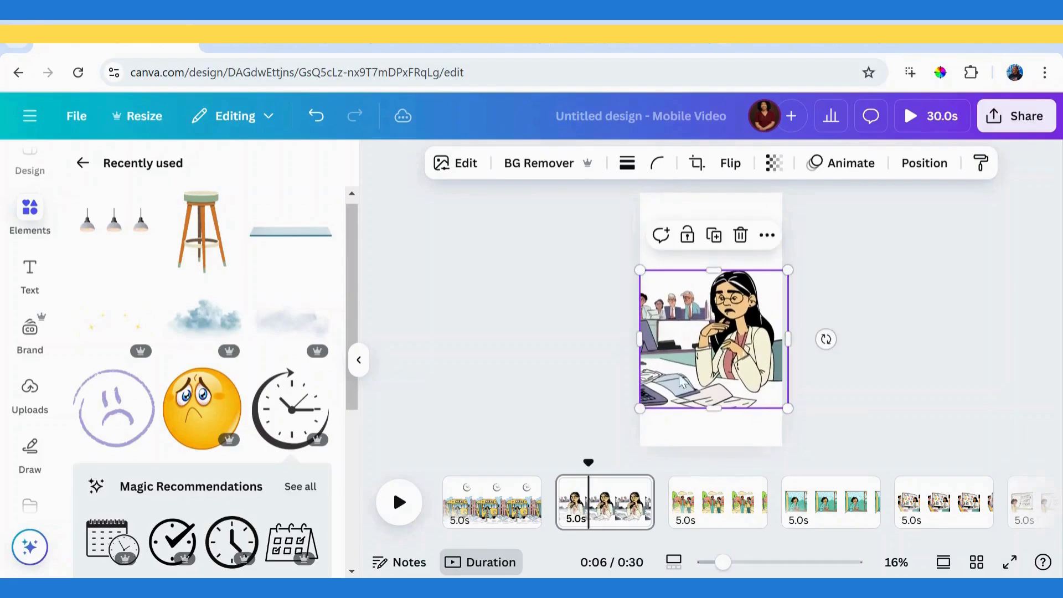
pyautogui.moveTo(787, 409); pyautogui.dragTo(782, 402)
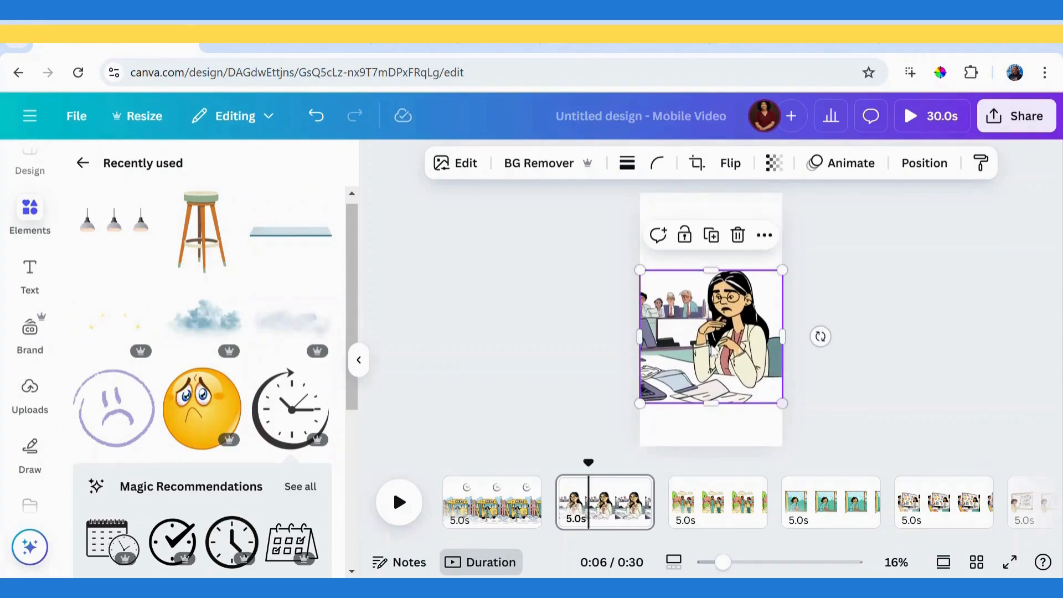
pyautogui.moveTo(713, 352); pyautogui.dragTo(657, 238)
pyautogui.click(121, 396)
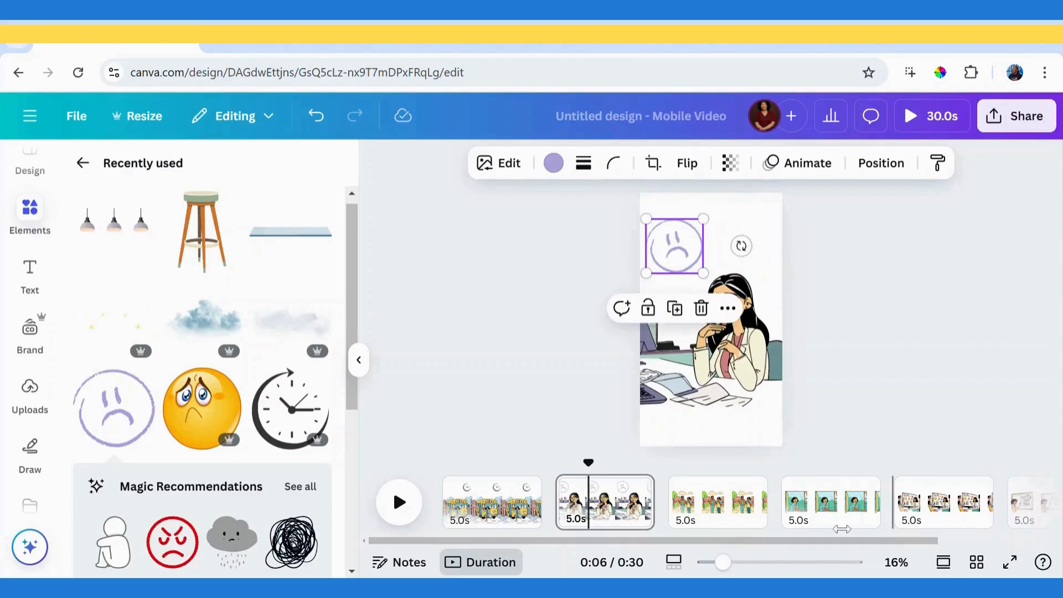
# - Enlarge the whiteboard graphic on page 6 to nearly the full page width
pyautogui.moveTo(725, 540); pyautogui.dragTo(851, 540)
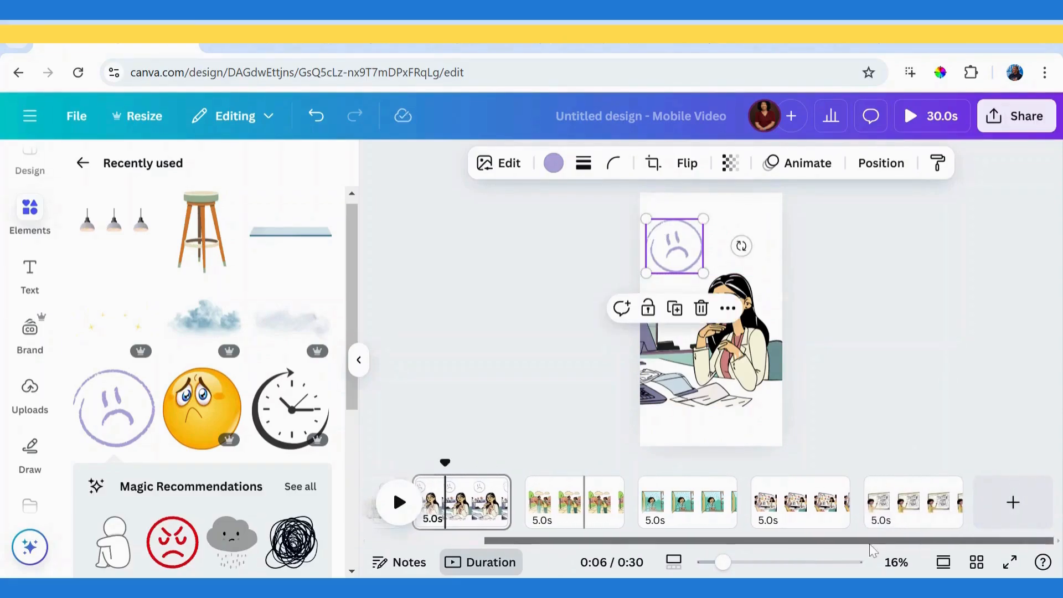
pyautogui.click(904, 517)
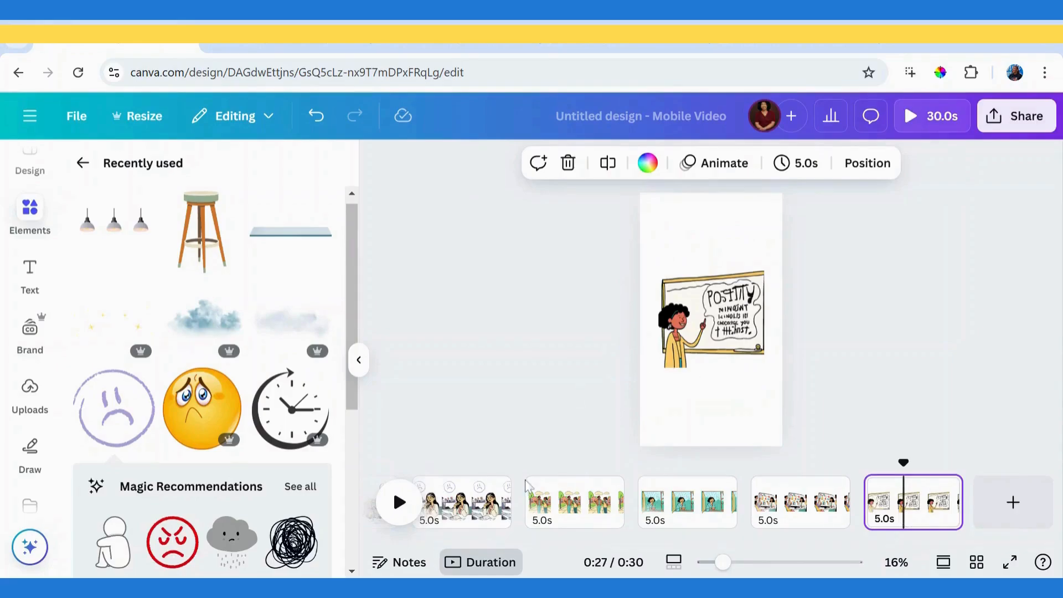
pyautogui.click(731, 326)
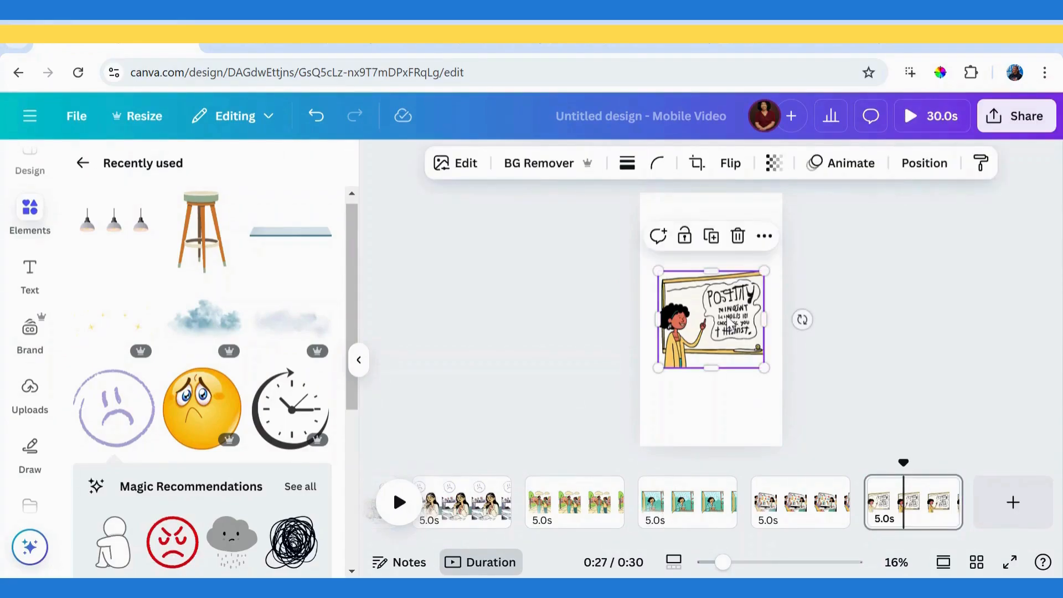
pyautogui.moveTo(765, 364); pyautogui.dragTo(781, 383)
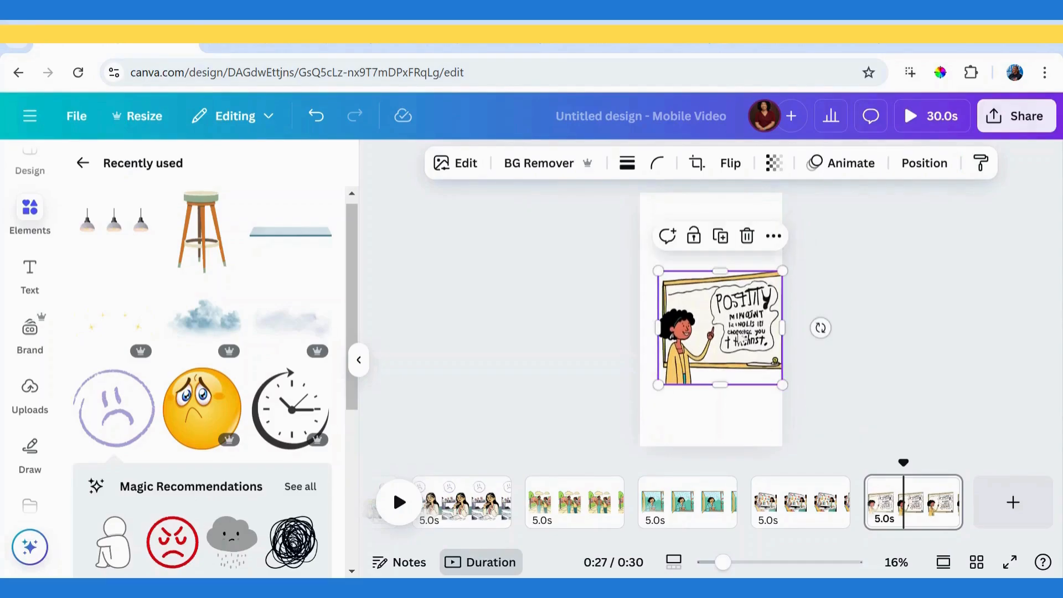
pyautogui.moveTo(658, 384); pyautogui.dragTo(642, 394)
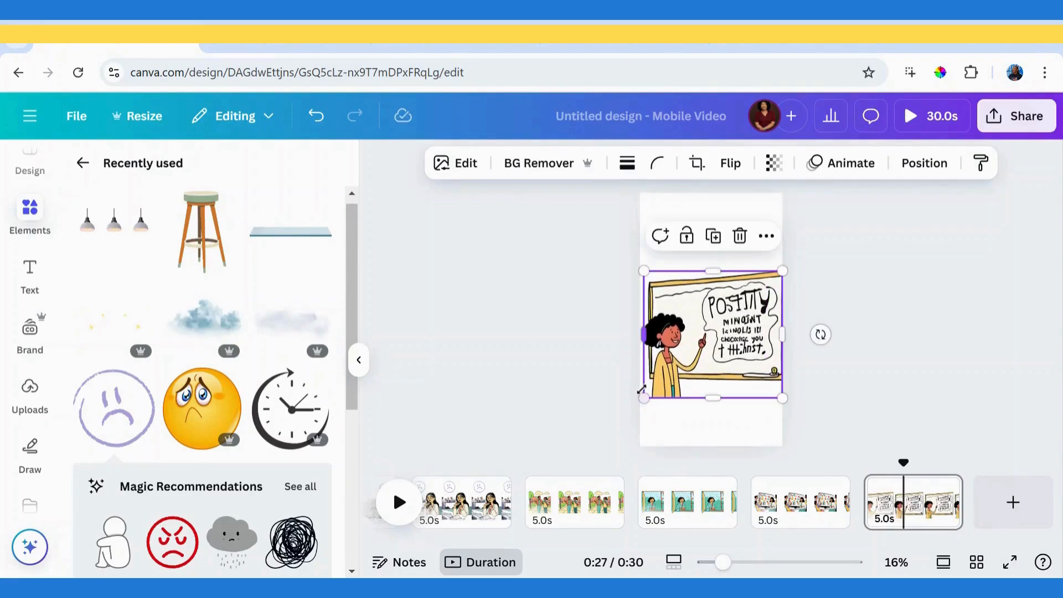
# - Switch to ChatGPT and select the Scene 6 sentence beginning "Positivity isn't about ignoring problems"
pyautogui.click(616, 48)
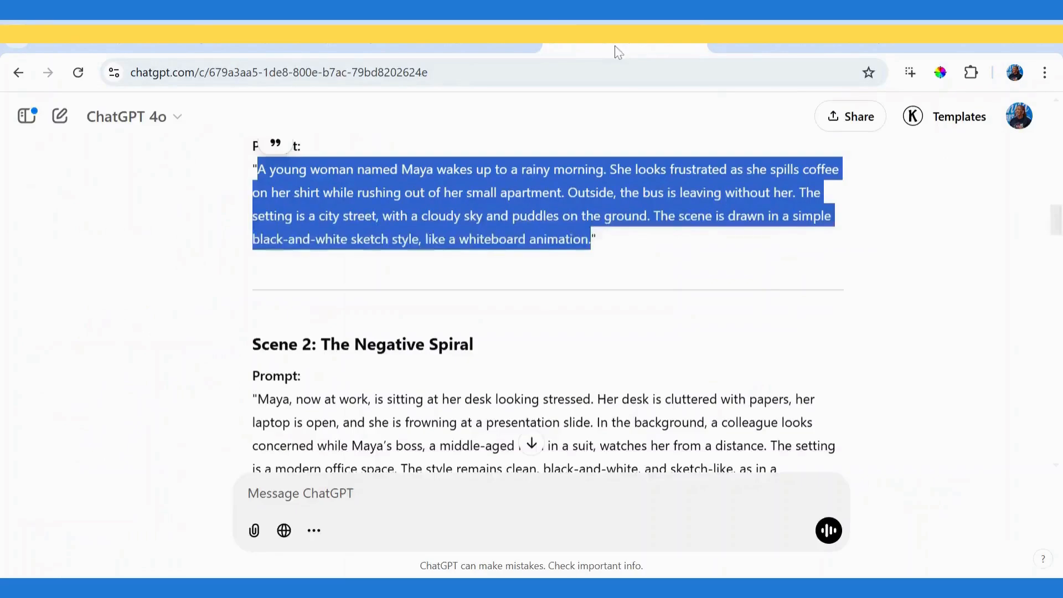
pyautogui.scroll(15, 531, 305)
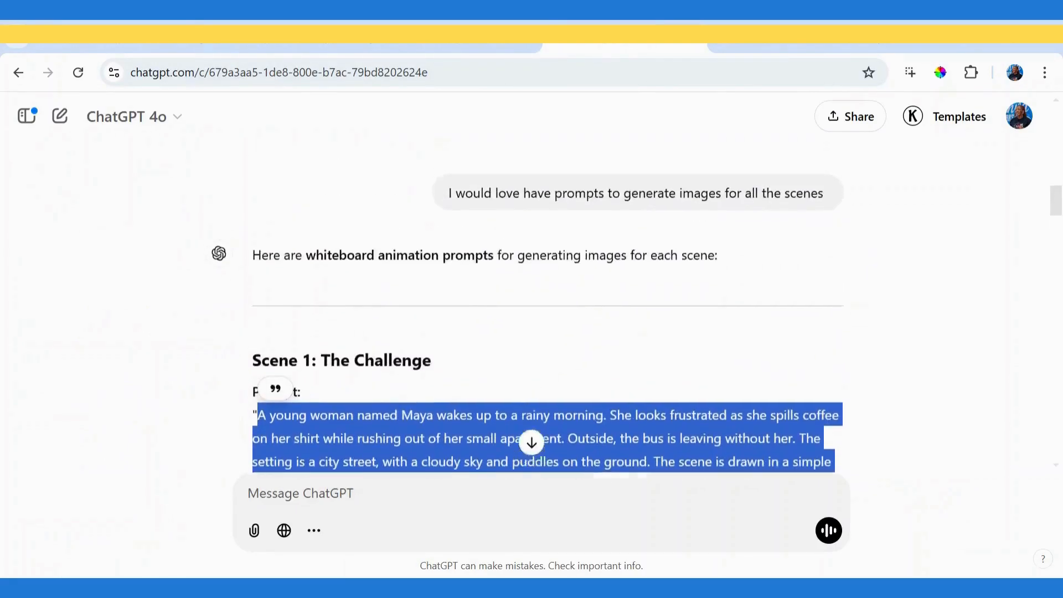
pyautogui.scroll(1, 464, 310)
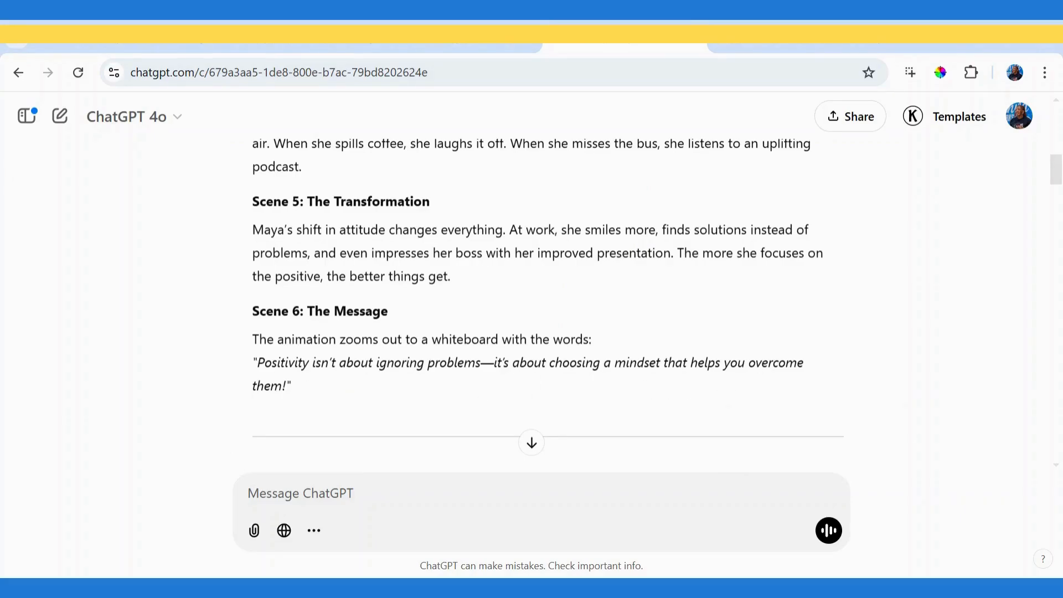
pyautogui.moveTo(256, 362); pyautogui.dragTo(282, 386)
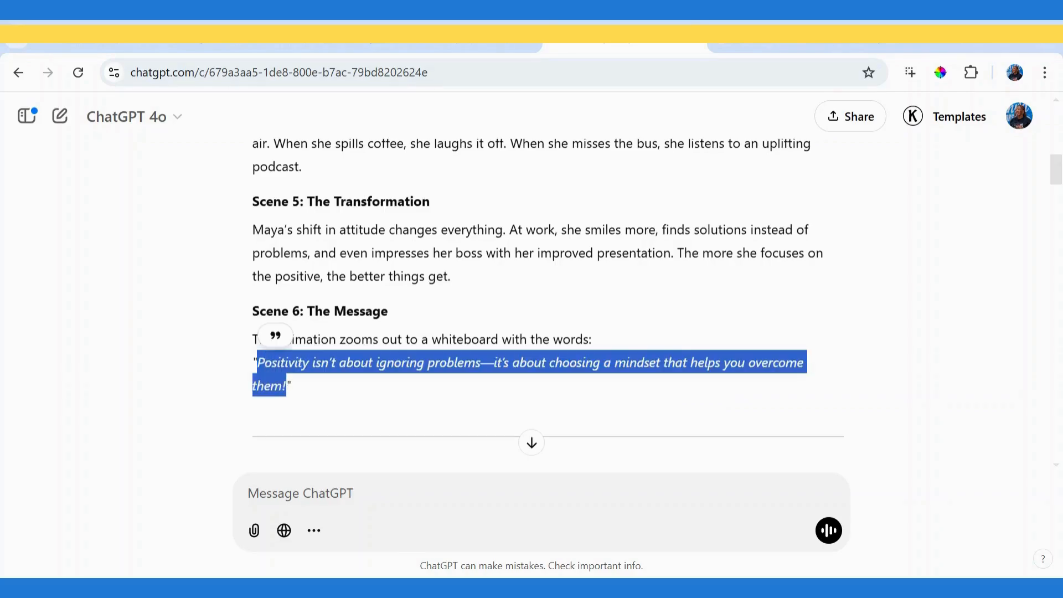
# - Switch back to Canva and use Grab Text to extract all text from page 6's whiteboard graphic
pyautogui.click(95, 47)
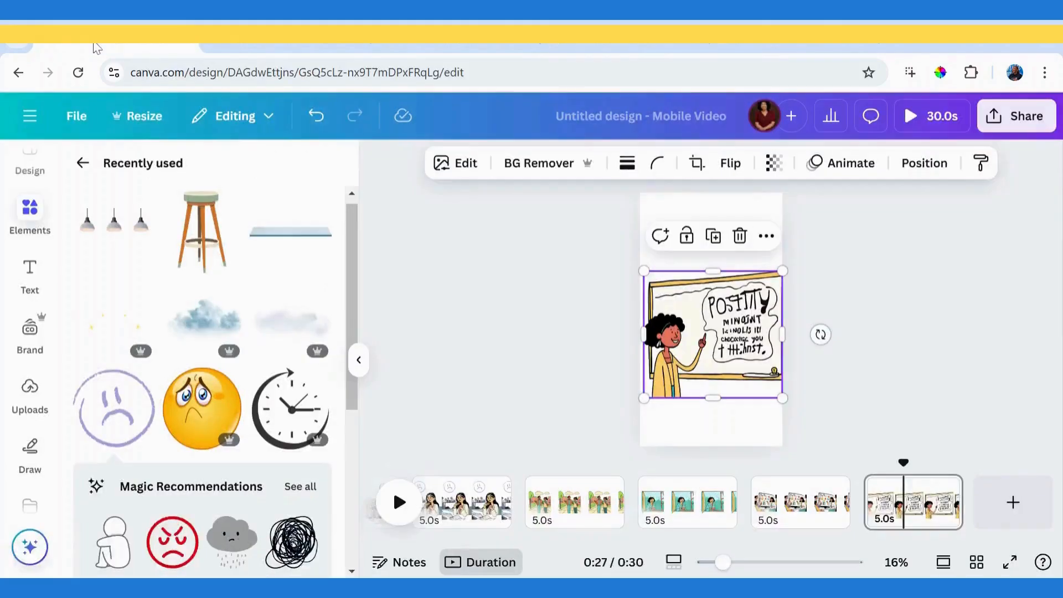
pyautogui.click(455, 163)
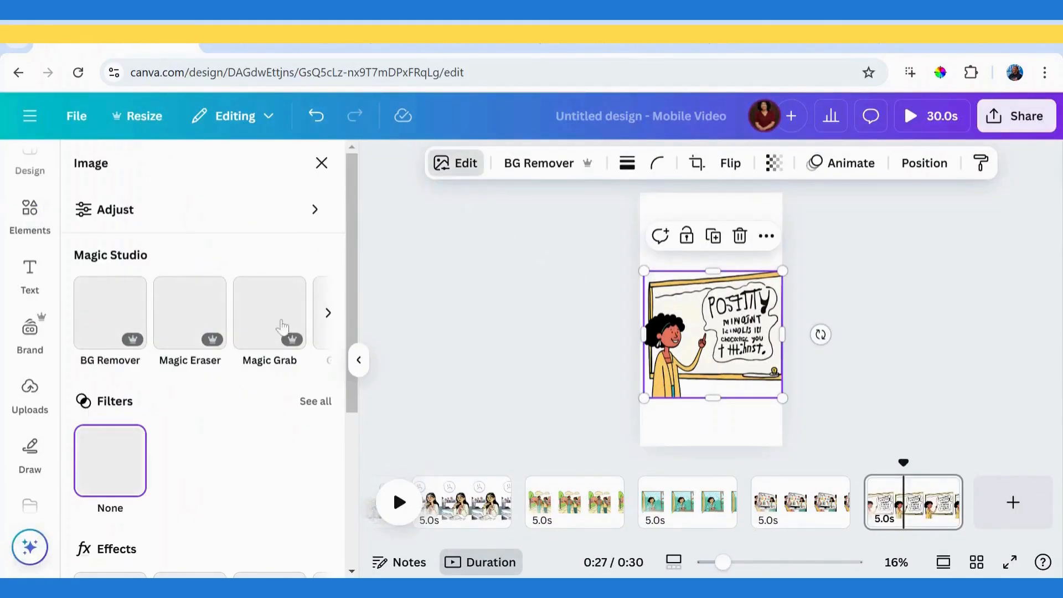
pyautogui.click(328, 313)
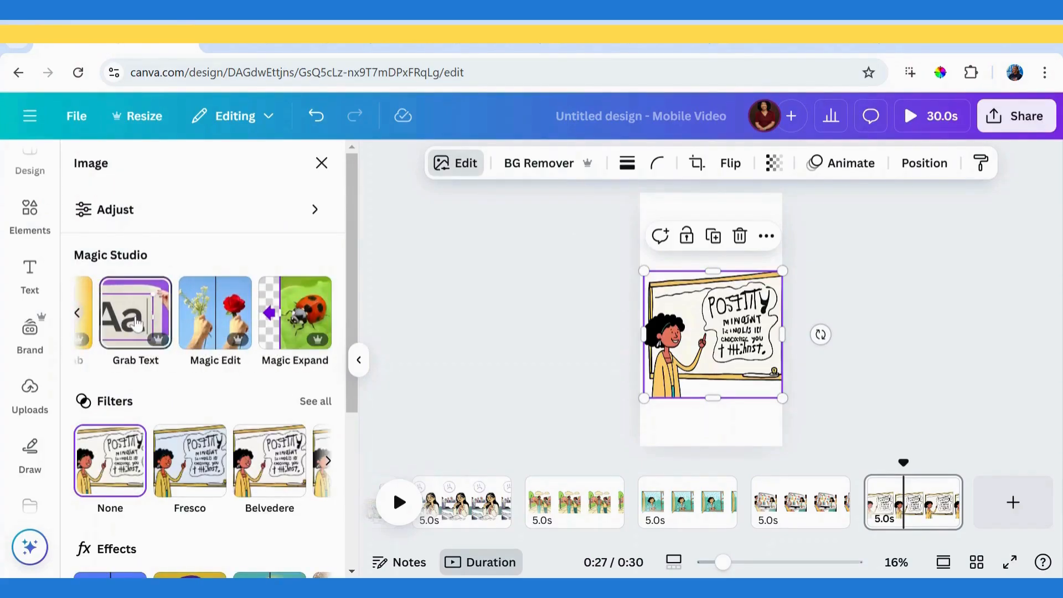
pyautogui.click(137, 323)
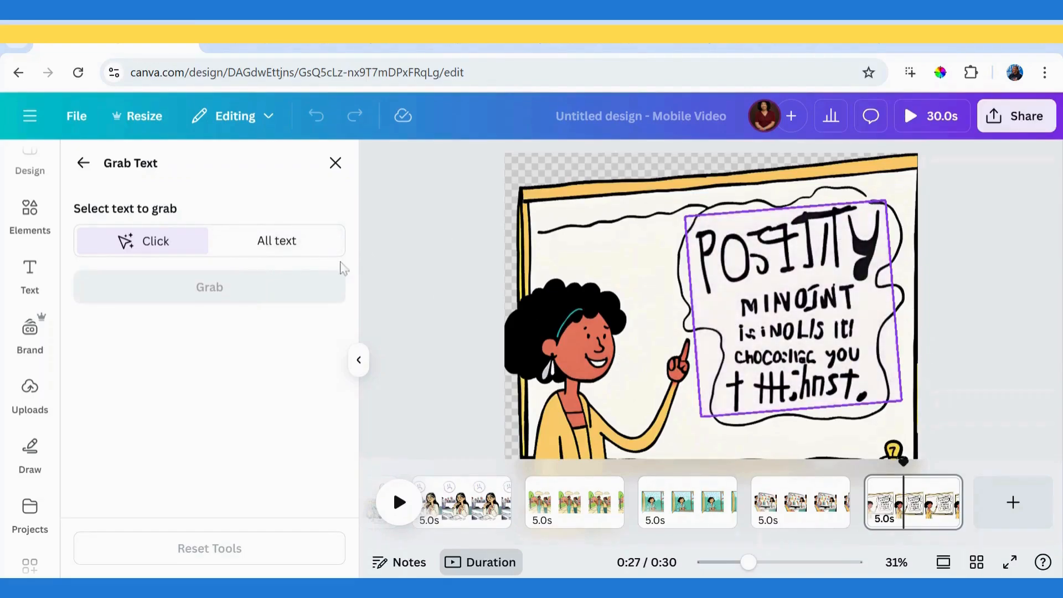
pyautogui.click(292, 246)
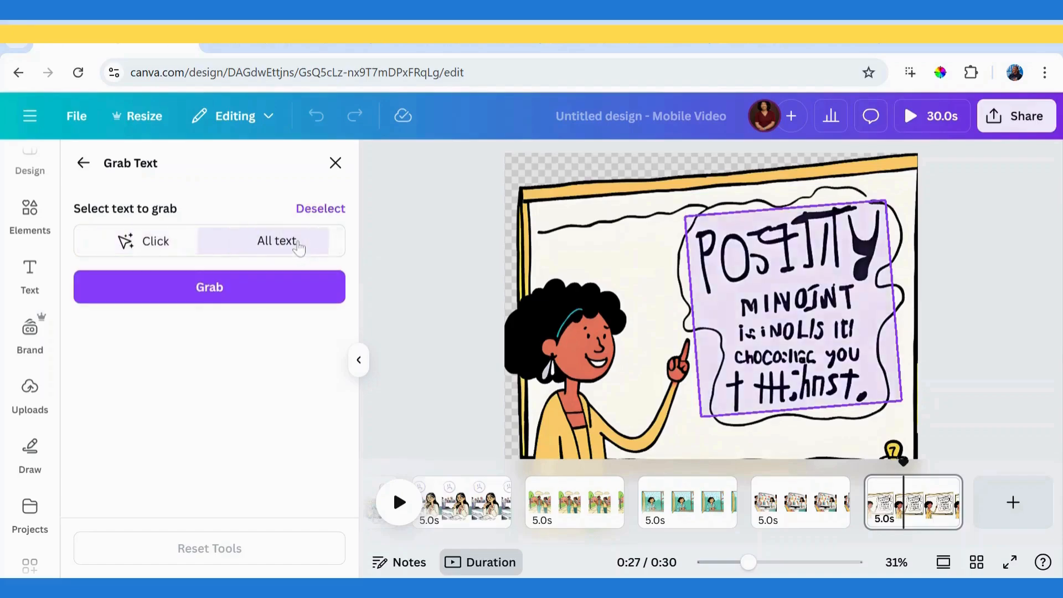
pyautogui.click(230, 300)
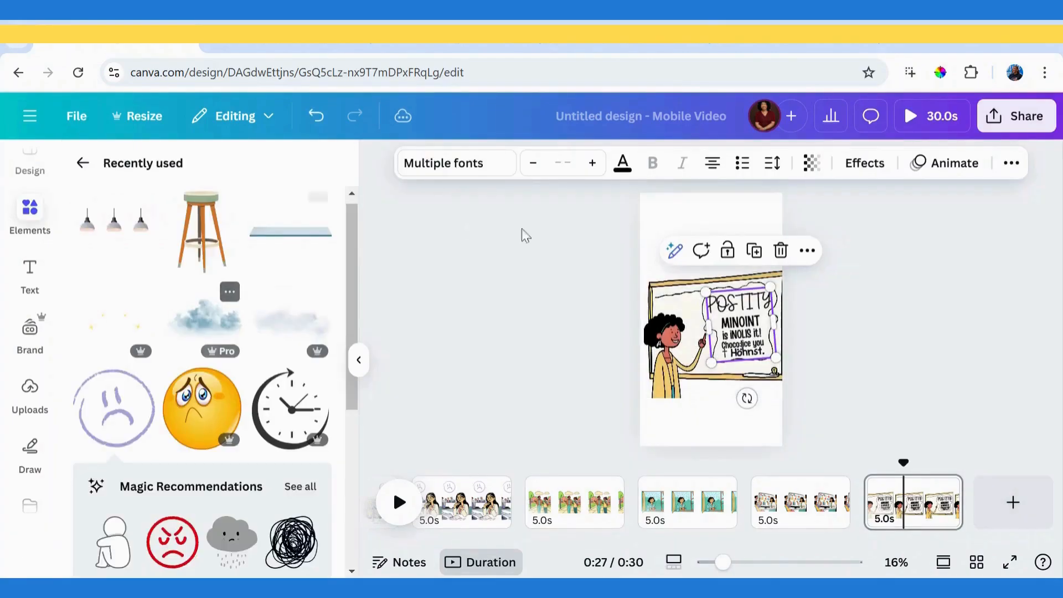
# - Replace the grabbed whiteboard text with "Positivity isn't about ignoring problems—it's about choosing a mindset that helps you overcome them!"
pyautogui.doubleClick(746, 320)
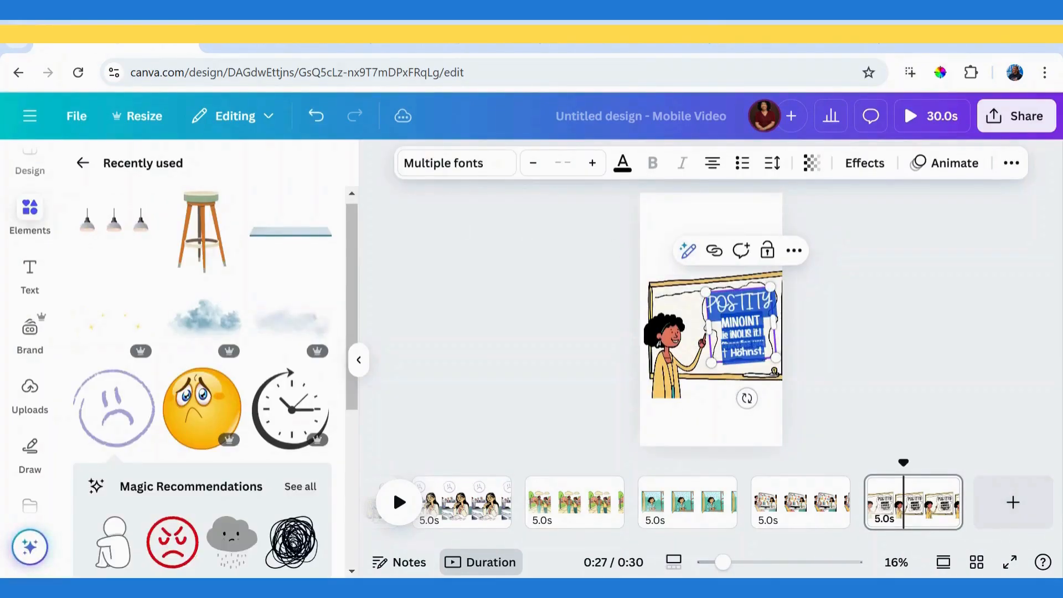
pyautogui.press('BackSpace')
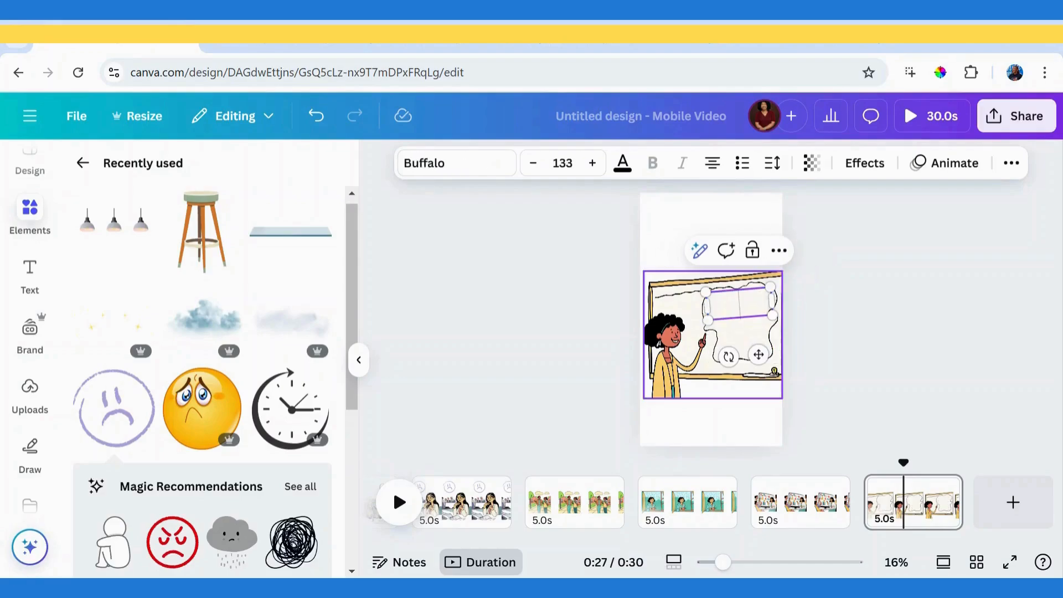
pyautogui.hotkey('ctrl', 'v')
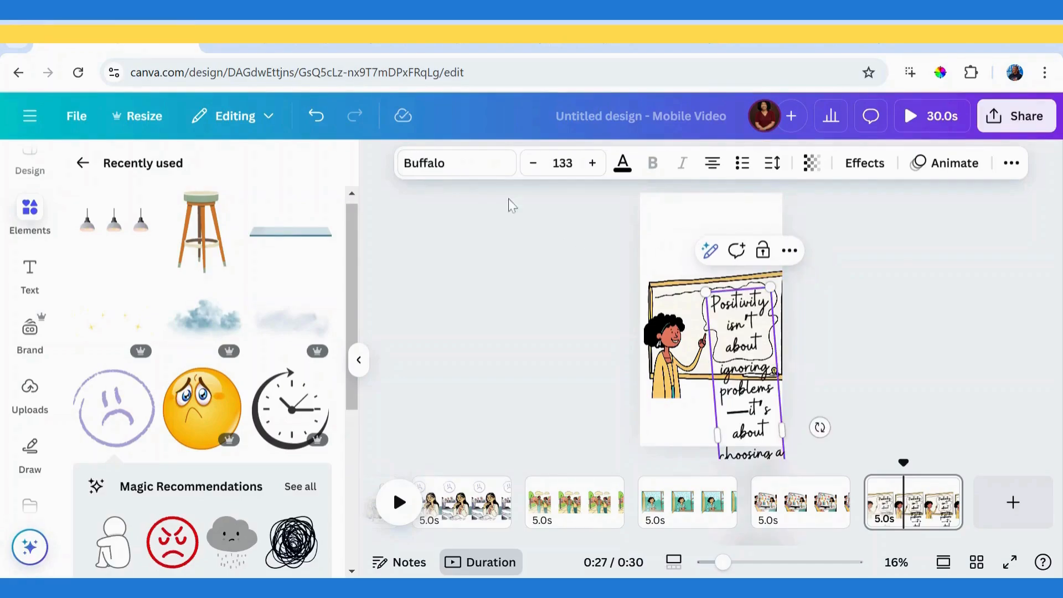
pyautogui.click(925, 324)
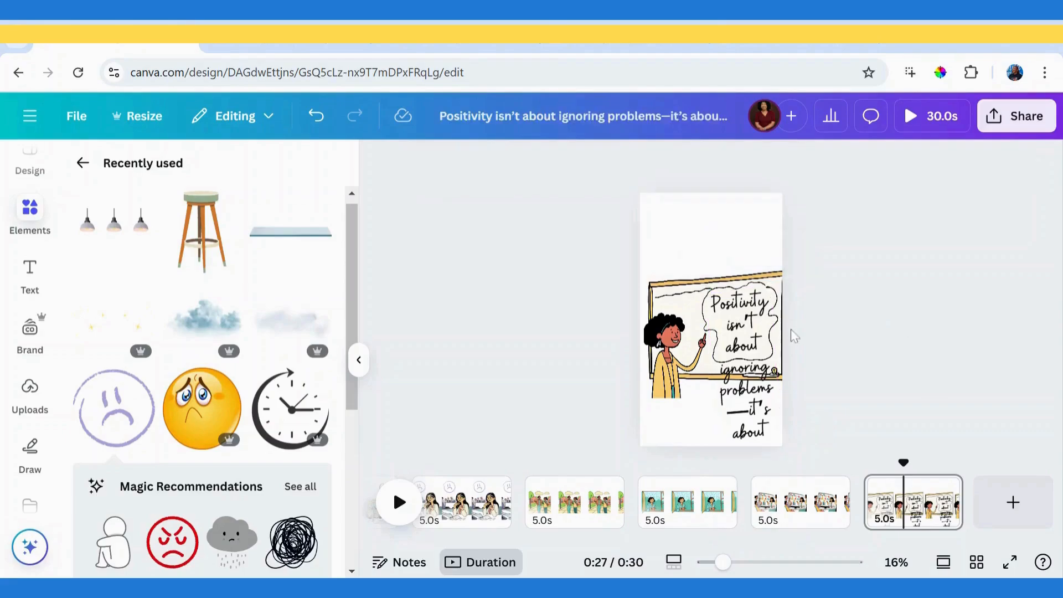
# - Change the font of page 6's whiteboard sentence to Monoist
pyautogui.click(752, 335)
pyautogui.click(459, 162)
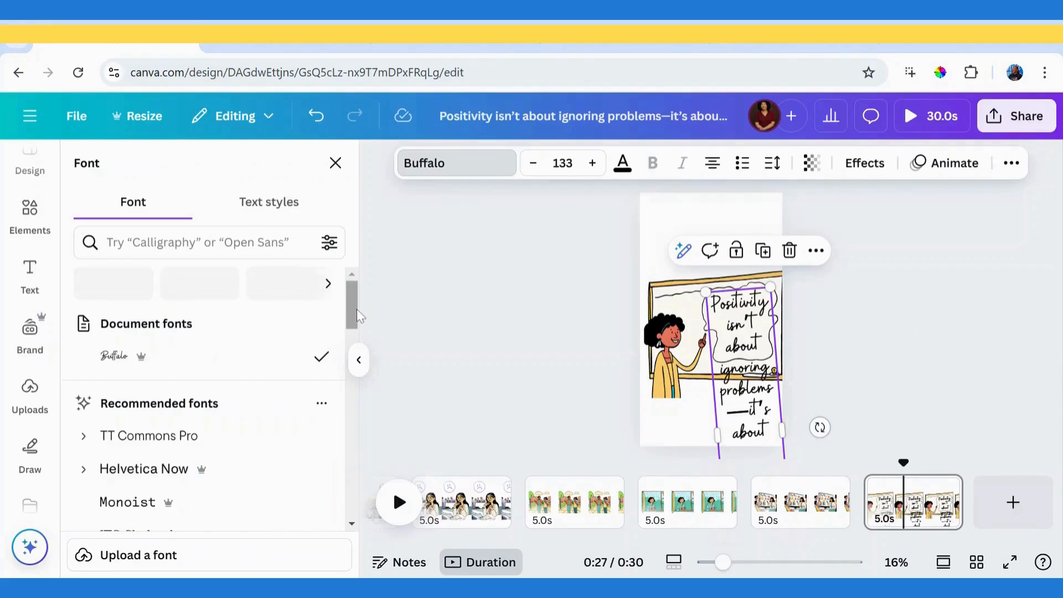
pyautogui.moveTo(357, 309); pyautogui.dragTo(357, 337)
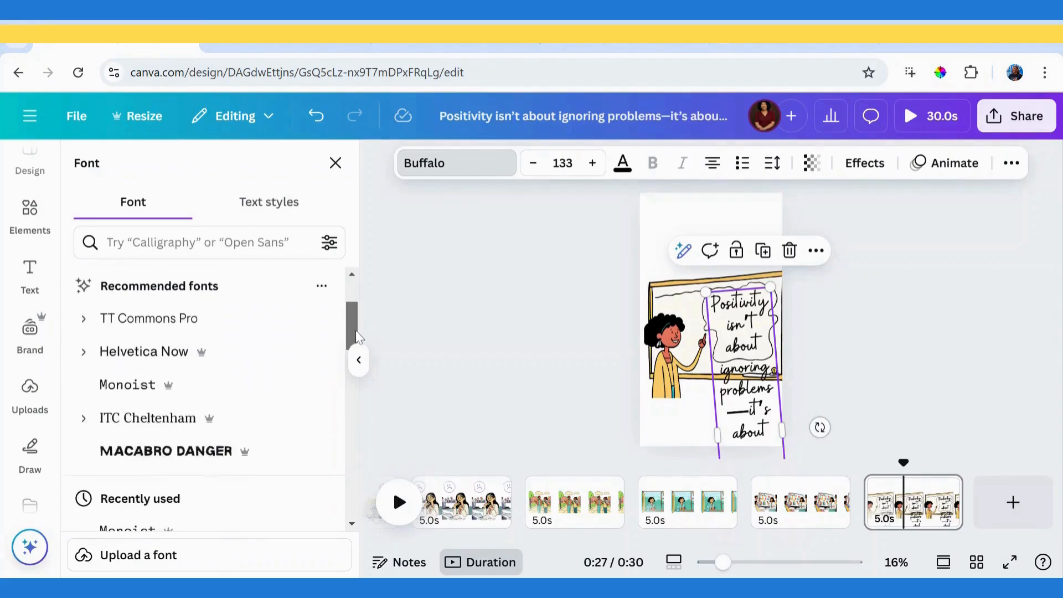
pyautogui.click(132, 387)
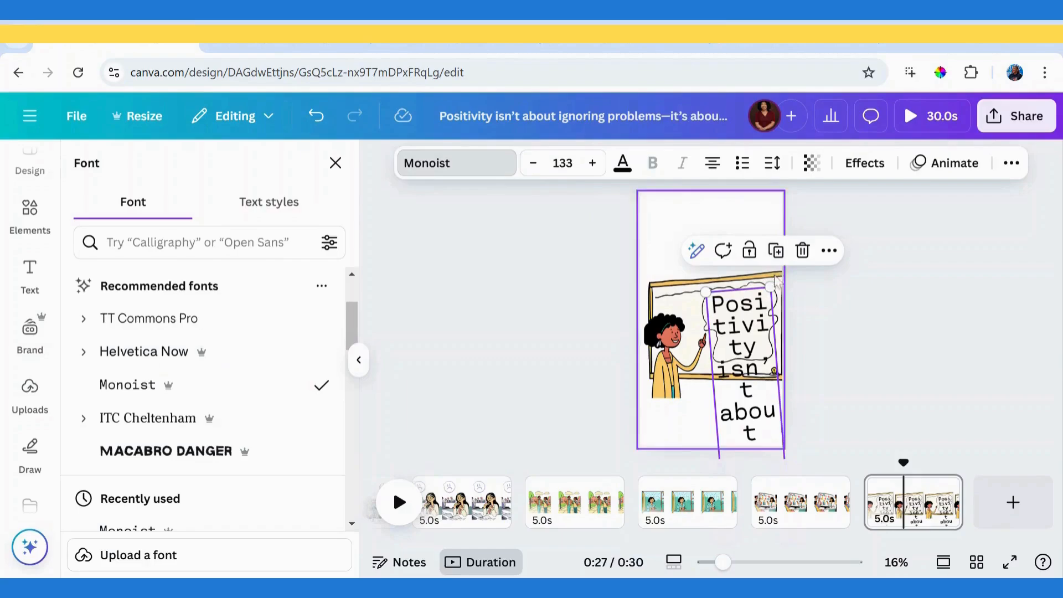
# - Shrink the whiteboard sentence to font size 37.3 and fit it inside the wavy outline beside the woman
pyautogui.moveTo(769, 287); pyautogui.dragTo(732, 203)
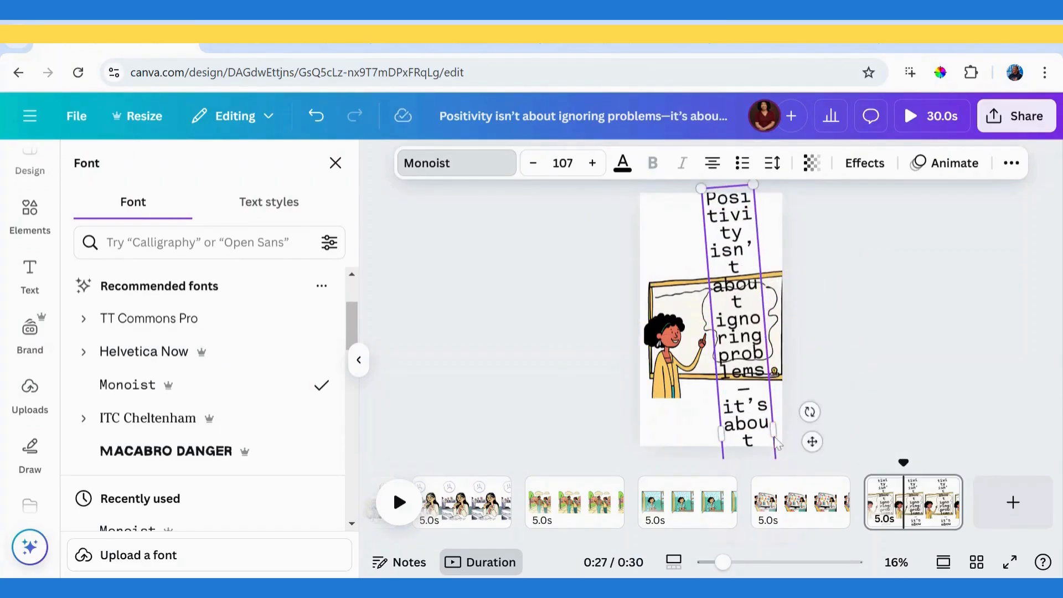
pyautogui.moveTo(698, 187); pyautogui.dragTo(740, 396)
pyautogui.moveTo(760, 441); pyautogui.dragTo(750, 376)
pyautogui.moveTo(766, 422); pyautogui.dragTo(773, 370)
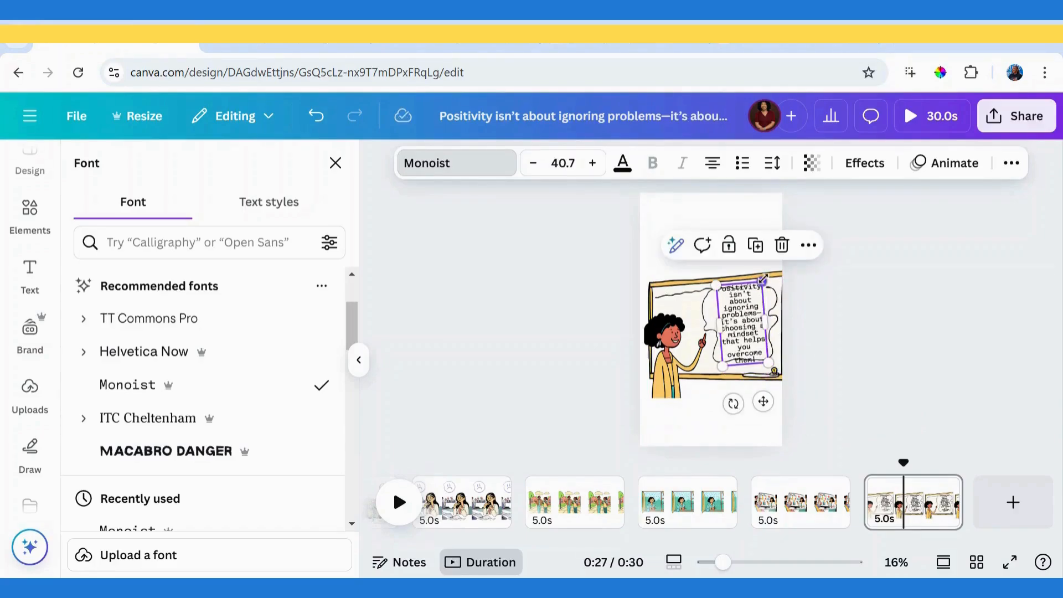
pyautogui.moveTo(762, 278); pyautogui.dragTo(756, 292)
pyautogui.moveTo(763, 332); pyautogui.dragTo(738, 316)
pyautogui.press('Escape')
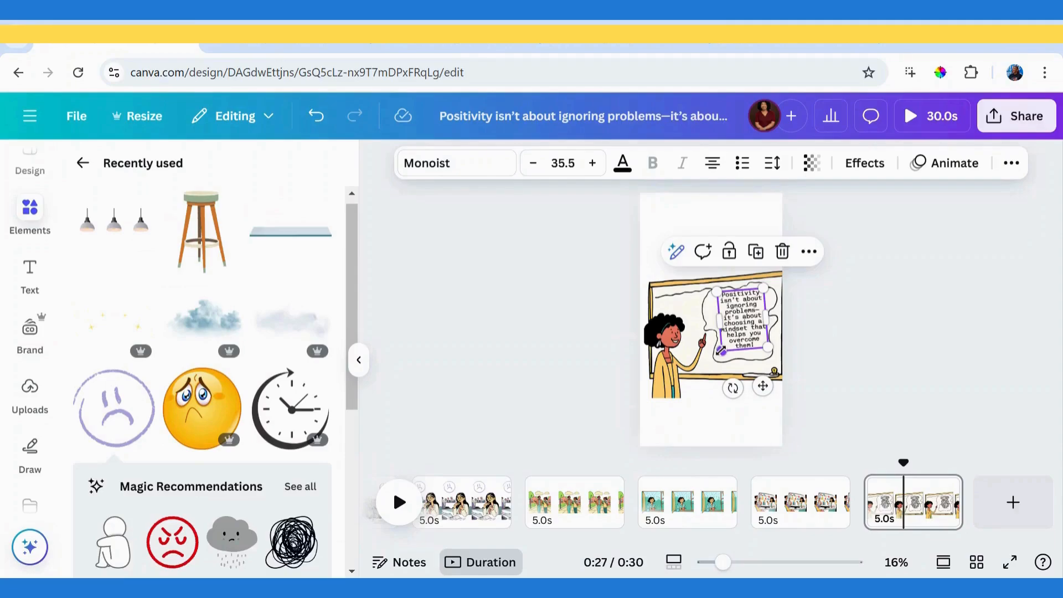
pyautogui.moveTo(721, 352); pyautogui.dragTo(719, 355)
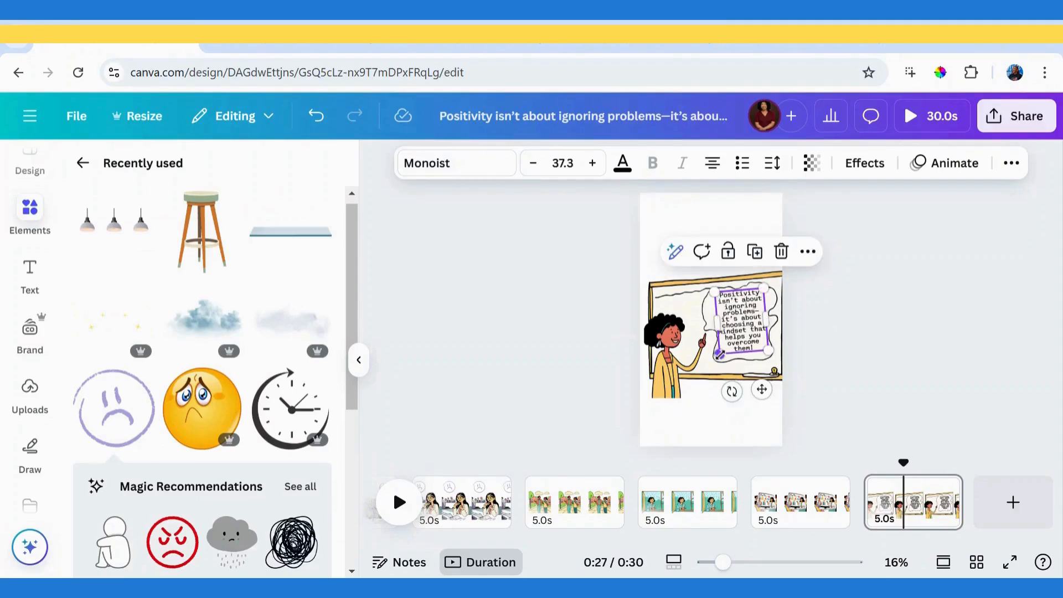
pyautogui.click(829, 350)
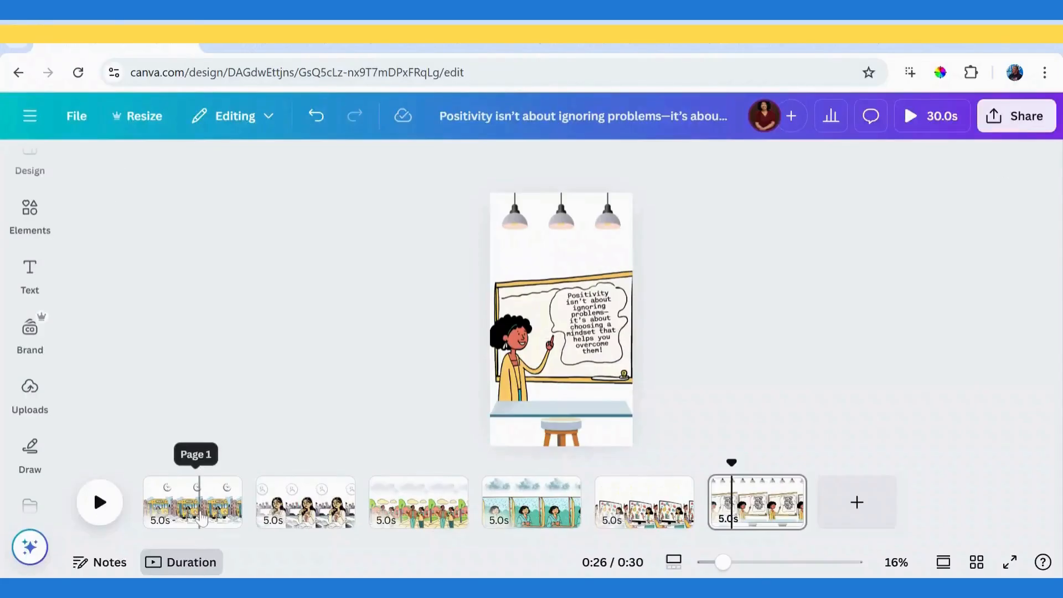
# - Review the finished scenes on pages 1 to 6, checking each page's graphic and added elements
pyautogui.click(199, 515)
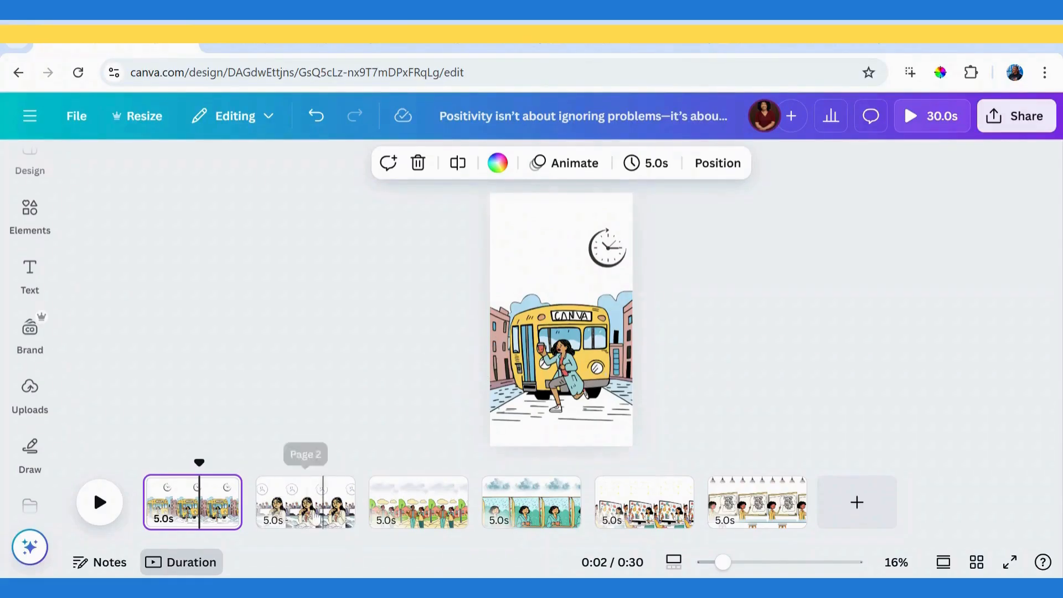
pyautogui.click(307, 507)
pyautogui.click(207, 501)
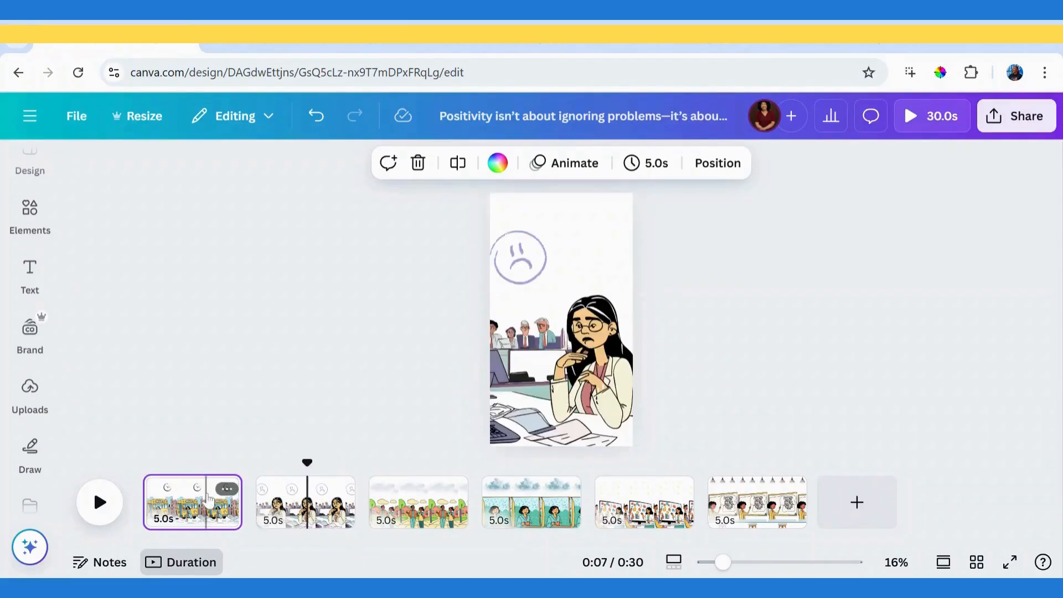
pyautogui.click(282, 500)
pyautogui.click(404, 505)
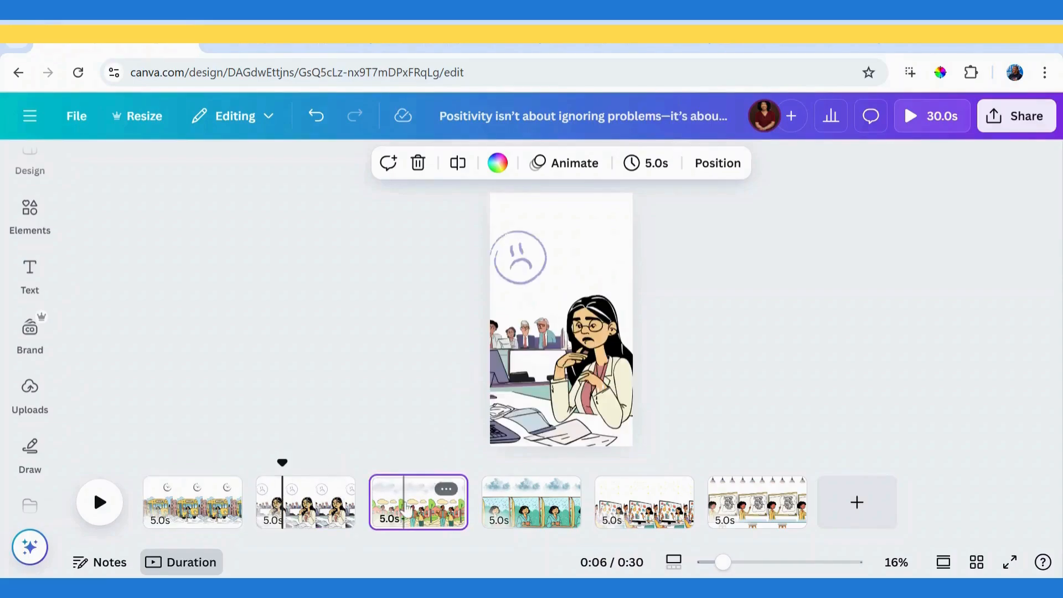
pyautogui.click(537, 501)
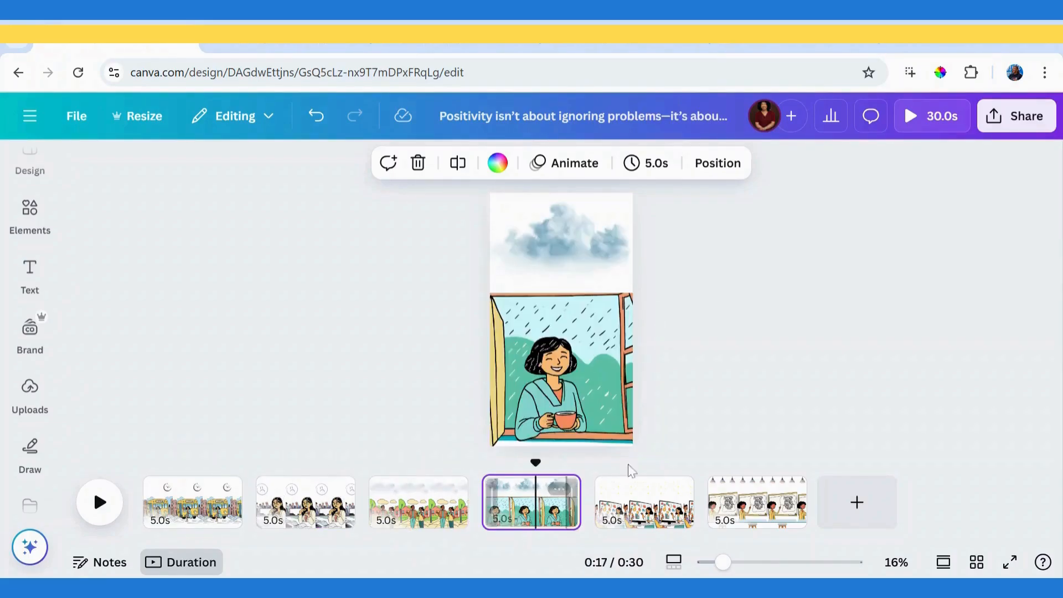
pyautogui.click(640, 501)
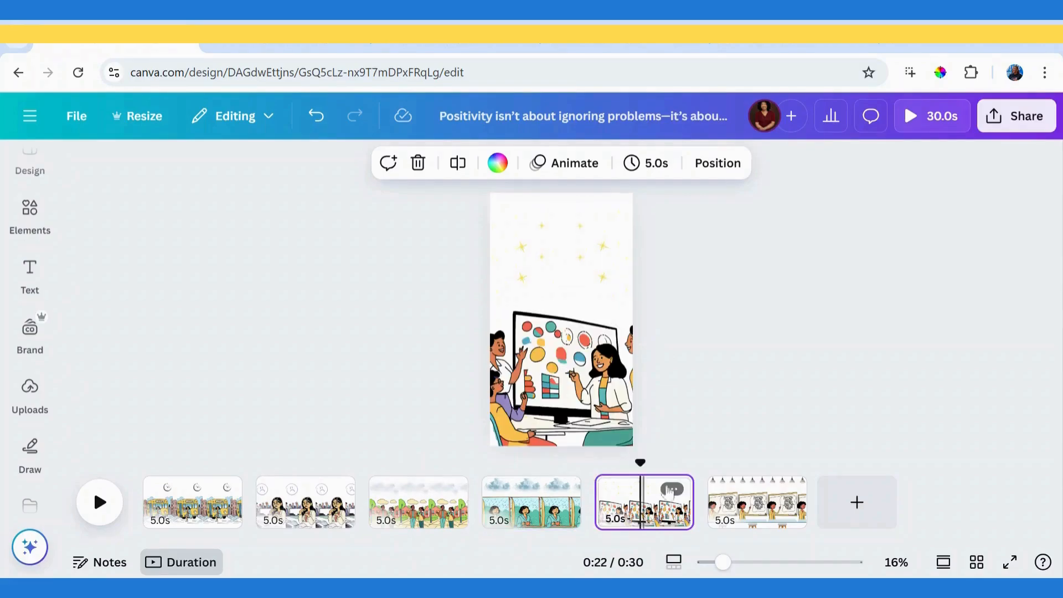
pyautogui.click(756, 498)
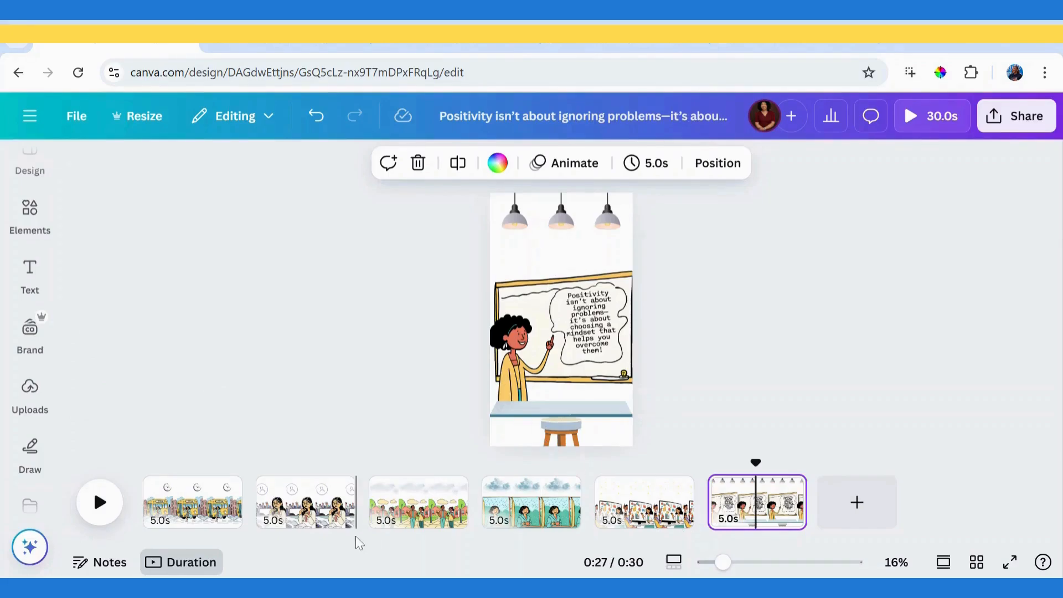
pyautogui.click(305, 508)
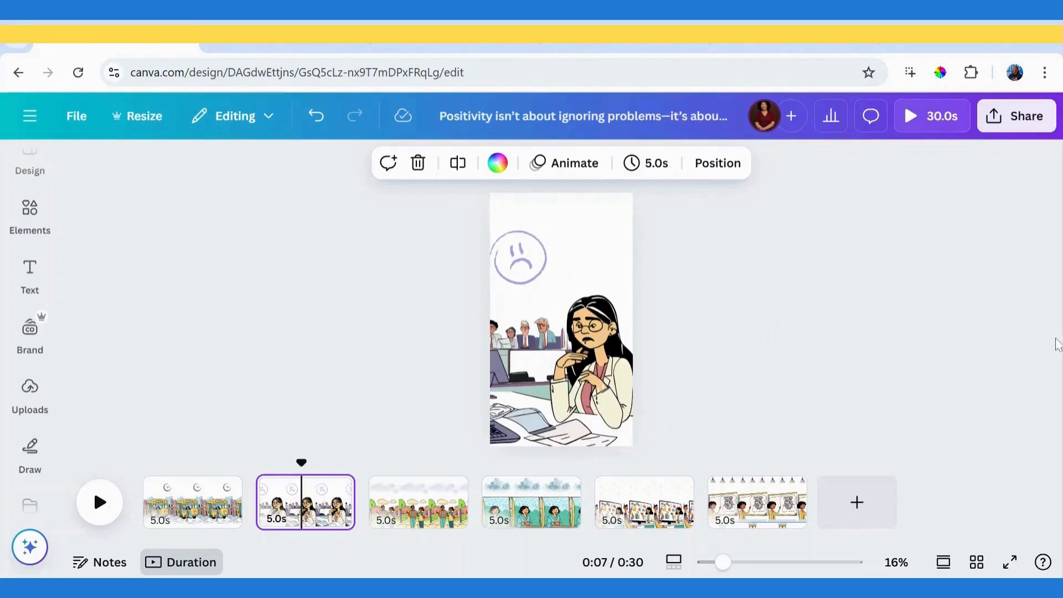
pyautogui.click(1006, 131)
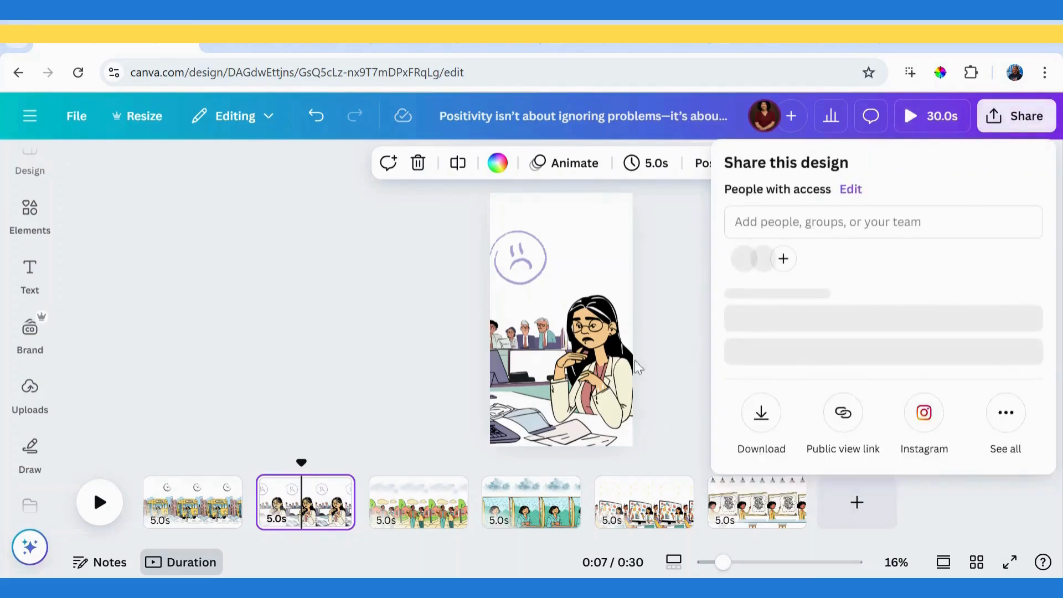
pyautogui.click(762, 438)
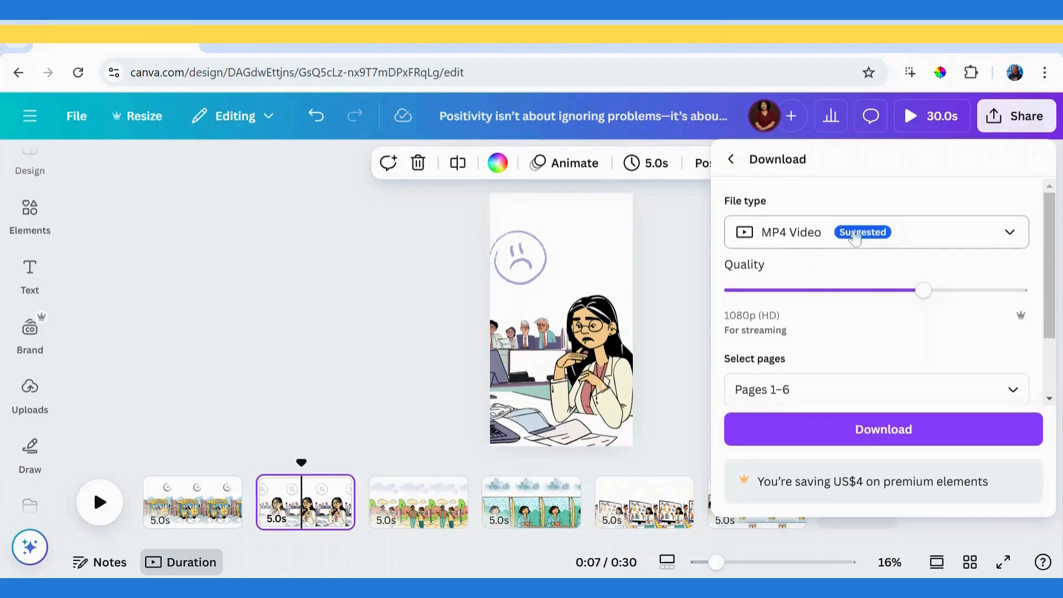
pyautogui.click(923, 231)
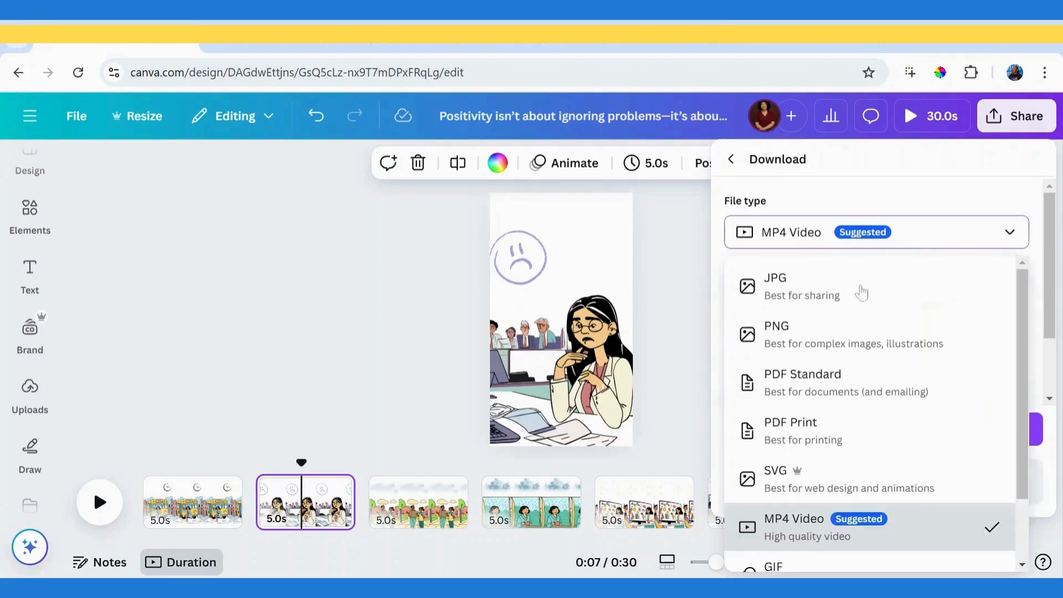
pyautogui.click(811, 340)
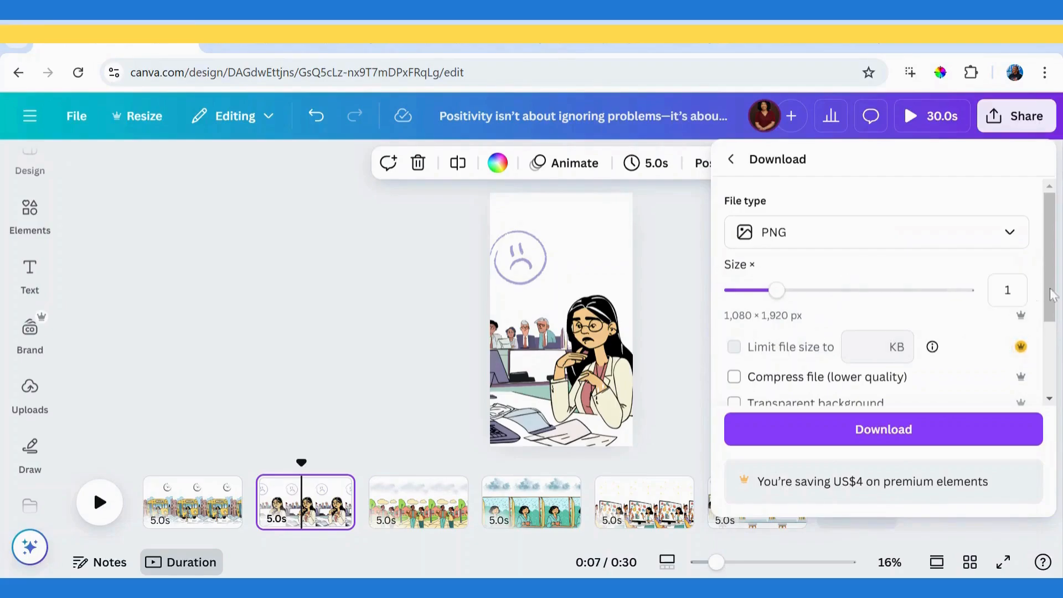
pyautogui.click(1058, 296)
# - Choose PNG as the download file type for pages 1–6 and review the size, compression and transparent background options
pyautogui.click(1016, 117)
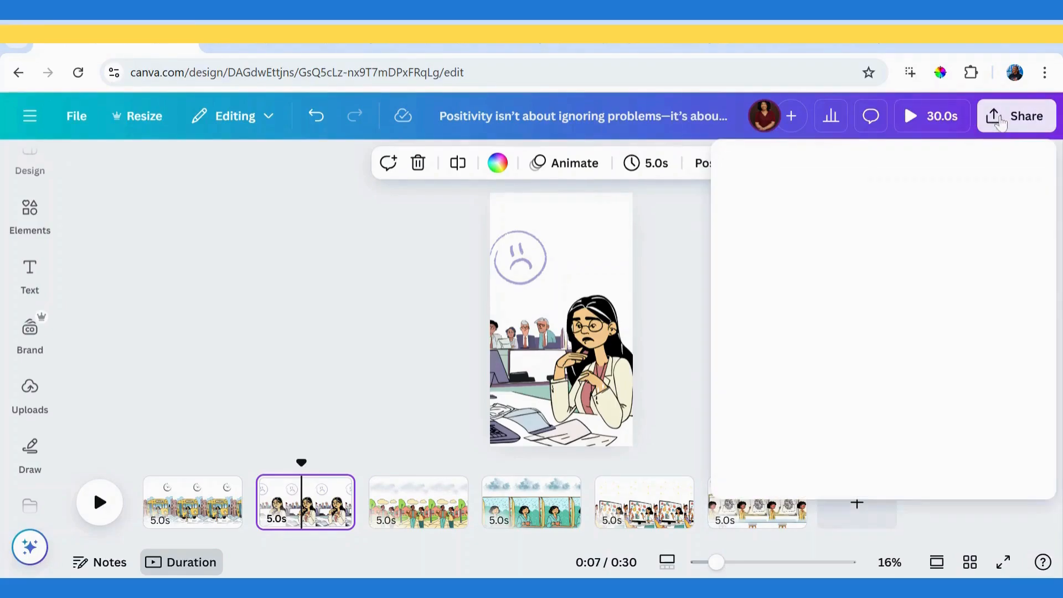
pyautogui.click(761, 438)
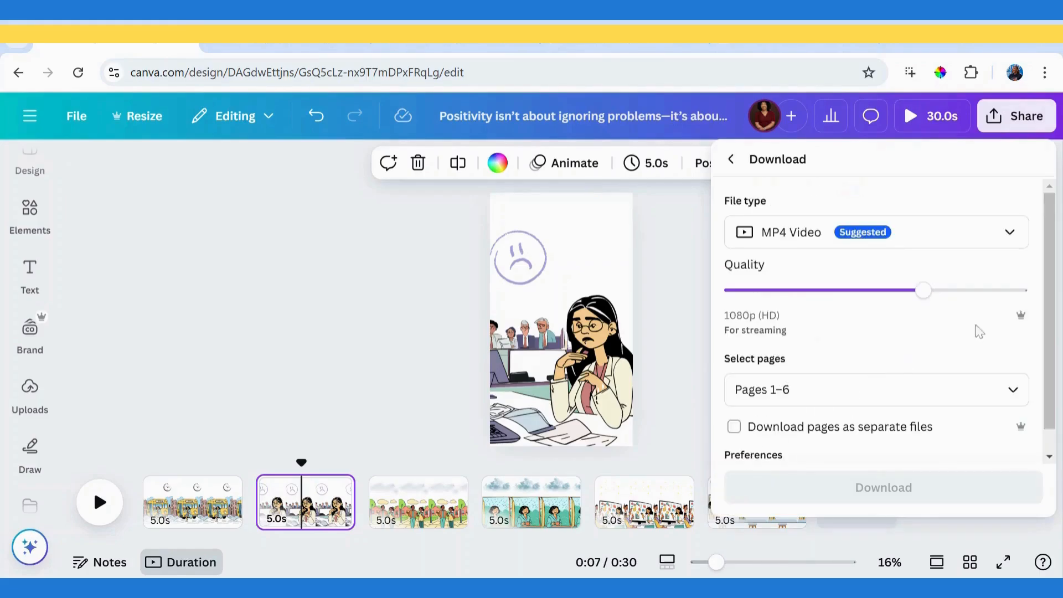
pyautogui.scroll(-2, 1050, 347)
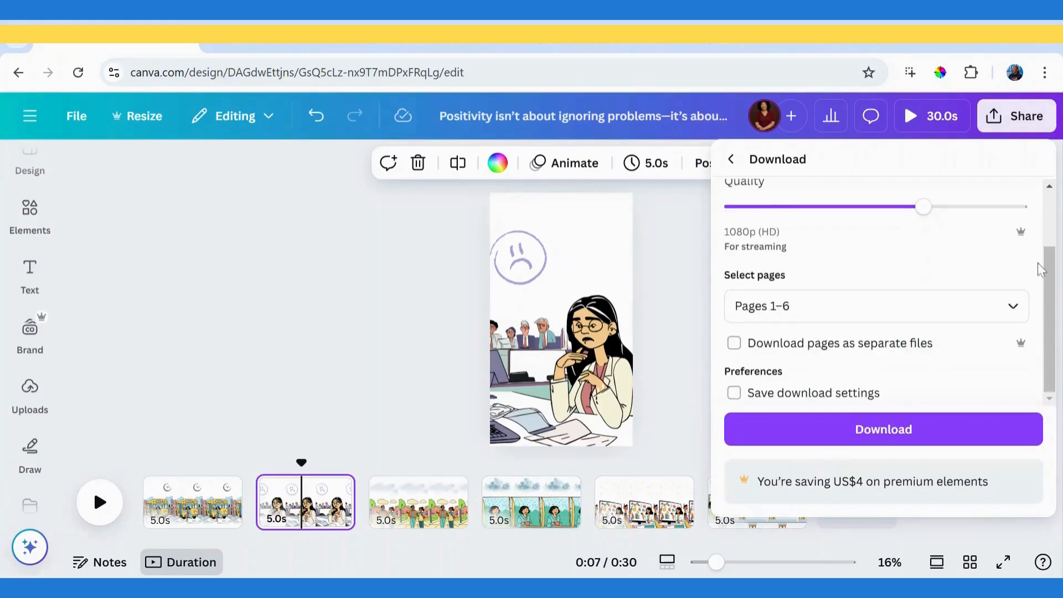
pyautogui.scroll(2, 1040, 270)
pyautogui.click(977, 252)
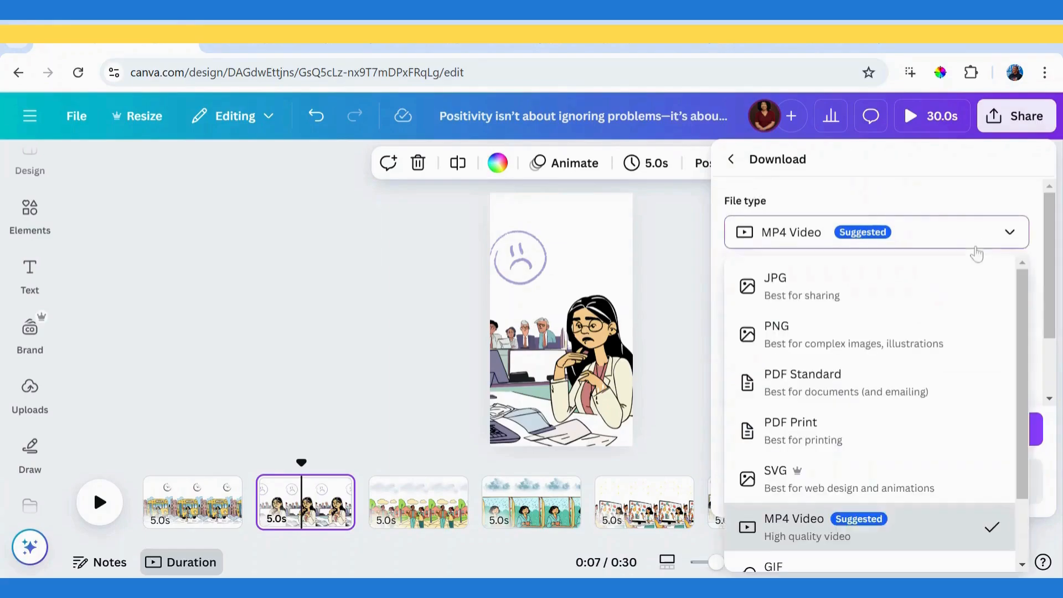
pyautogui.click(813, 338)
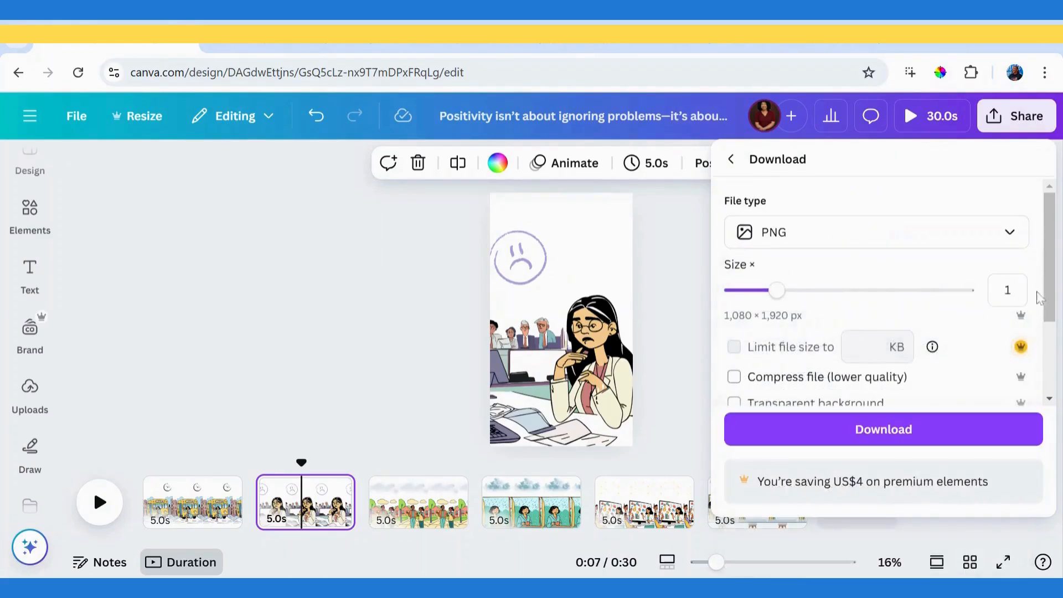
pyautogui.scroll(-3, 1039, 297)
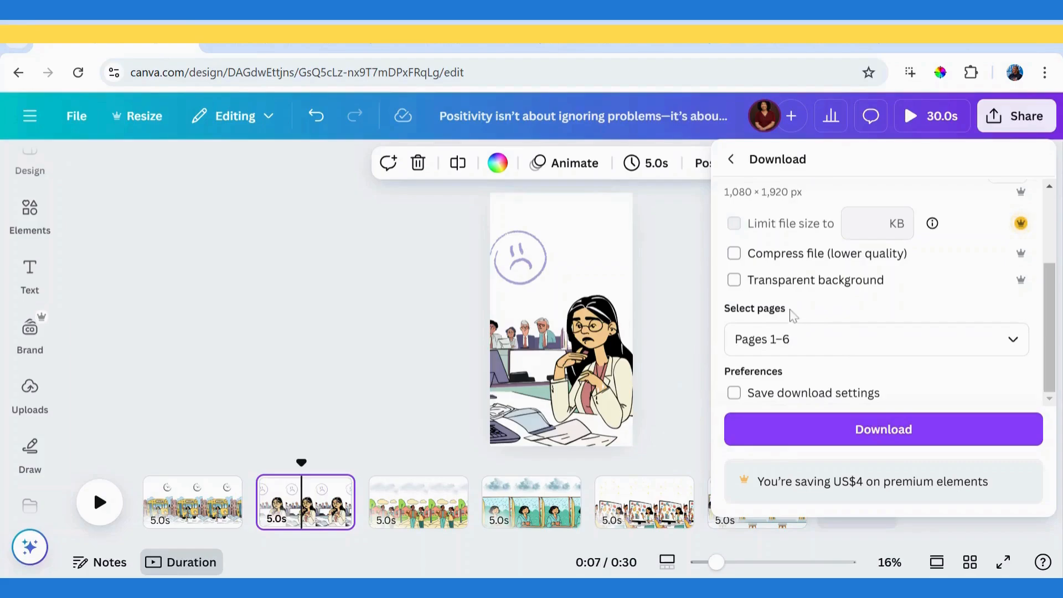
pyautogui.click(784, 250)
pyautogui.click(813, 280)
pyautogui.click(406, 393)
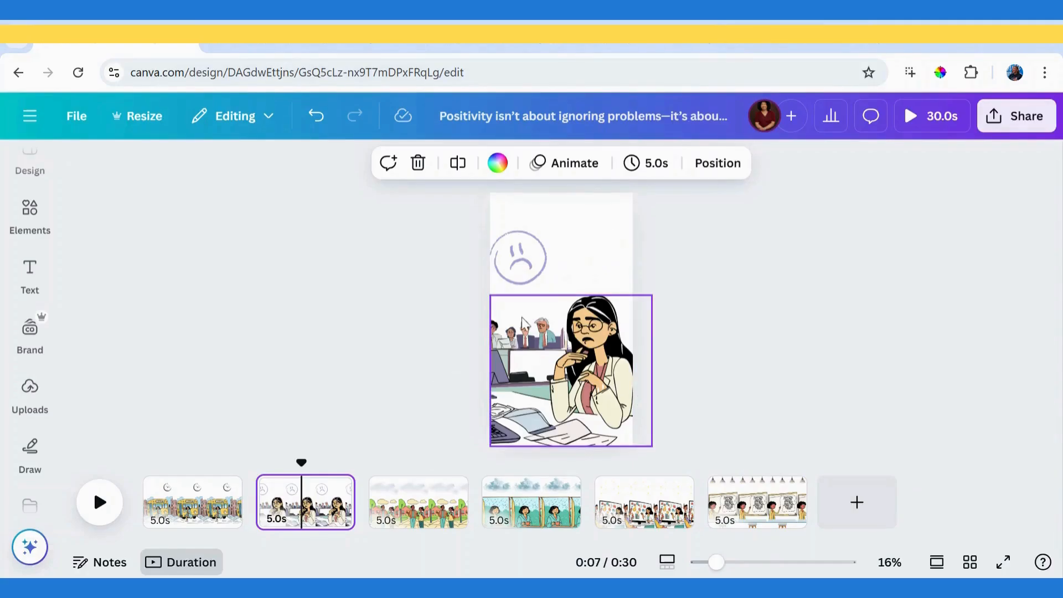
# - Switch to ElevenLabs Text to Speech and clear the whole existing script
pyautogui.click(590, 44)
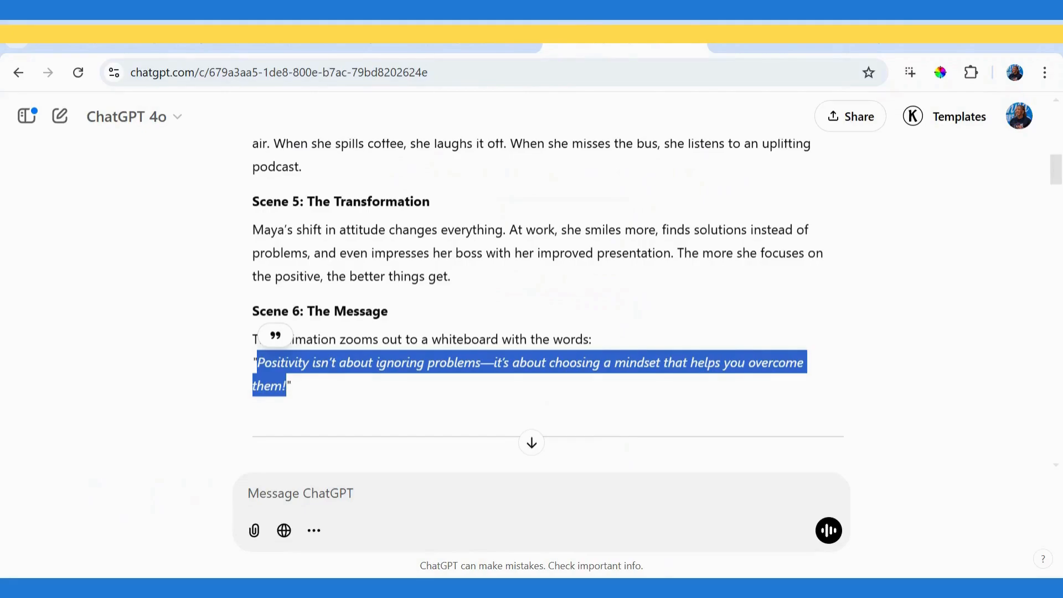
pyautogui.click(760, 44)
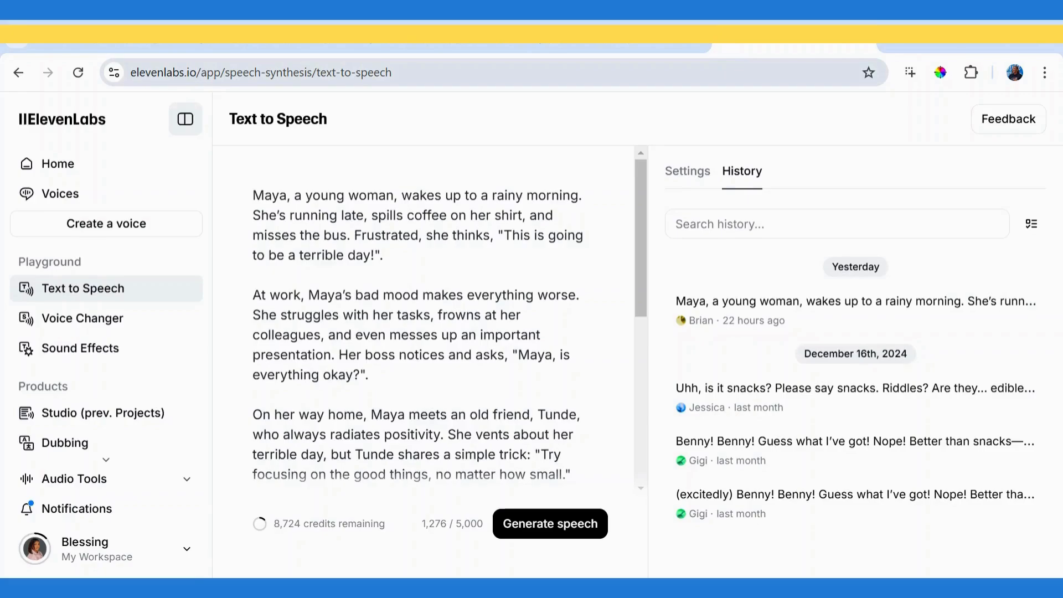
pyautogui.hotkey('ctrl', 'a')
pyautogui.press('BackSpace')
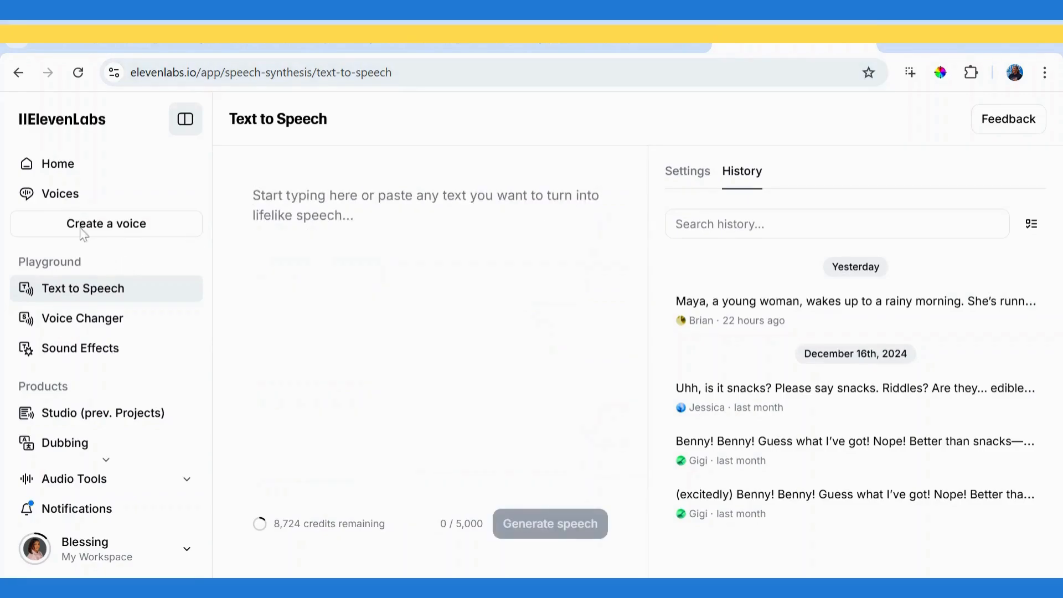
# - Reopen Text to Speech from the ElevenLabs home page and paste in the complete Maya story narration
pyautogui.click(54, 166)
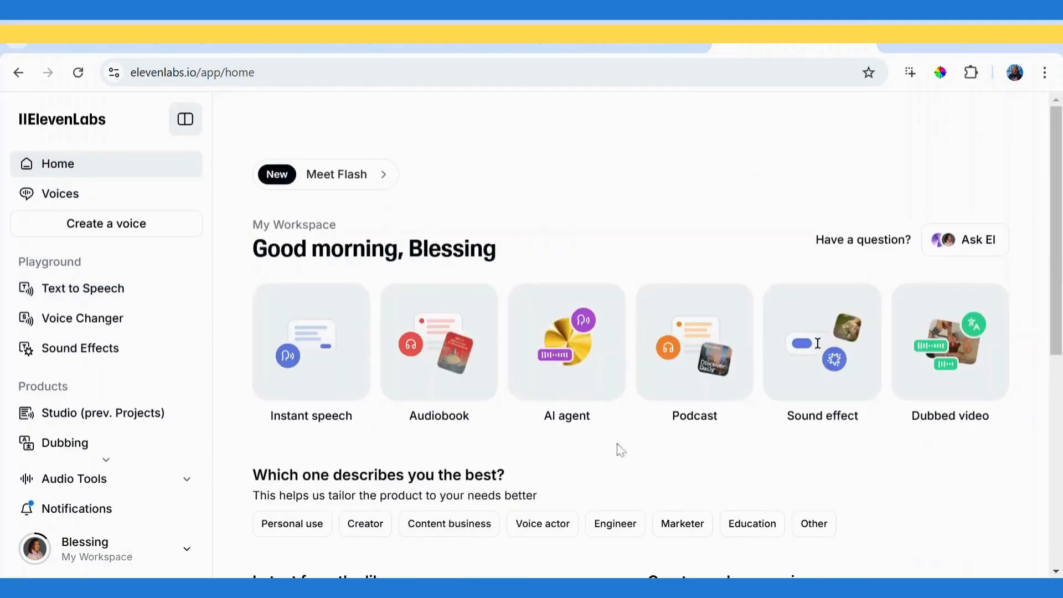
pyautogui.click(61, 288)
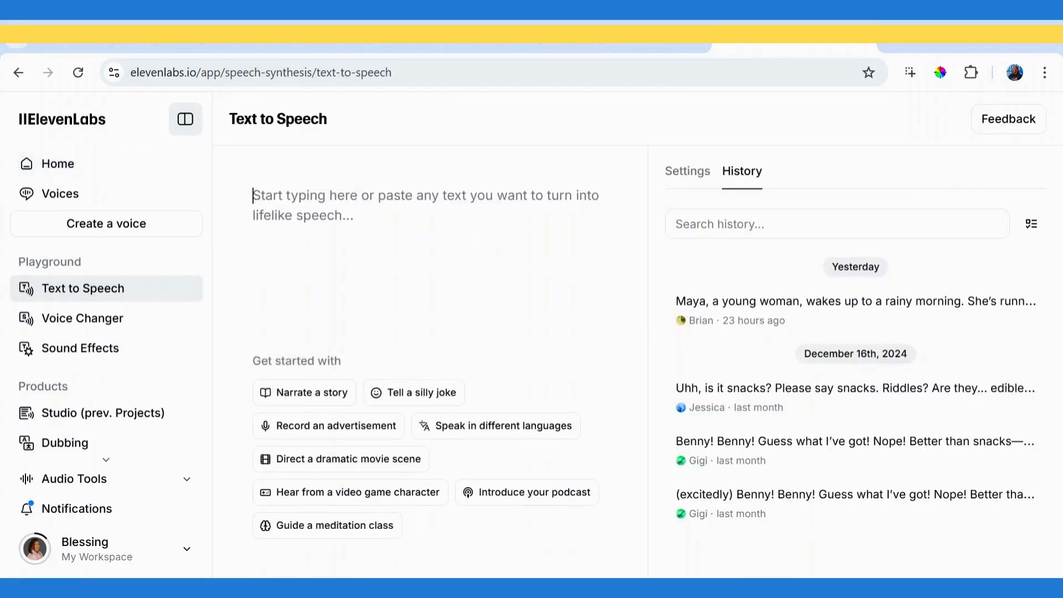
pyautogui.hotkey('ctrl', 'v')
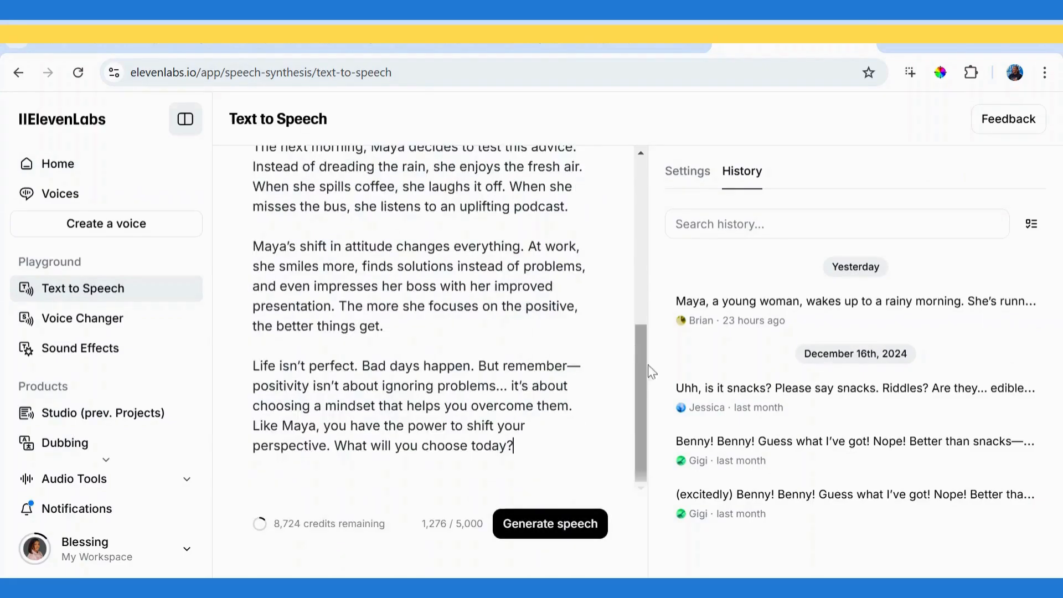
pyautogui.moveTo(648, 364); pyautogui.dragTo(645, 408)
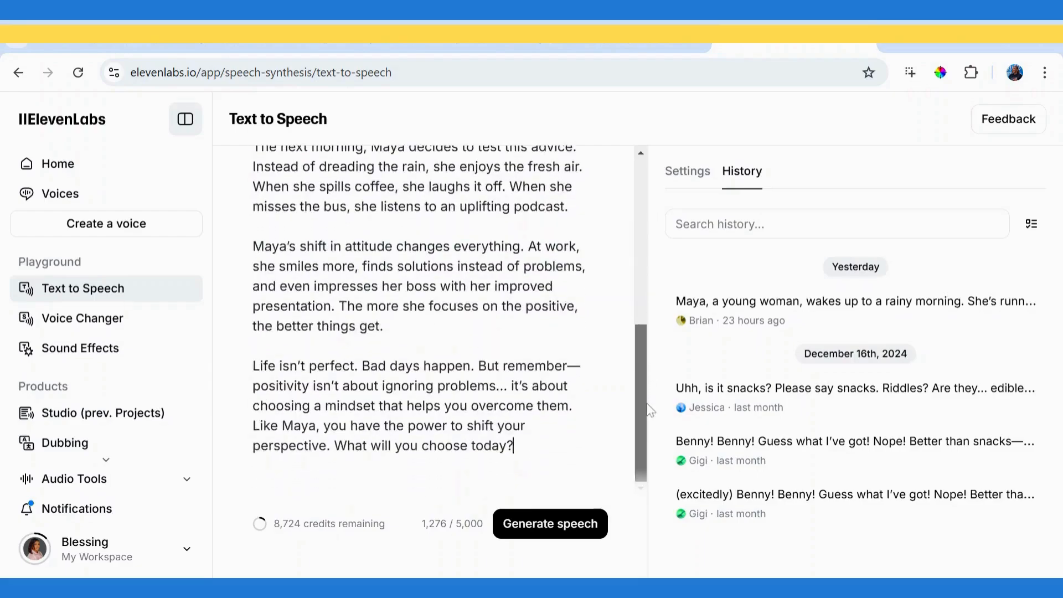
# - Open the voice selection in the speech settings and browse all the available voices
pyautogui.click(689, 171)
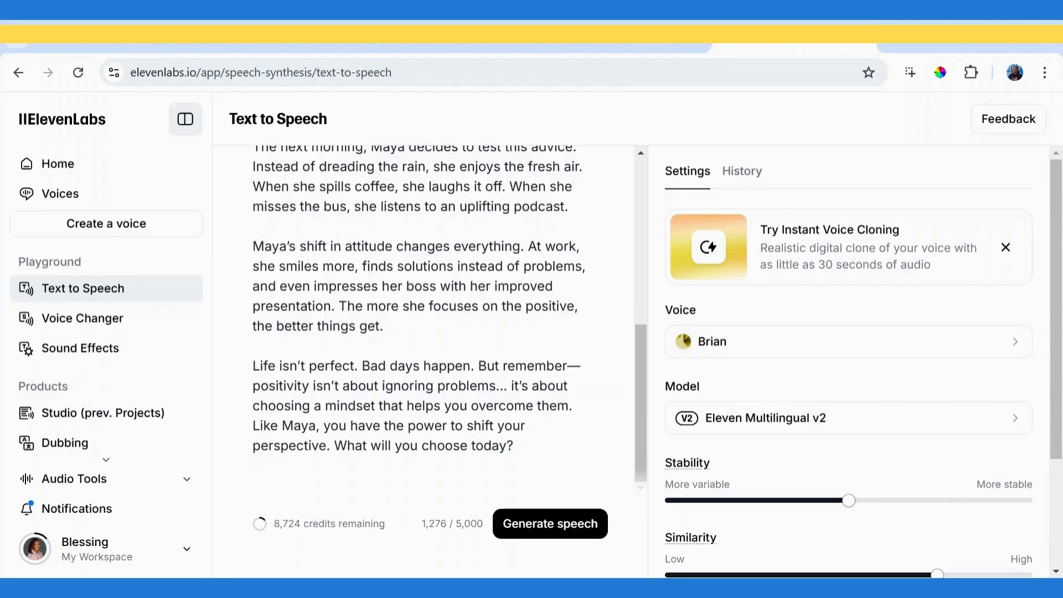
pyautogui.click(1016, 347)
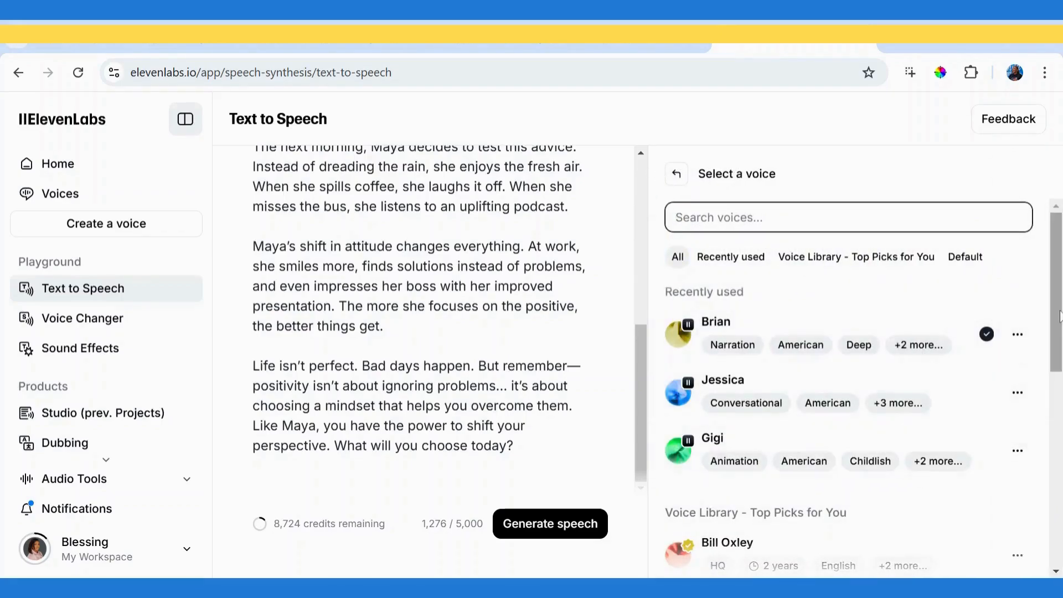
pyautogui.moveTo(1056, 316); pyautogui.dragTo(1055, 508)
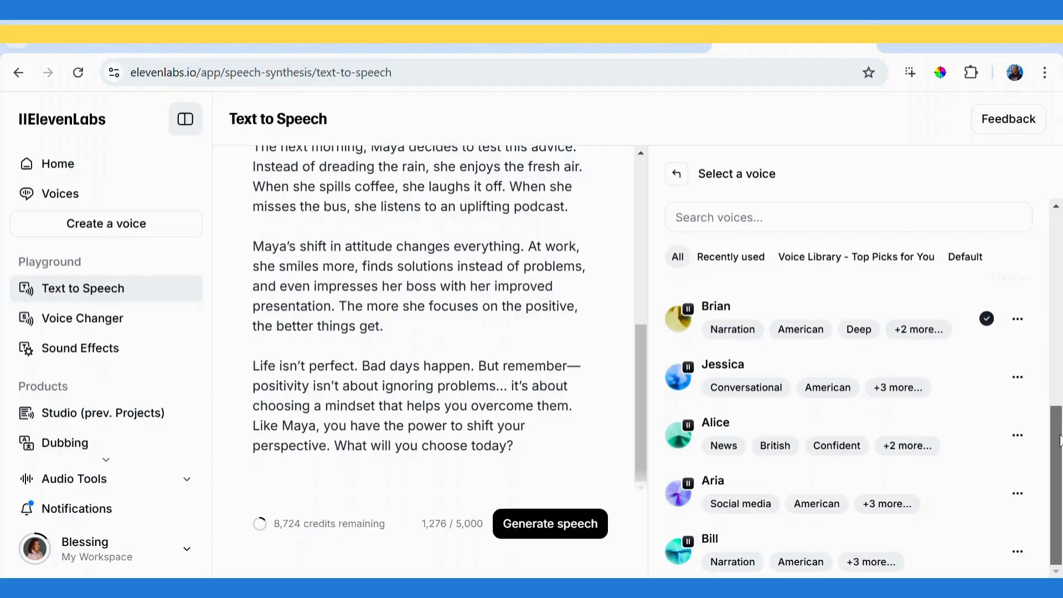
pyautogui.scroll(5, 849, 299)
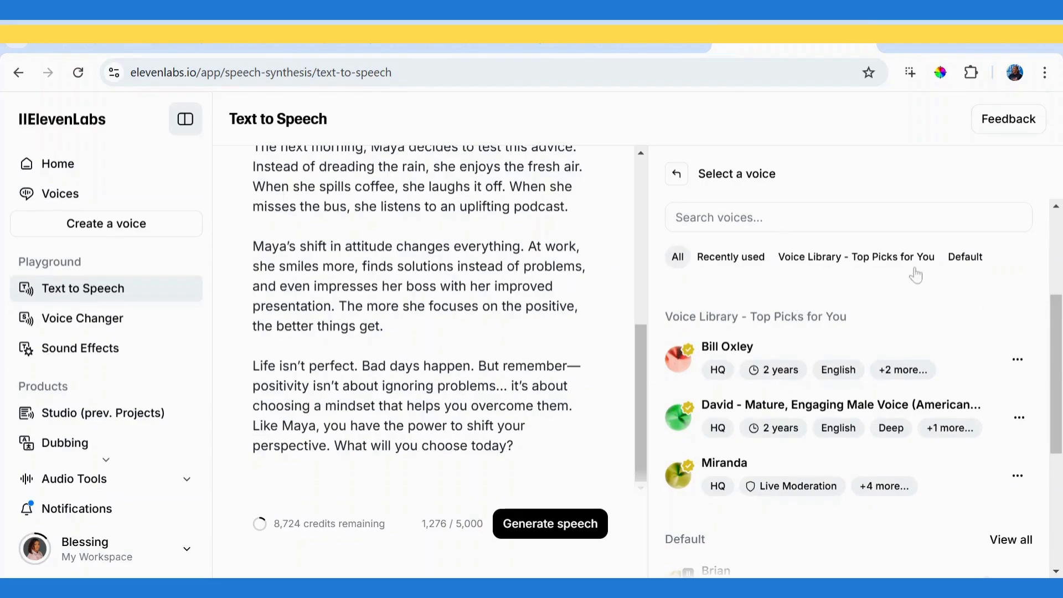
pyautogui.moveTo(1056, 326); pyautogui.dragTo(1056, 284)
pyautogui.click(848, 217)
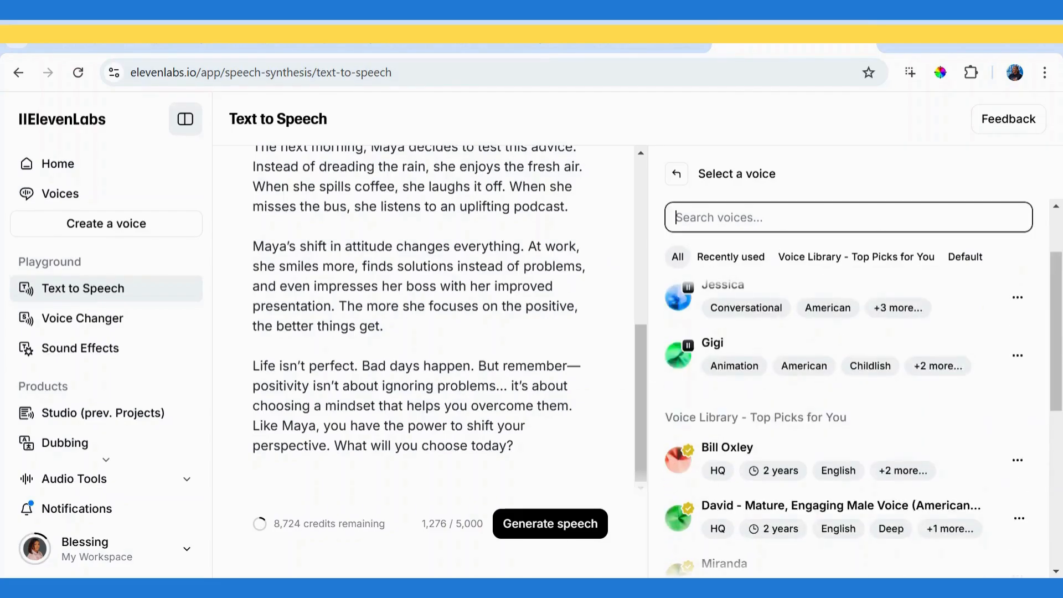
pyautogui.moveTo(1055, 326); pyautogui.dragTo(1055, 286)
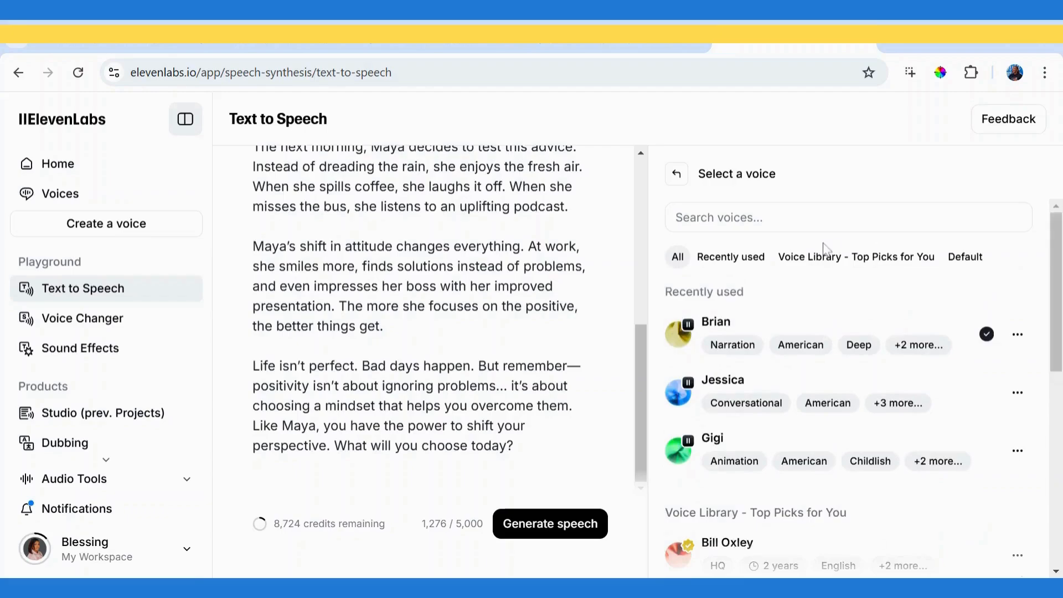
# - Compare the voices in the Voice Library top picks with those in the Default category
pyautogui.click(818, 265)
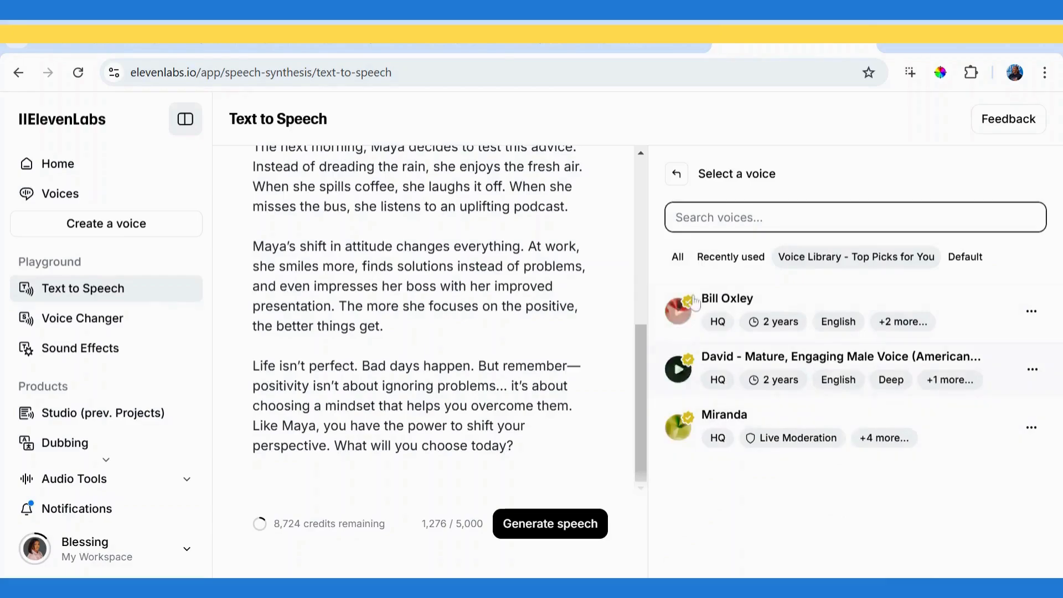
pyautogui.click(965, 259)
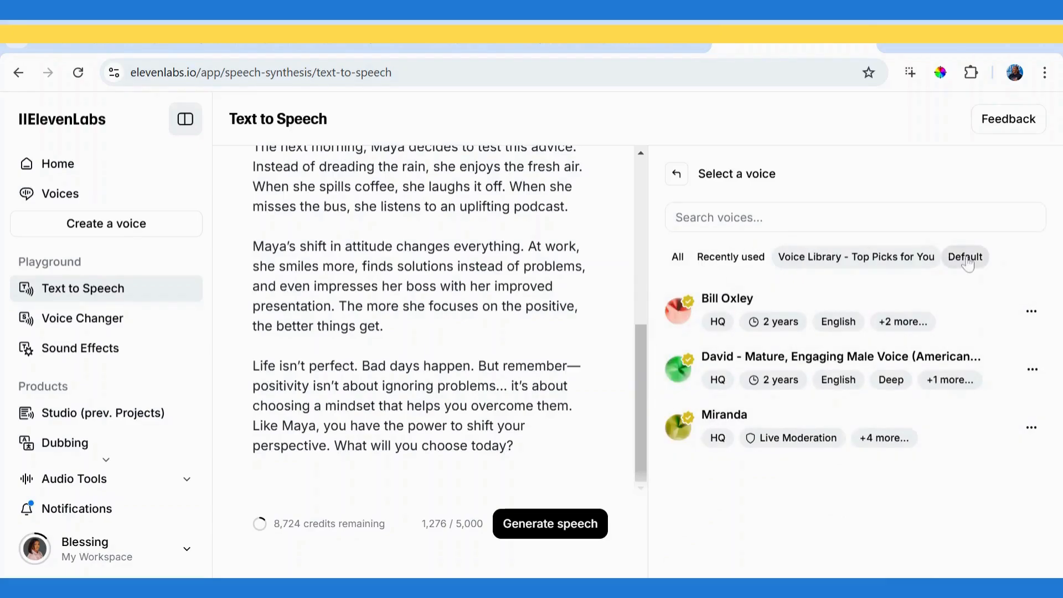
pyautogui.click(966, 262)
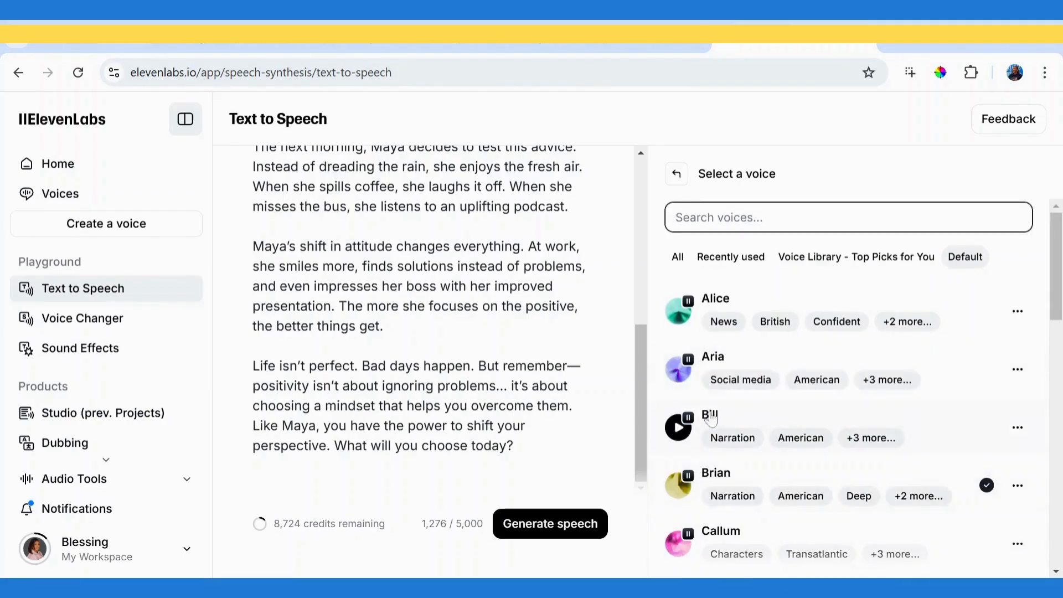
# - Preview the Alice voice and check the speech history for the narration generated with the Brian voice
pyautogui.click(677, 315)
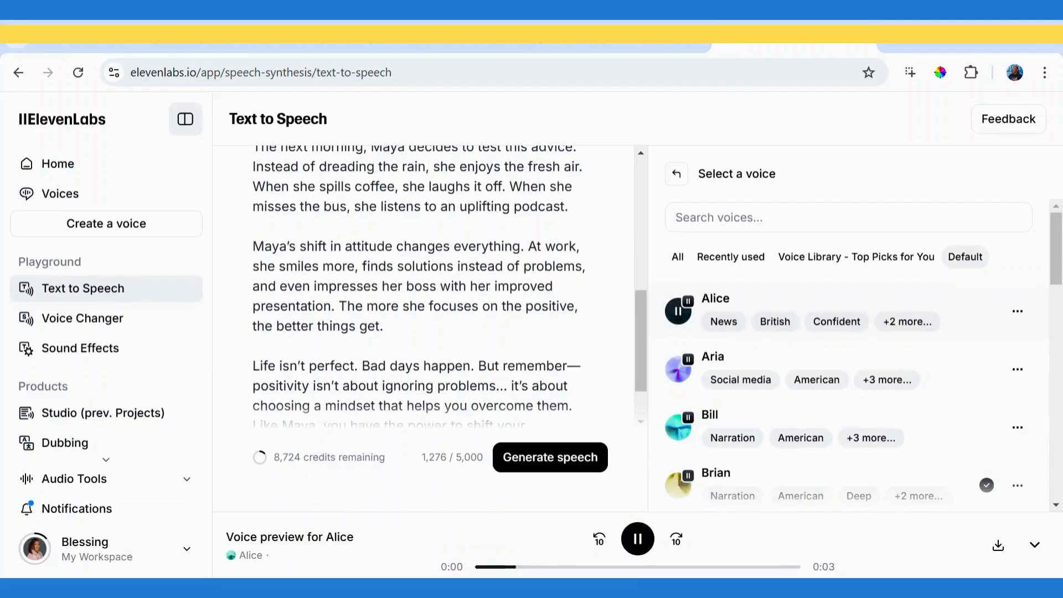
pyautogui.click(673, 313)
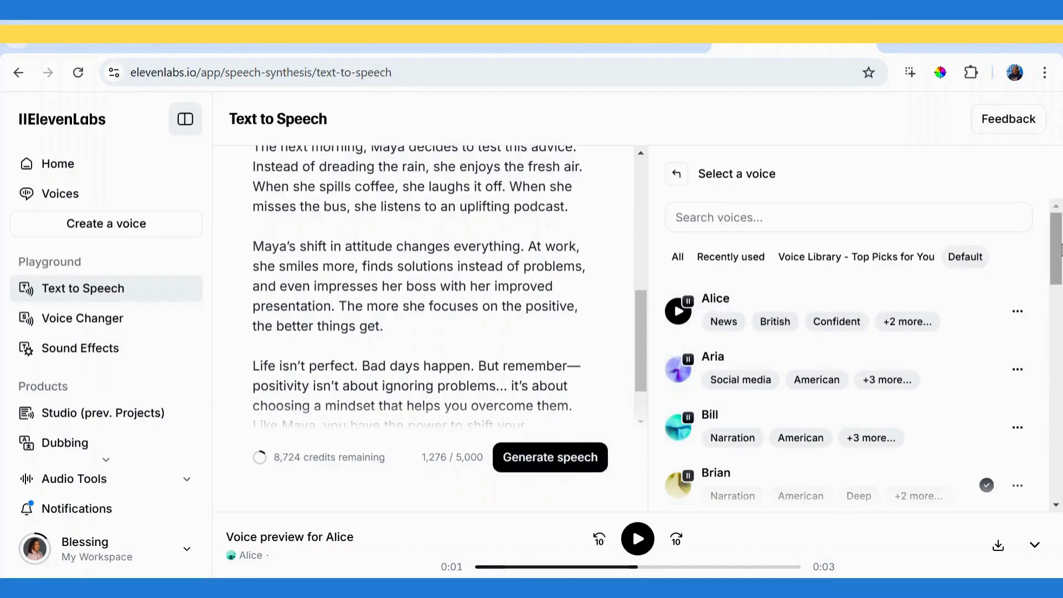
pyautogui.moveTo(1056, 222)
pyautogui.mouseDown()
pyautogui.moveTo(1056, 411)
pyautogui.moveTo(1056, 222)
pyautogui.mouseUp()
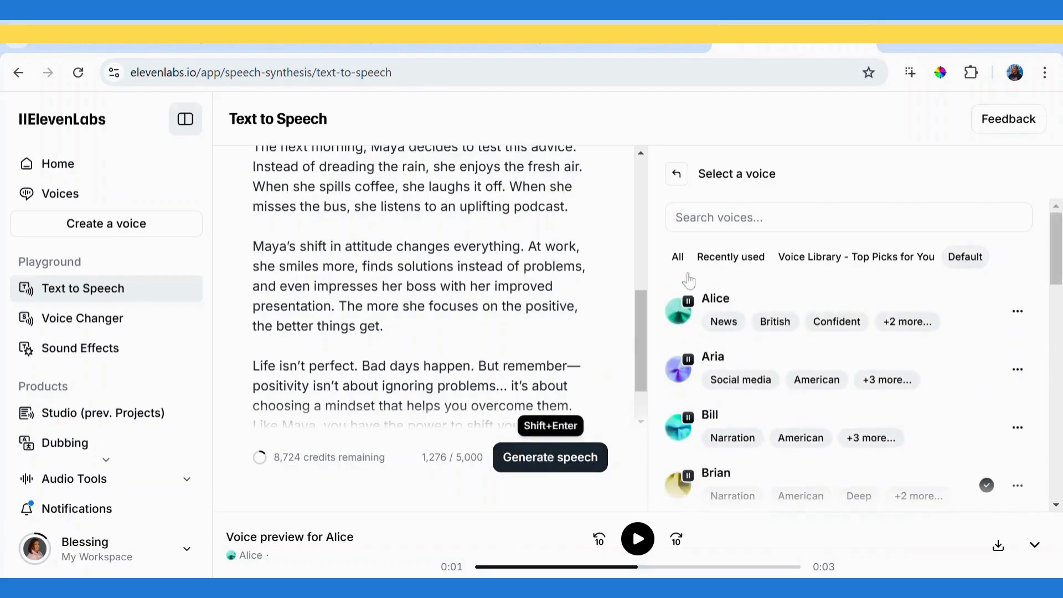
pyautogui.moveTo(1058, 273); pyautogui.dragTo(1058, 275)
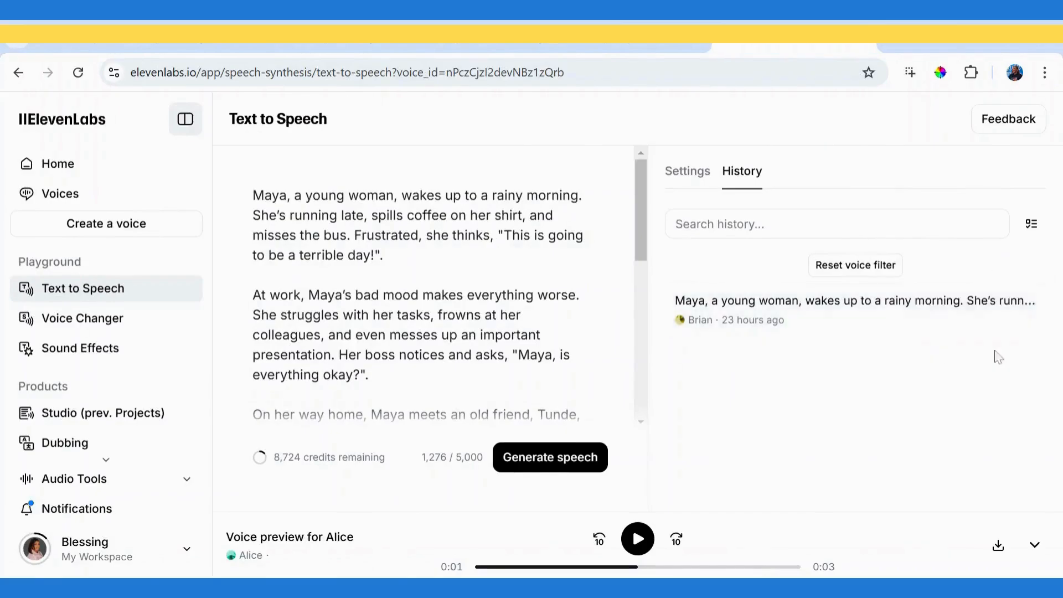
pyautogui.moveTo(757, 331)
# - Switch back to Canva and look through the uploaded audio files for the ElevenLabs narration
pyautogui.click(83, 43)
pyautogui.click(30, 388)
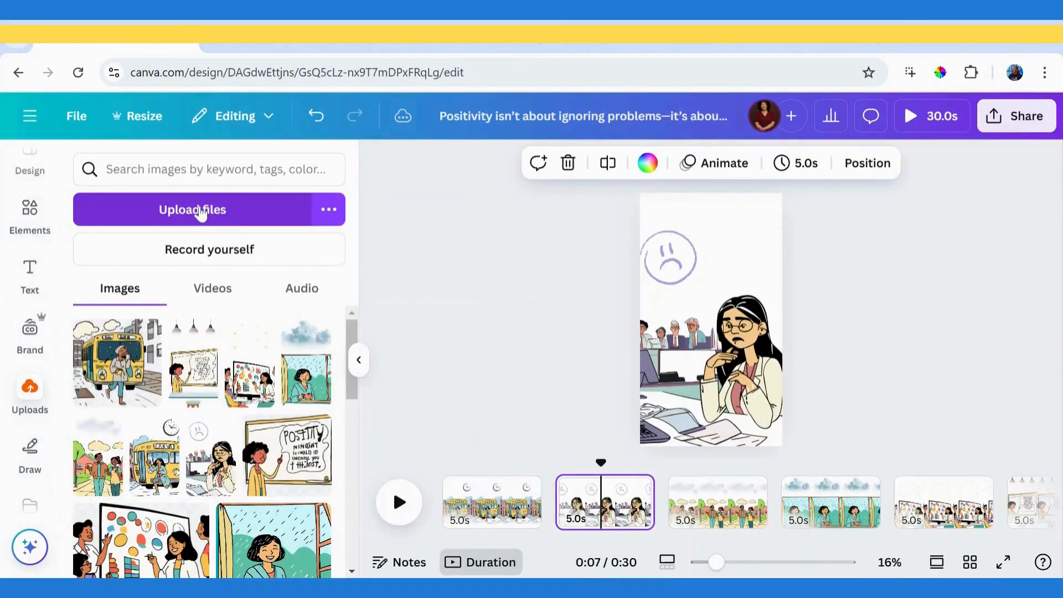
pyautogui.click(303, 290)
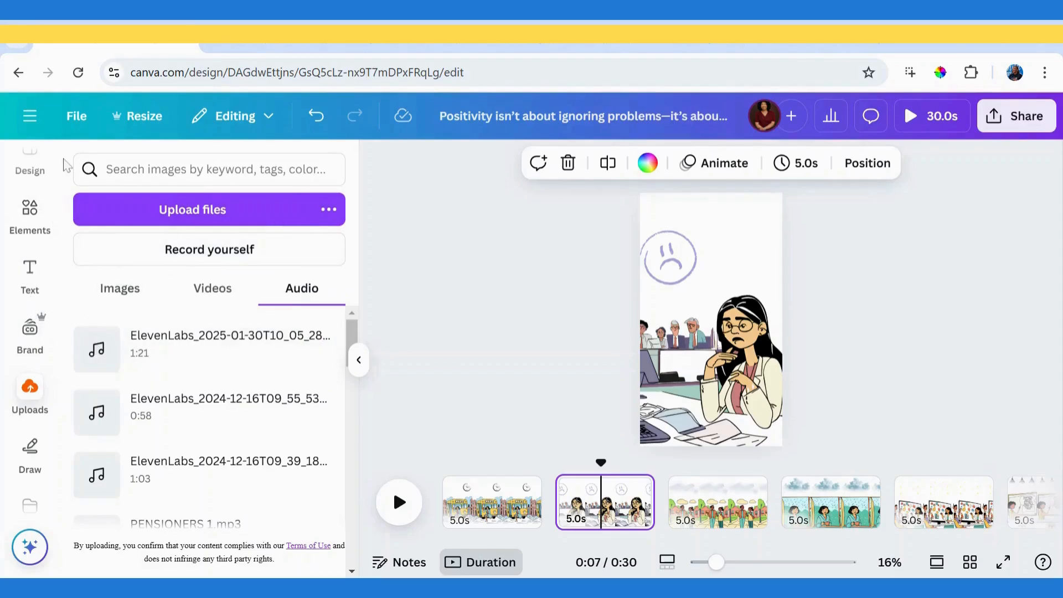
pyautogui.click(407, 382)
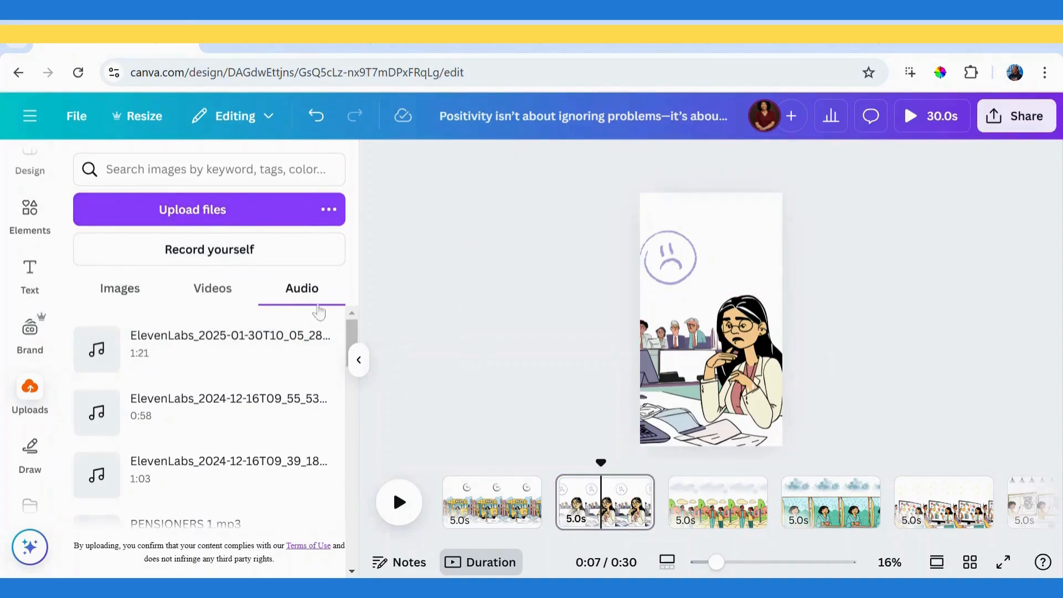
pyautogui.click(358, 360)
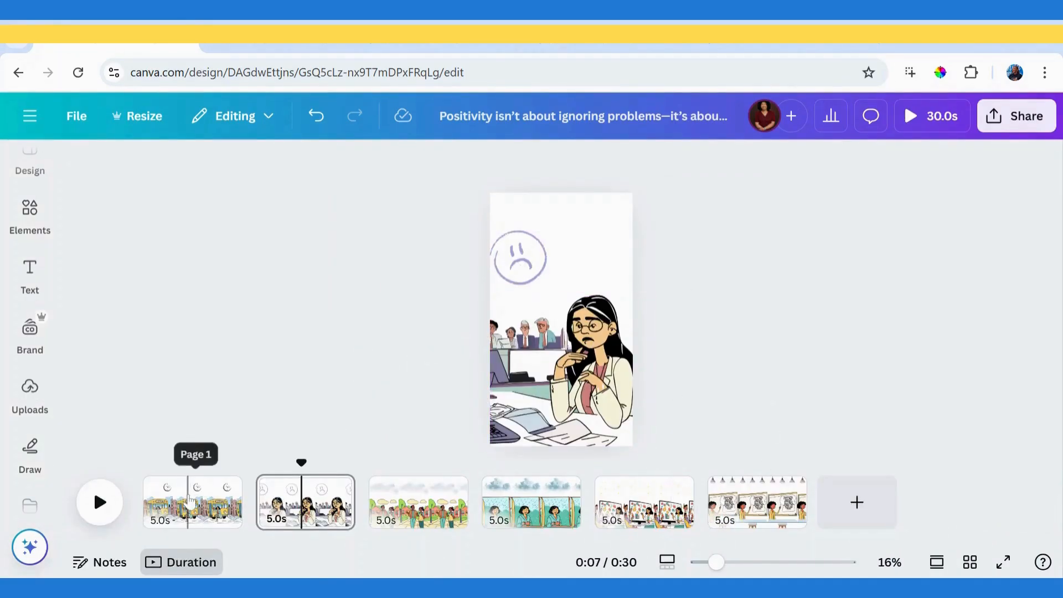
# - Delete all the elements from page 1, leaving the page blank
pyautogui.click(187, 501)
pyautogui.moveTo(457, 227); pyautogui.dragTo(655, 399)
pyautogui.press('Delete')
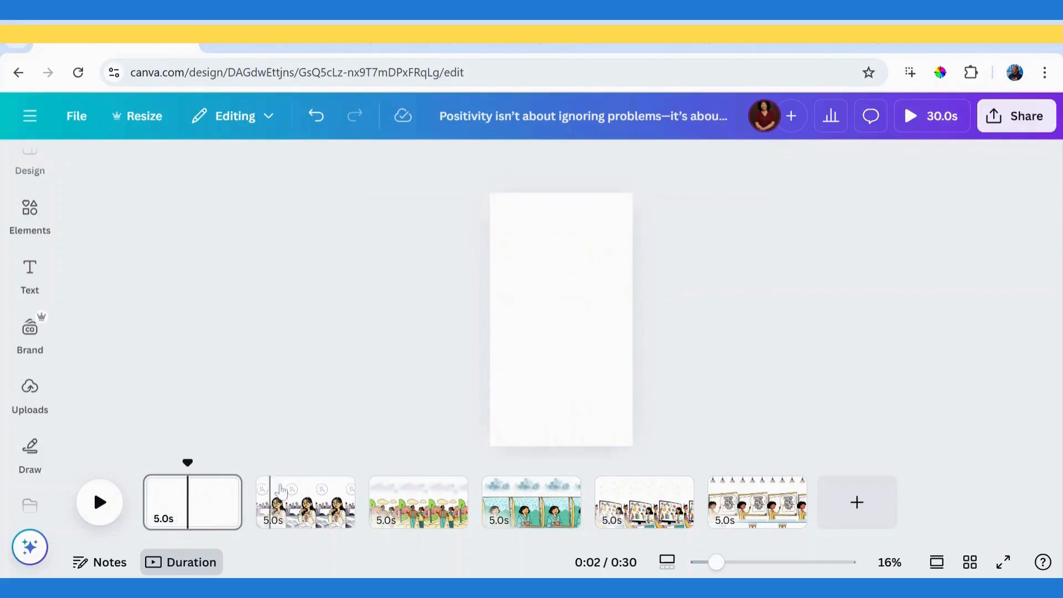
# - Add the uploaded image of the woman running past the yellow bus to page 1 and enlarge it to fill the page
pyautogui.click(25, 420)
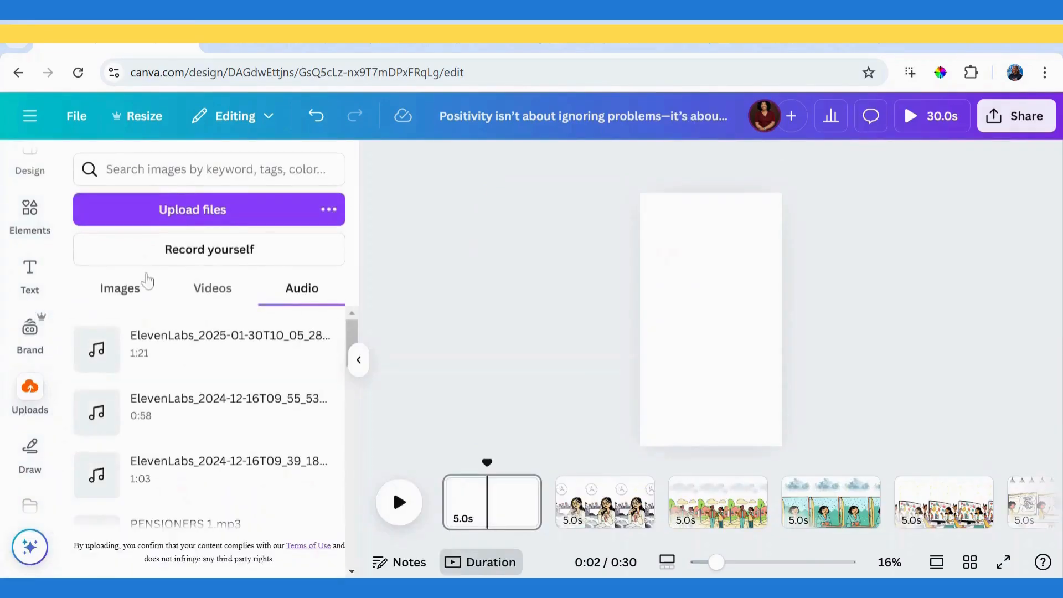
pyautogui.click(124, 299)
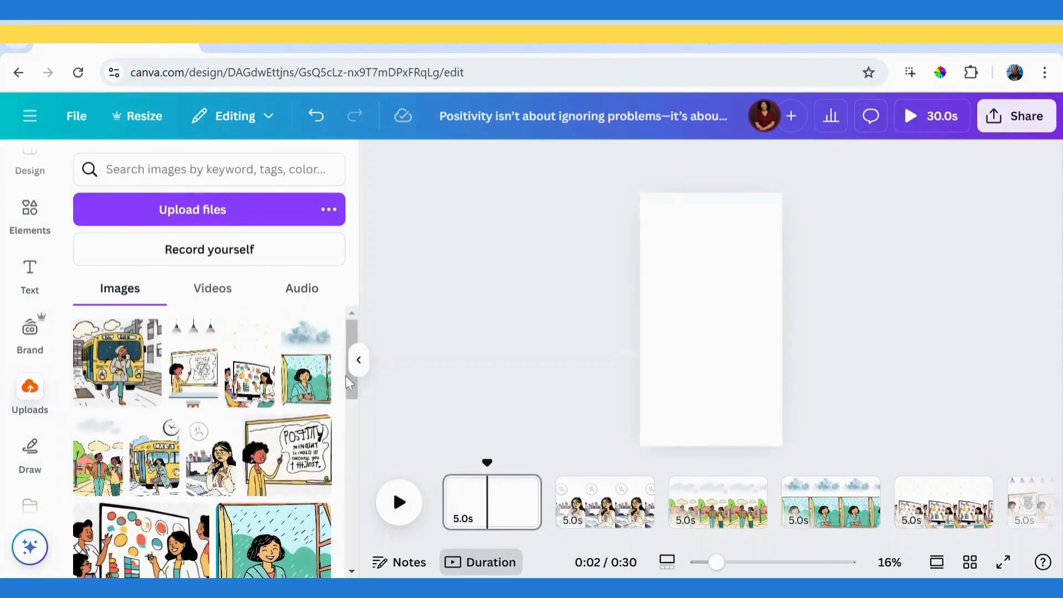
pyautogui.scroll(-3, 359, 435)
pyautogui.moveTo(355, 443); pyautogui.dragTo(358, 375)
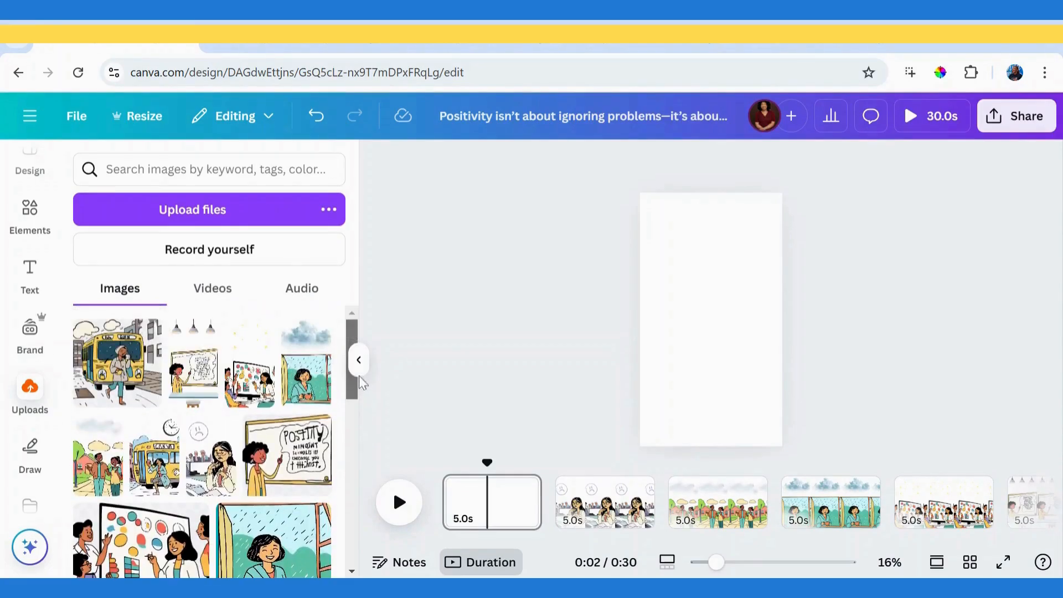
pyautogui.click(157, 453)
pyautogui.moveTo(723, 315); pyautogui.dragTo(703, 279)
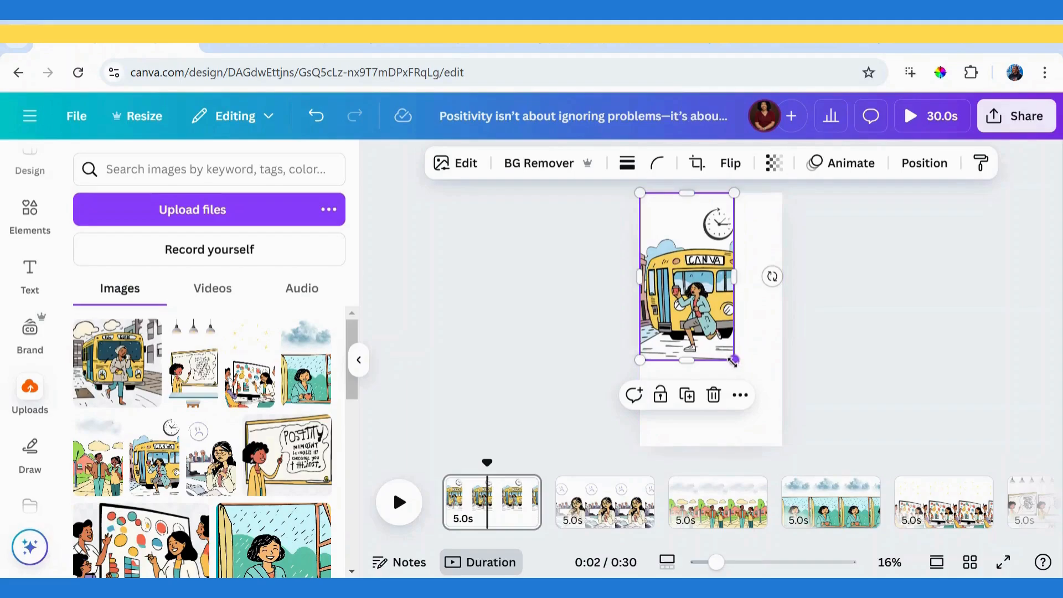
pyautogui.moveTo(734, 361); pyautogui.dragTo(785, 442)
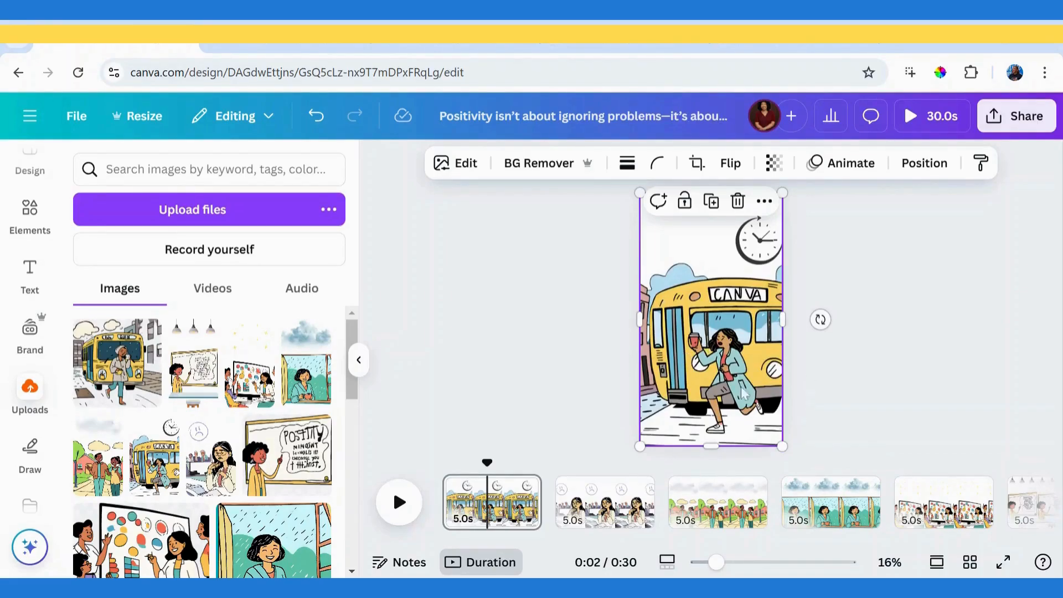
# - Delete the sad face and the worried office woman graphics from page 2, leaving the page blank
pyautogui.scroll(-2, 744, 349)
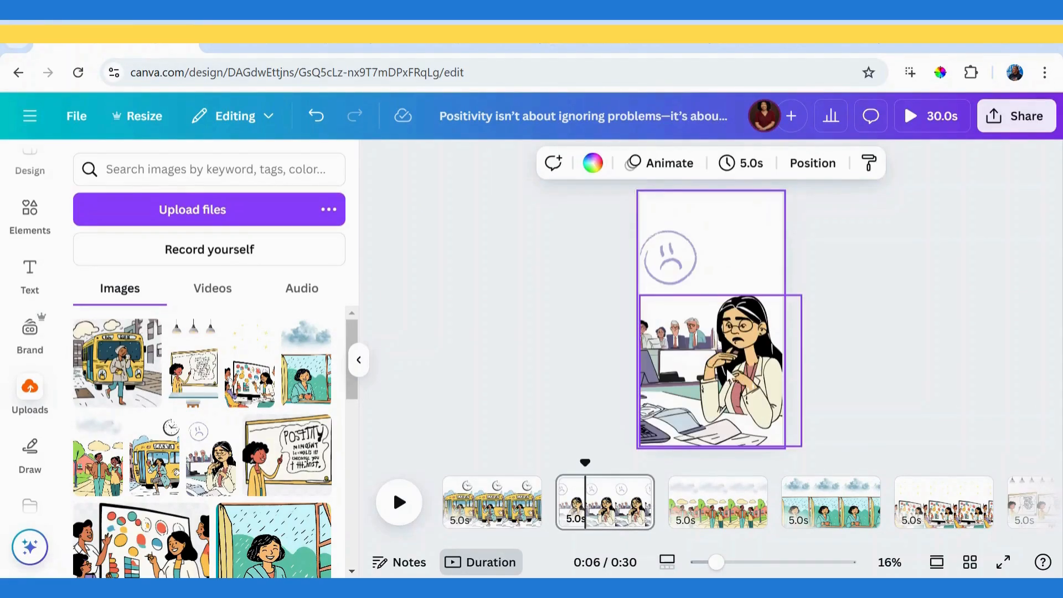
pyautogui.click(728, 376)
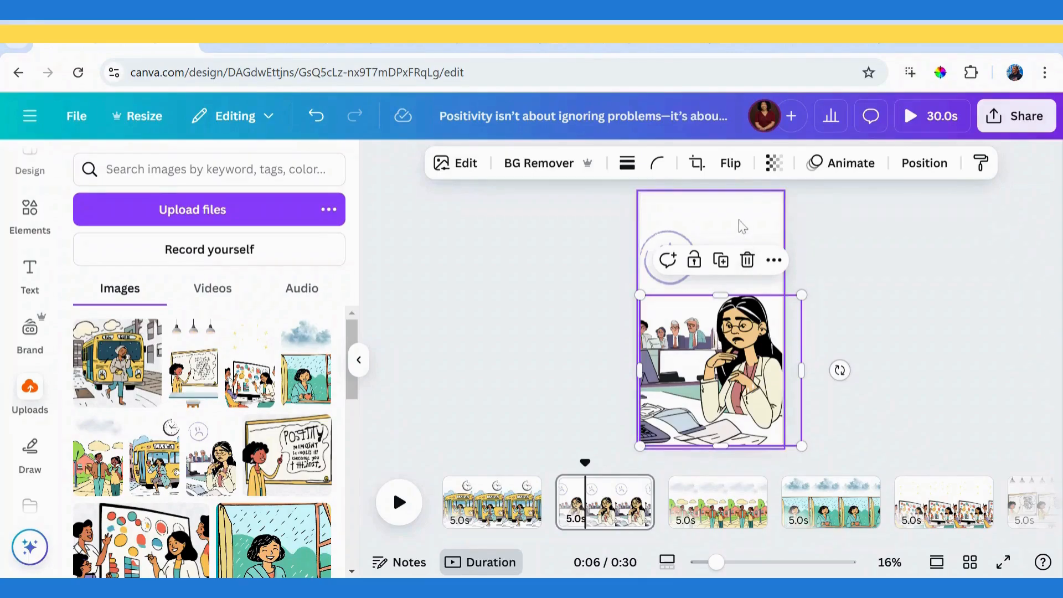
pyautogui.click(714, 226)
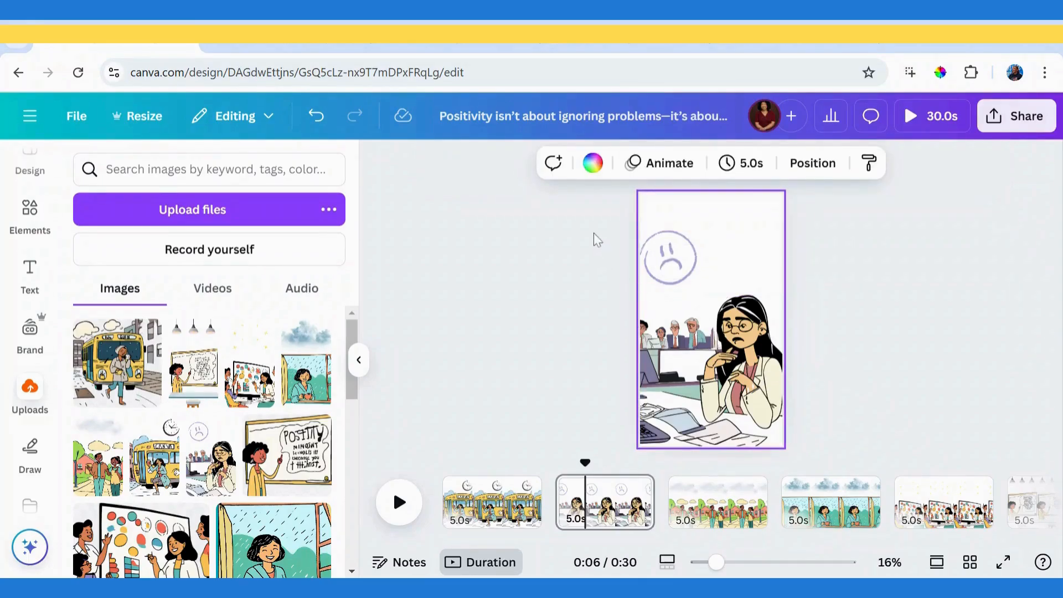
pyautogui.moveTo(625, 278); pyautogui.dragTo(719, 401)
pyautogui.press('Delete')
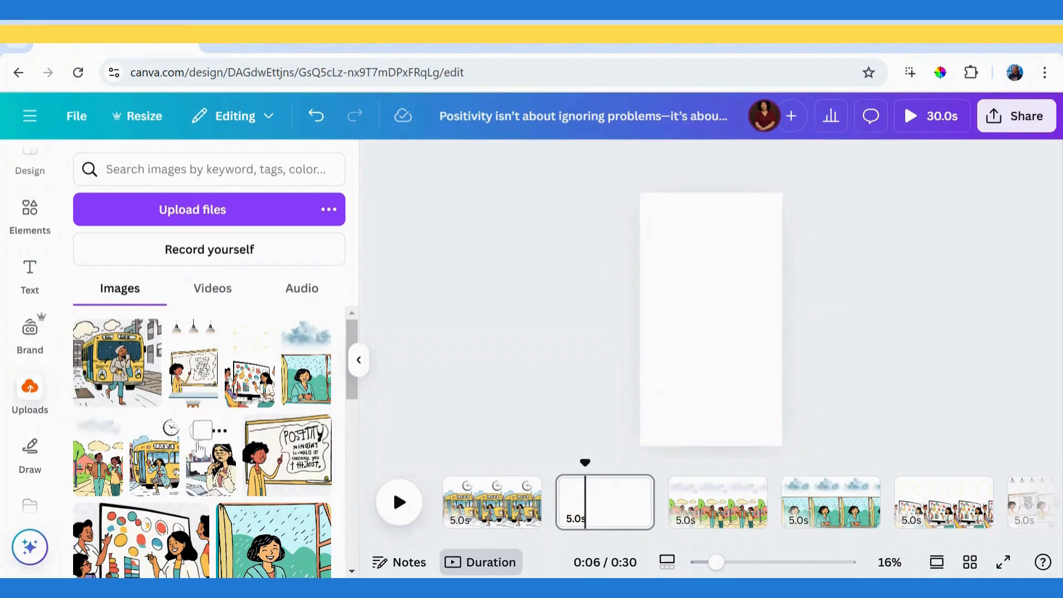
# - Add the uploaded image of the worried office woman with the sad face to page 2
pyautogui.click(200, 434)
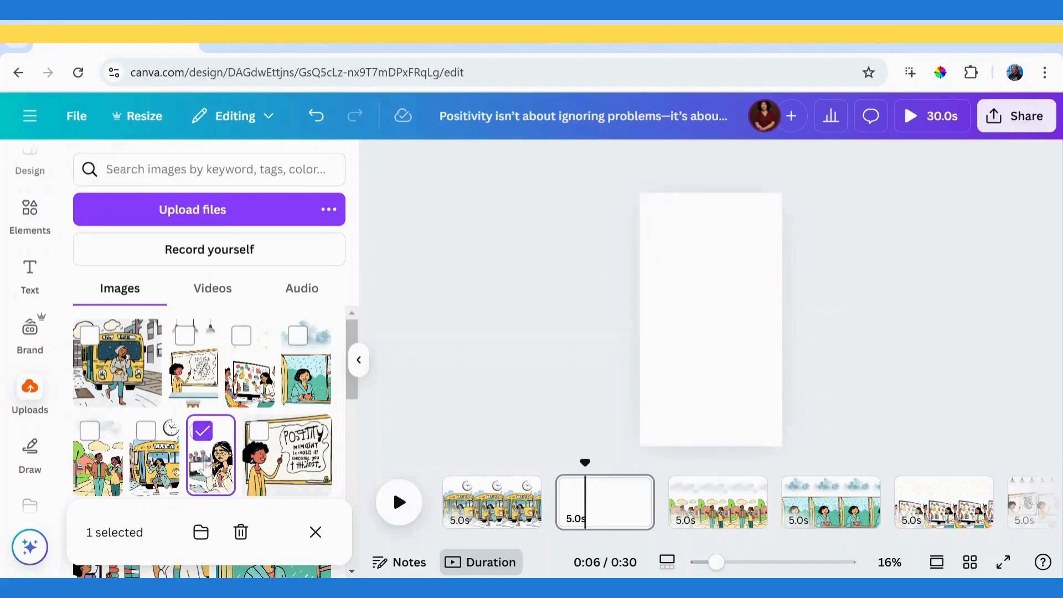
pyautogui.click(316, 532)
pyautogui.click(195, 477)
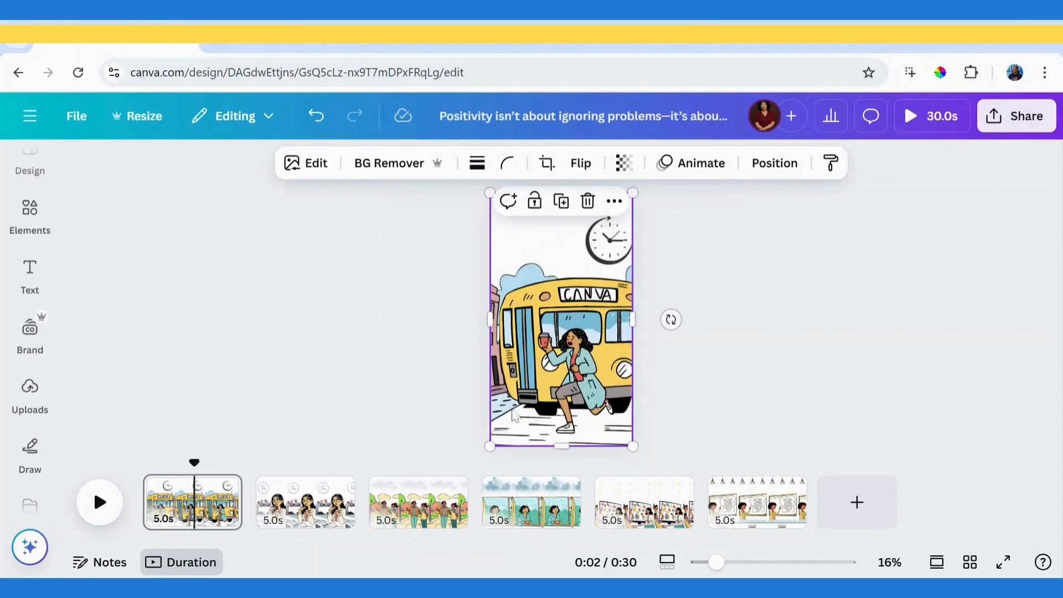
# - Search the Canva apps for "speed" and open the Speed Painter app
pyautogui.click(30, 271)
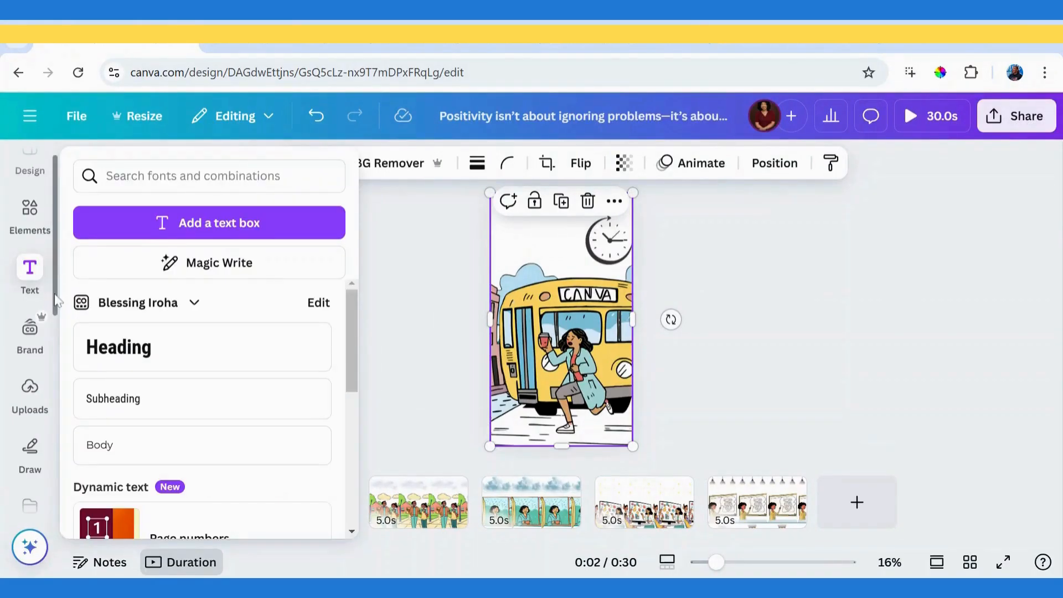
pyautogui.scroll(-5, 56, 303)
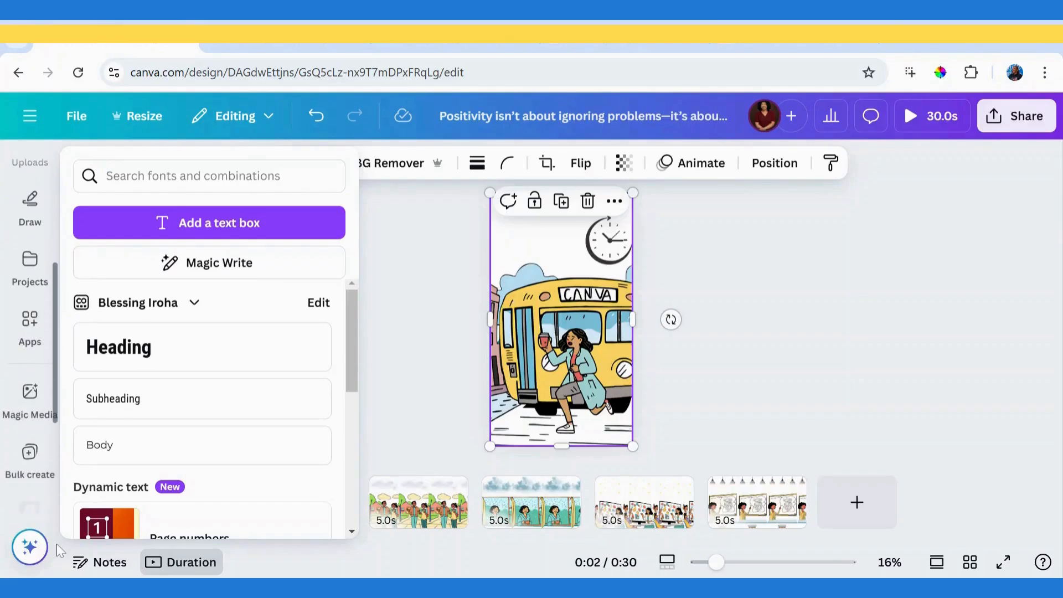
pyautogui.press('Escape')
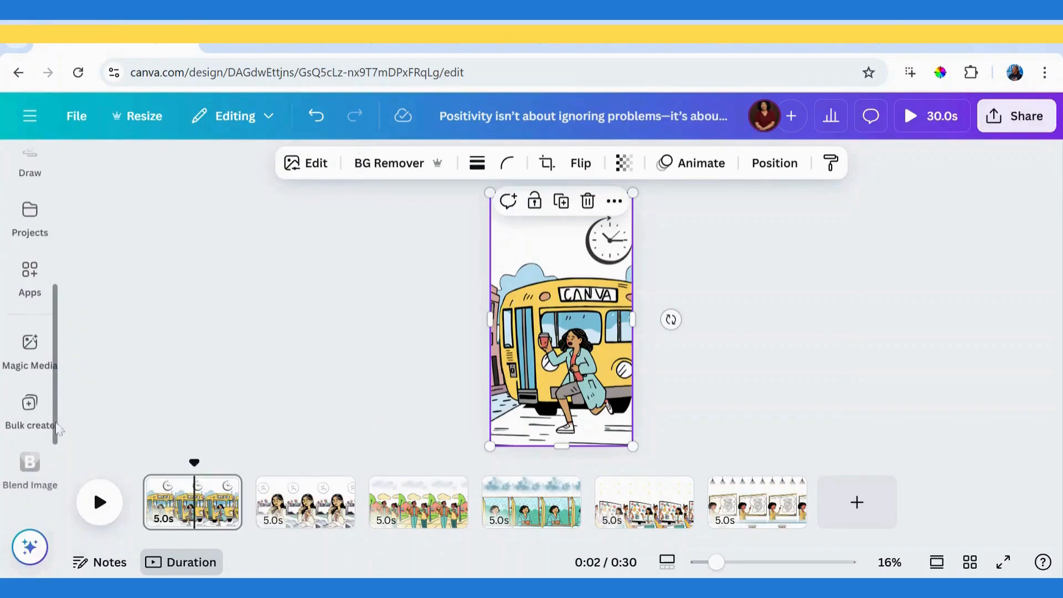
pyautogui.scroll(-2, 57, 474)
pyautogui.click(29, 289)
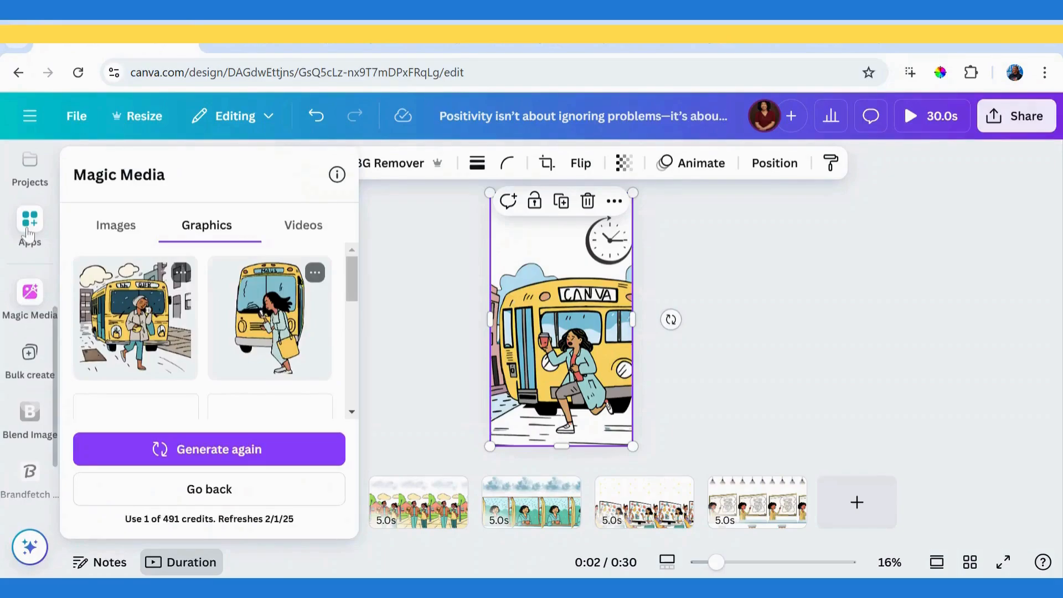
pyautogui.click(40, 275)
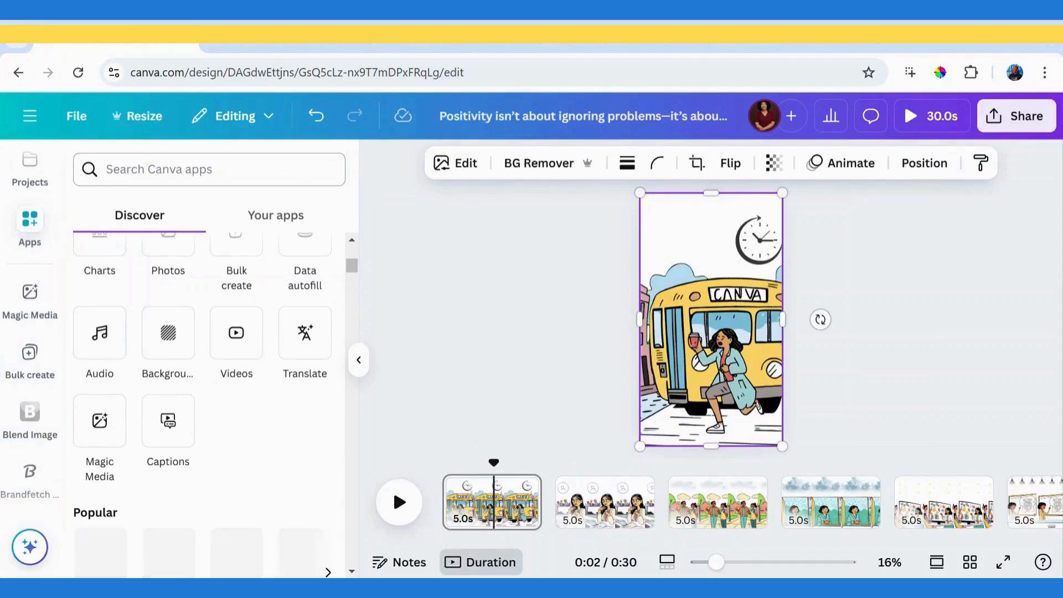
pyautogui.write('speed')
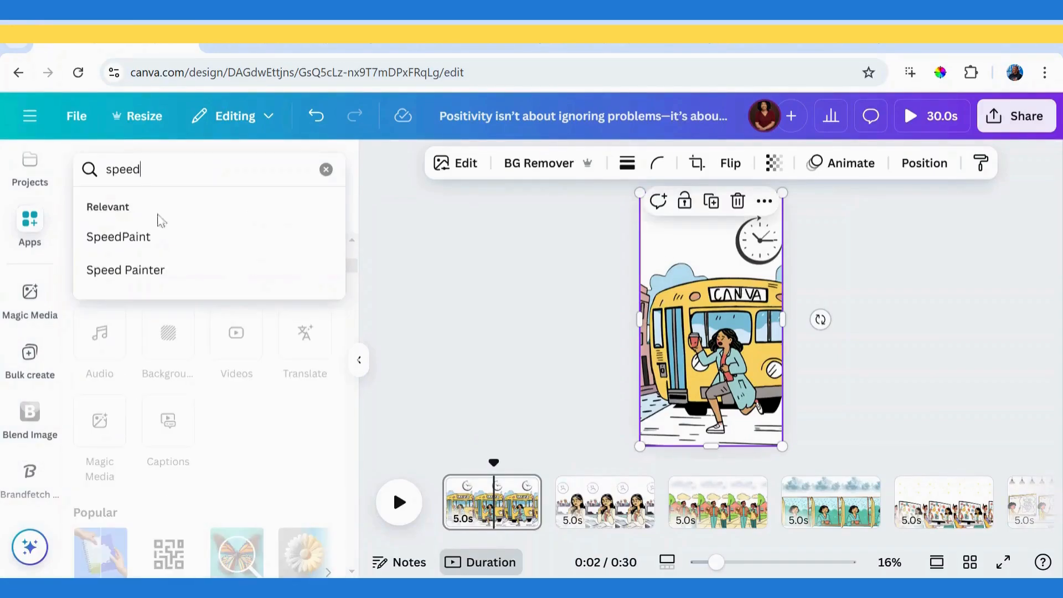
pyautogui.click(147, 275)
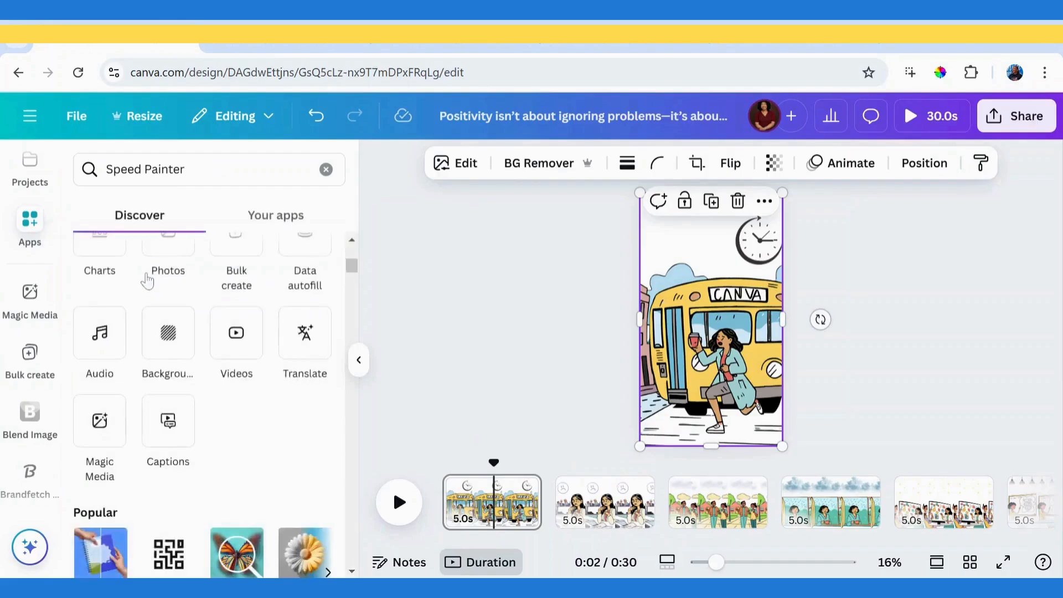
pyautogui.click(103, 231)
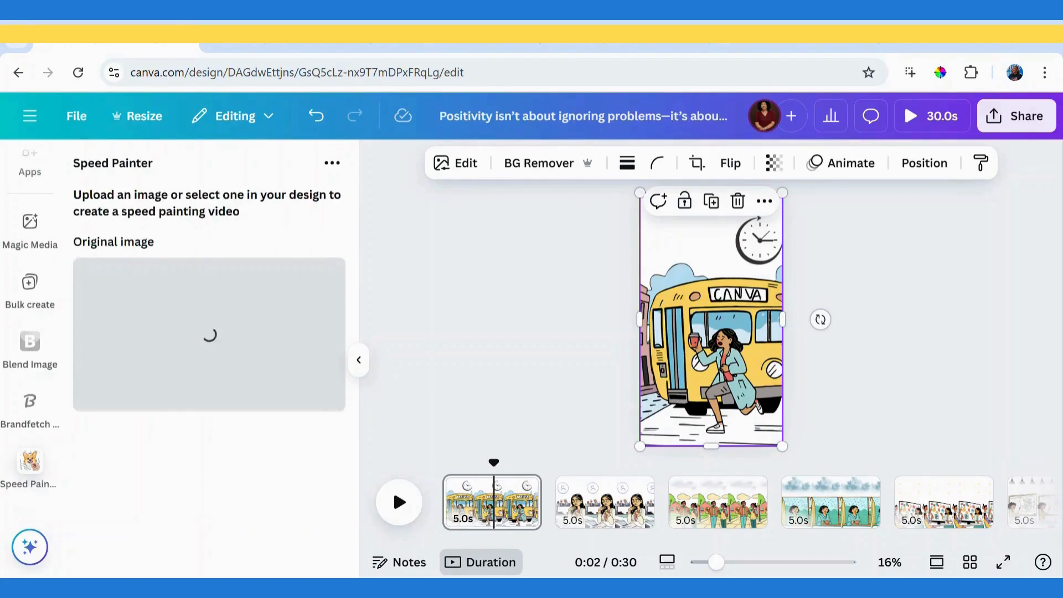
# - Generate a Speed Painter video from page 1's bus image with a 10s sketch duration and a 1s color fill duration
pyautogui.click(602, 275)
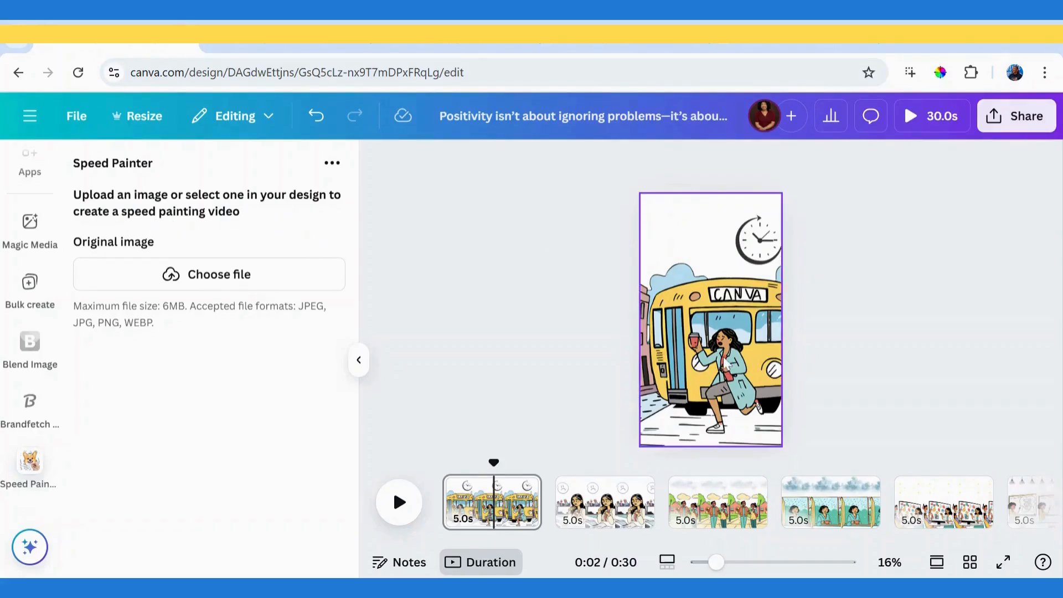
pyautogui.click(710, 332)
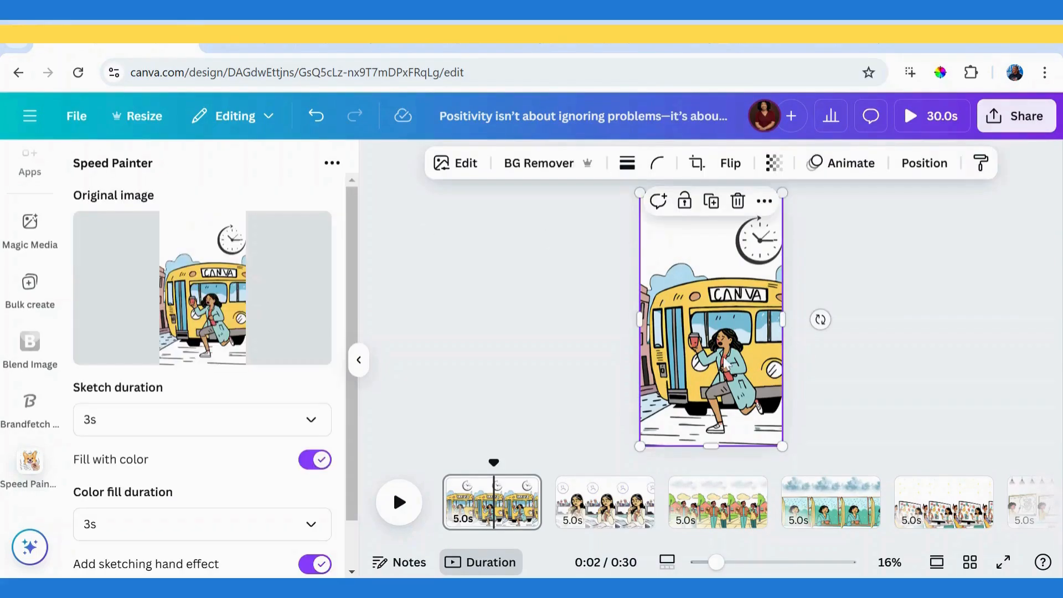
pyautogui.click(160, 428)
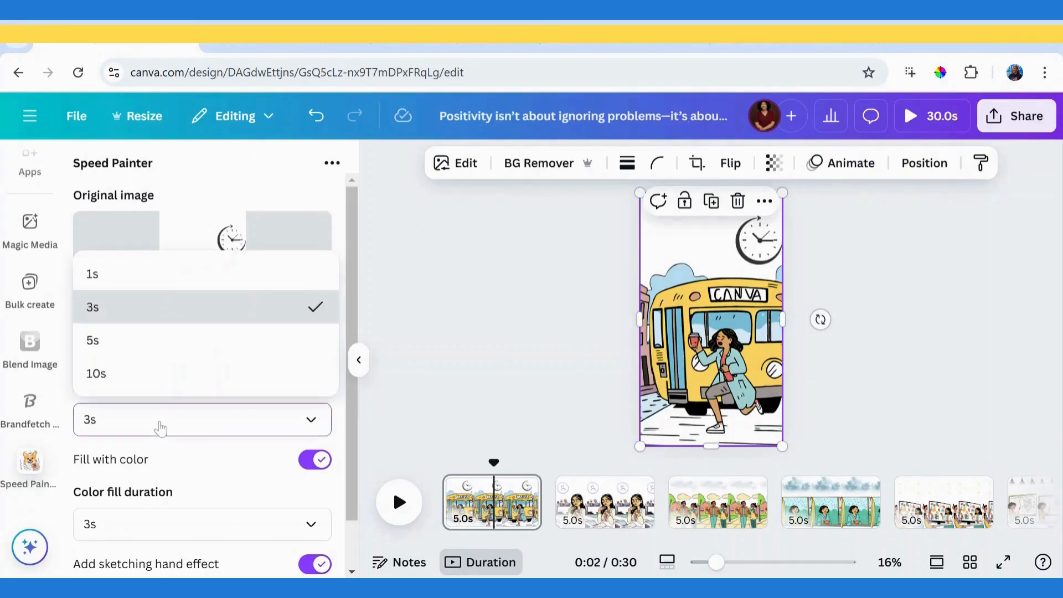
pyautogui.click(107, 386)
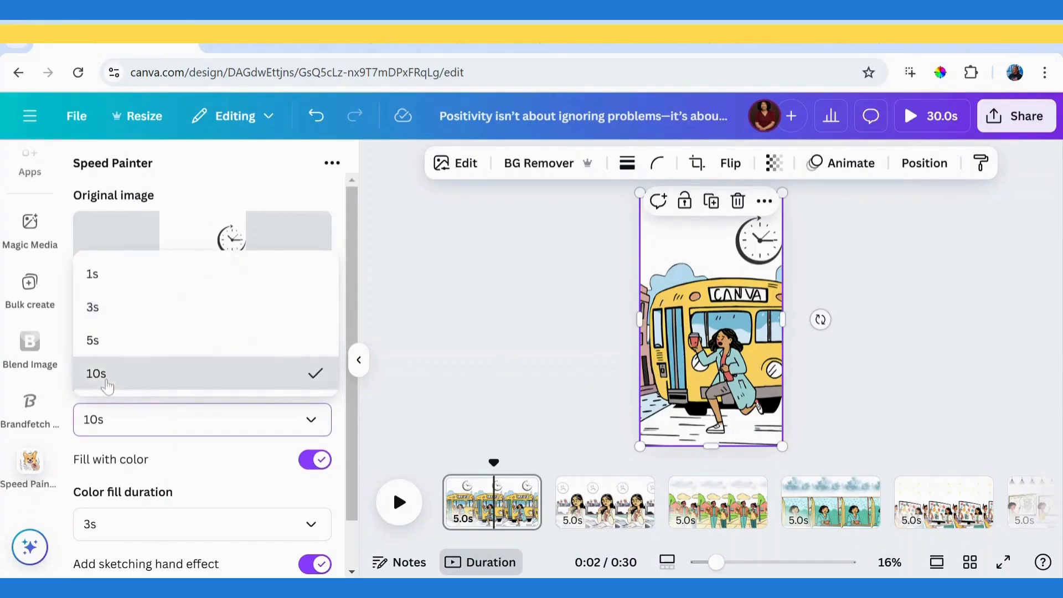
pyautogui.click(304, 526)
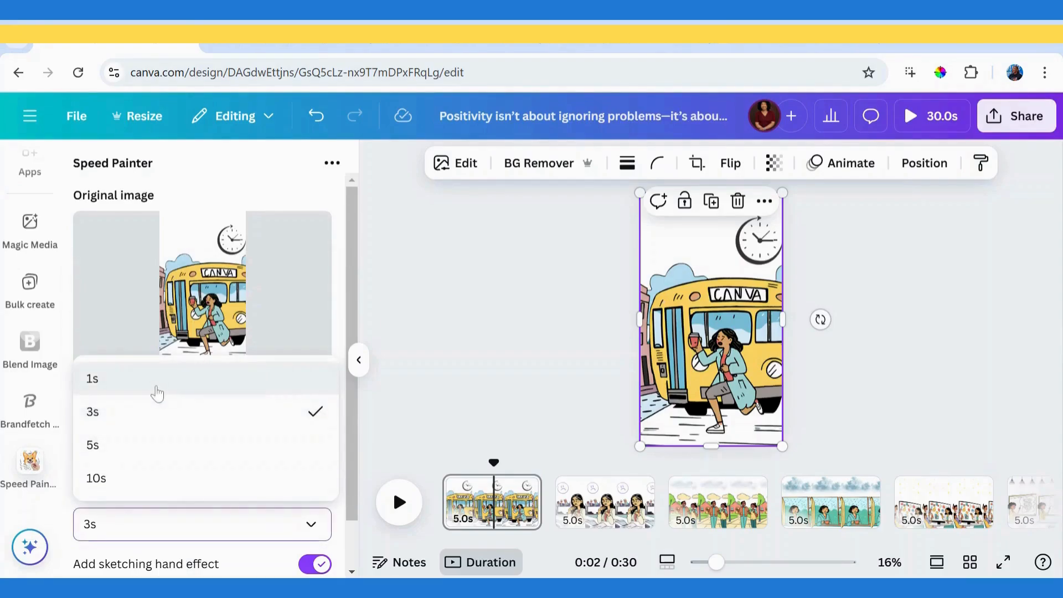
pyautogui.click(157, 393)
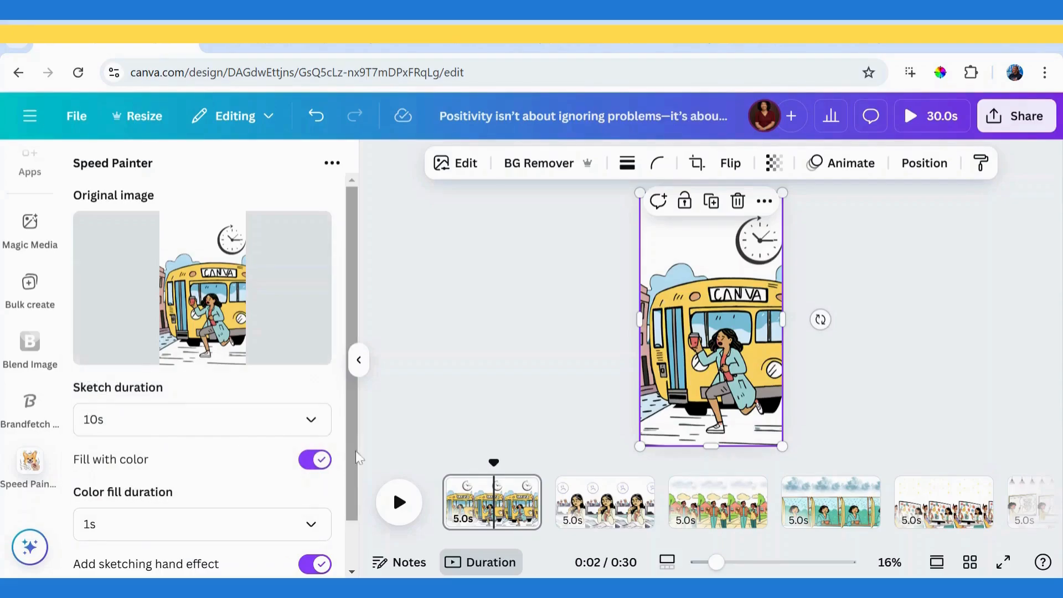
pyautogui.scroll(-2, 350, 462)
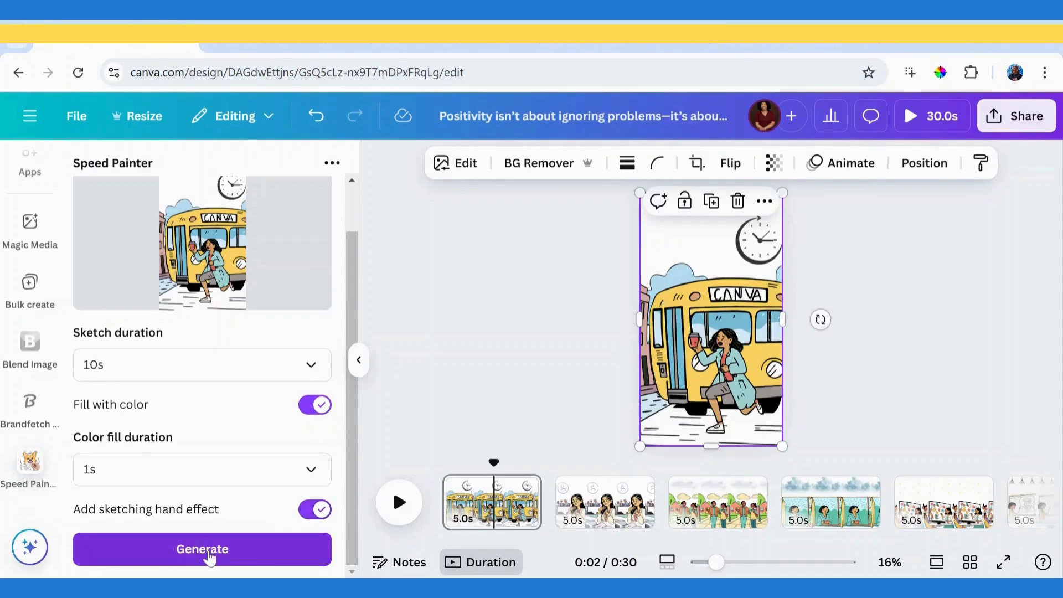
pyautogui.click(184, 554)
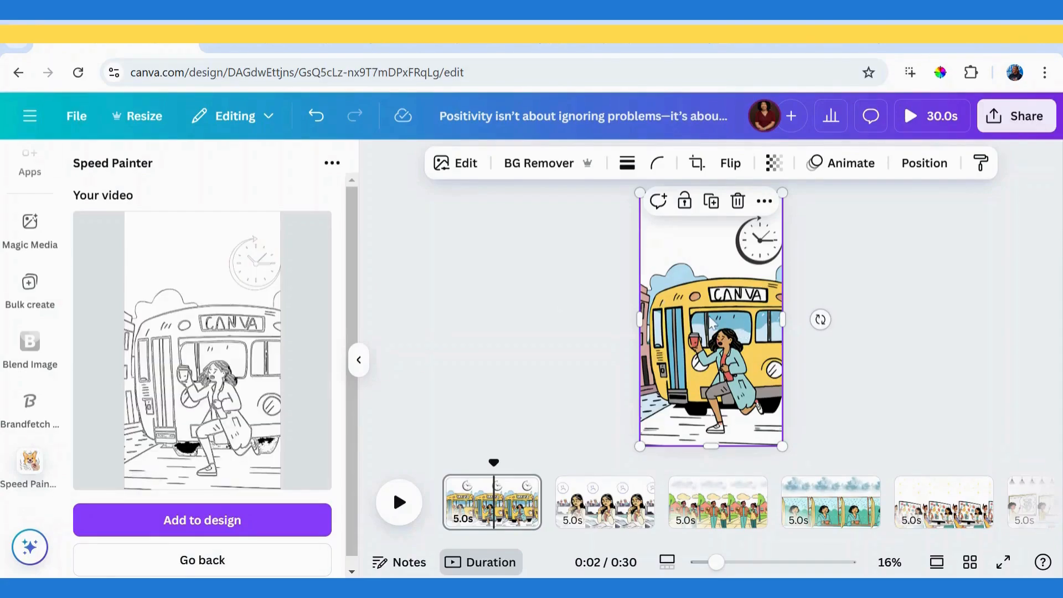
# - Replace the bus image on page 1 with the generated speed painting video, enlarge it to fill the page, and preview it
pyautogui.click(738, 202)
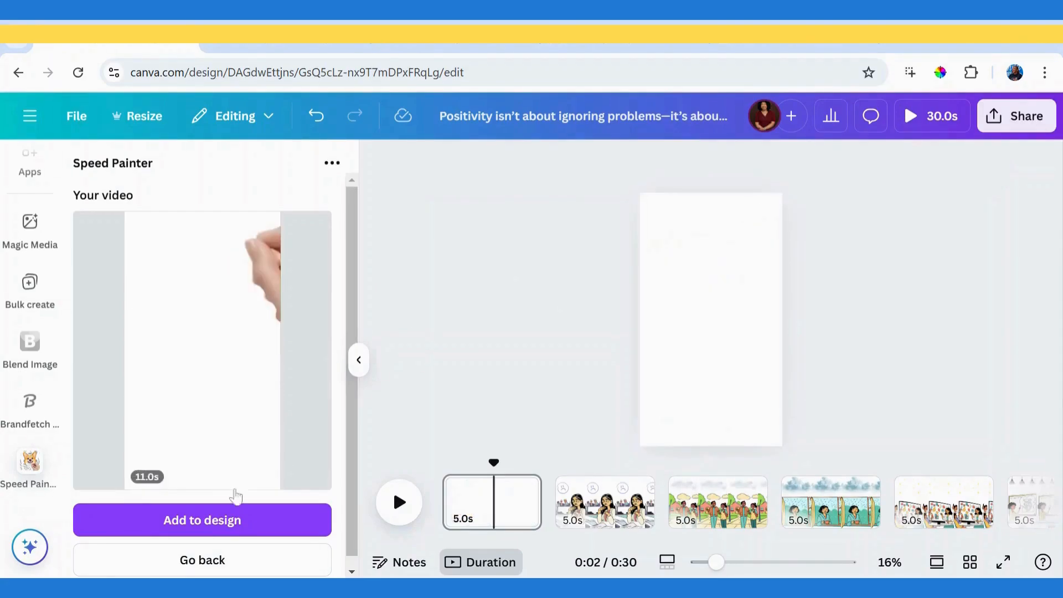
pyautogui.click(219, 522)
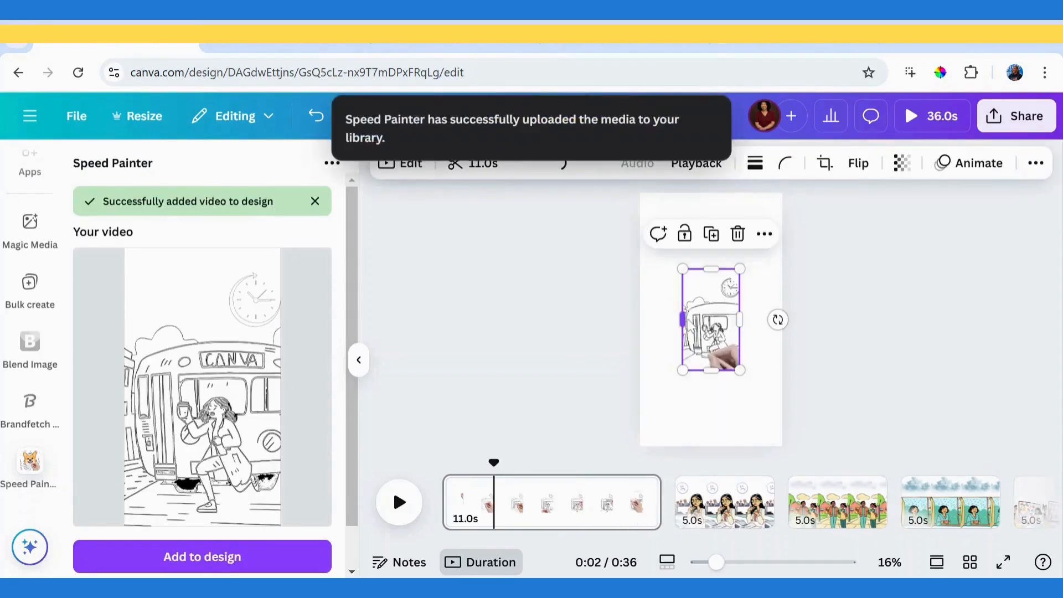
pyautogui.moveTo(703, 314); pyautogui.dragTo(656, 226)
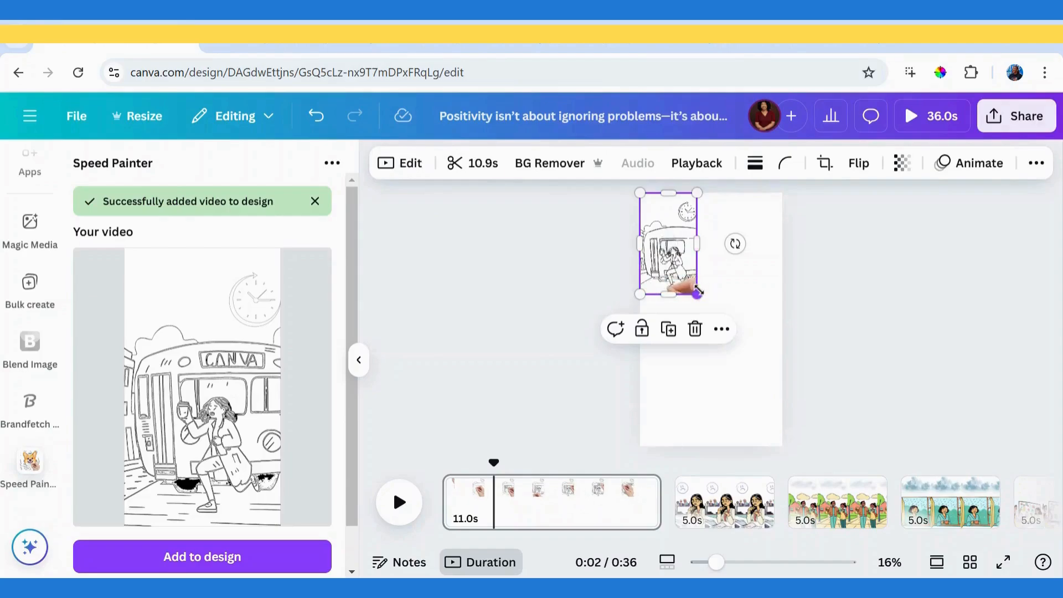
pyautogui.moveTo(697, 294)
pyautogui.mouseDown()
pyautogui.moveTo(750, 343)
pyautogui.moveTo(783, 403)
pyautogui.moveTo(882, 437)
pyautogui.moveTo(833, 412)
pyautogui.mouseUp()
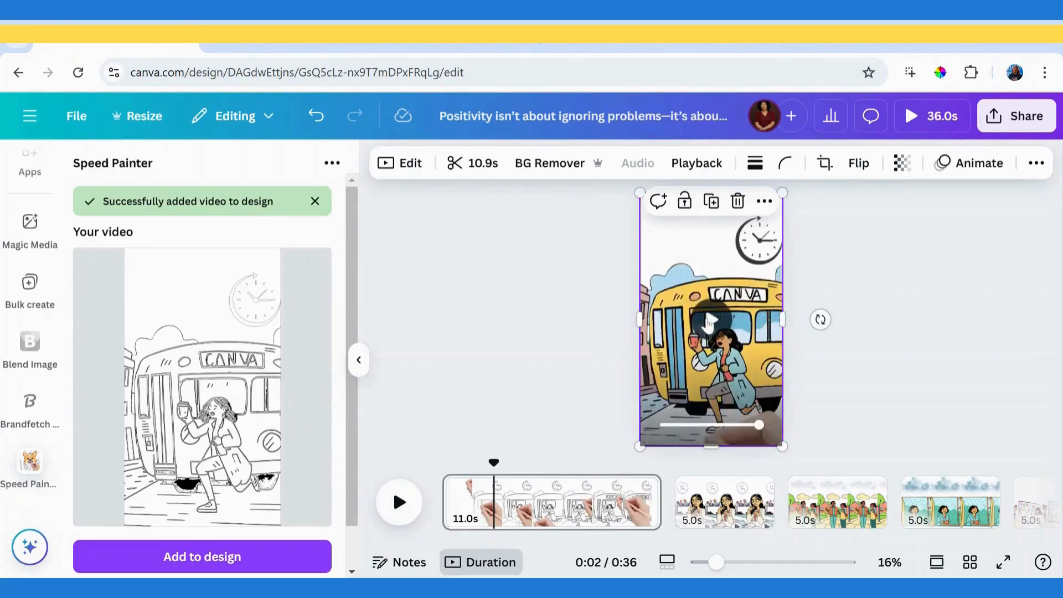
pyautogui.click(710, 320)
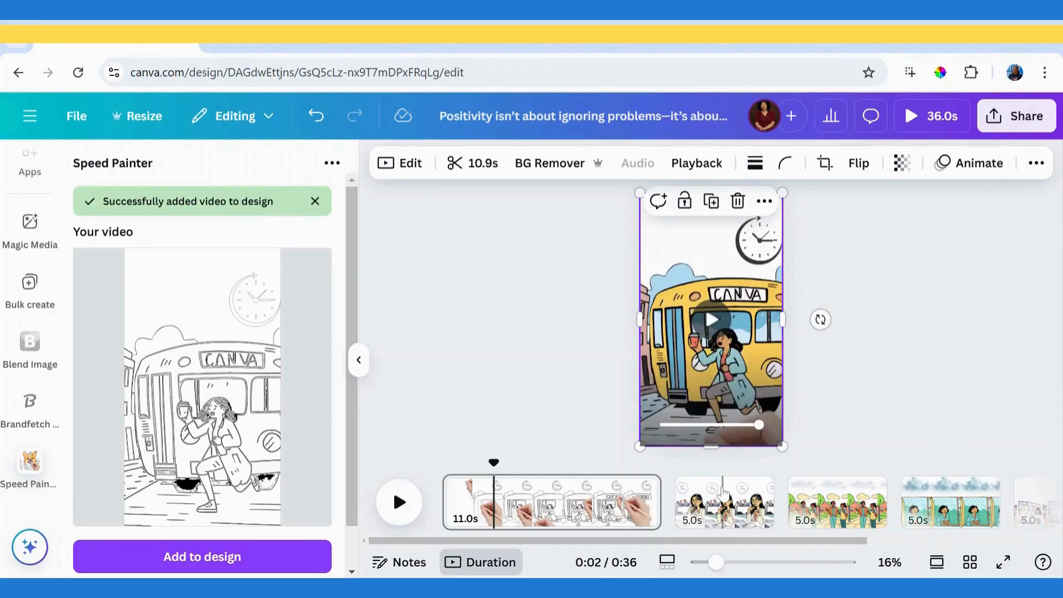
# - Return to the Speed Painter settings and load page 2's worried office woman image as the original image
pyautogui.click(724, 501)
pyautogui.scroll(-1, 357, 517)
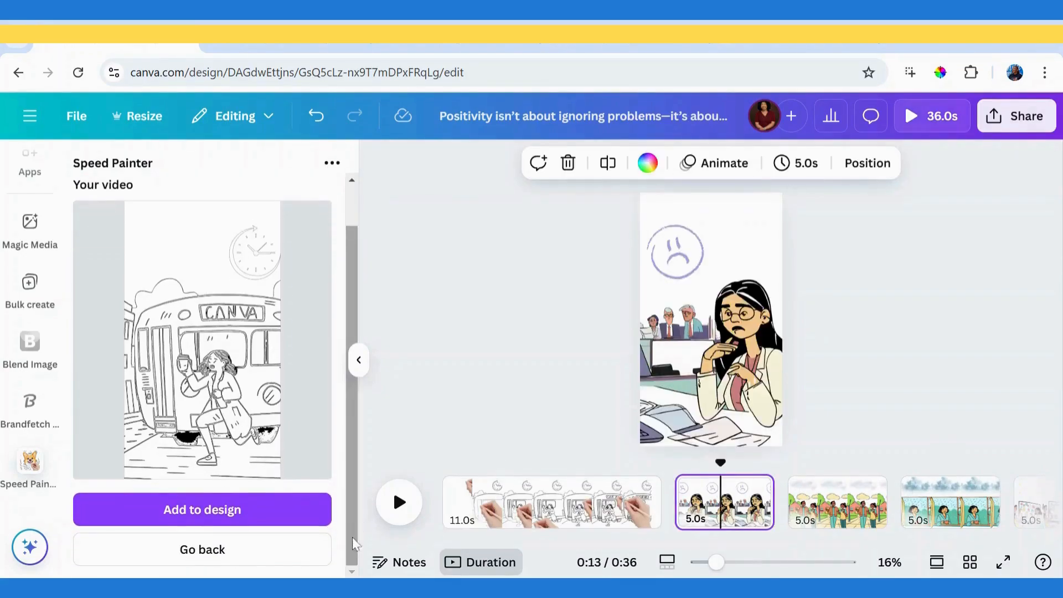
pyautogui.click(224, 555)
pyautogui.click(723, 363)
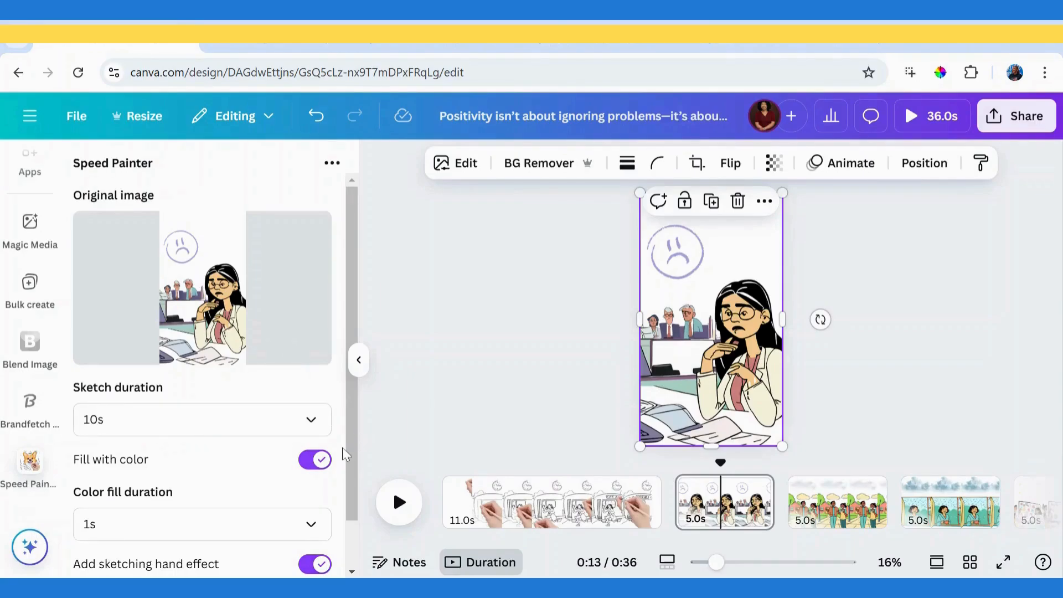
pyautogui.scroll(-2, 343, 453)
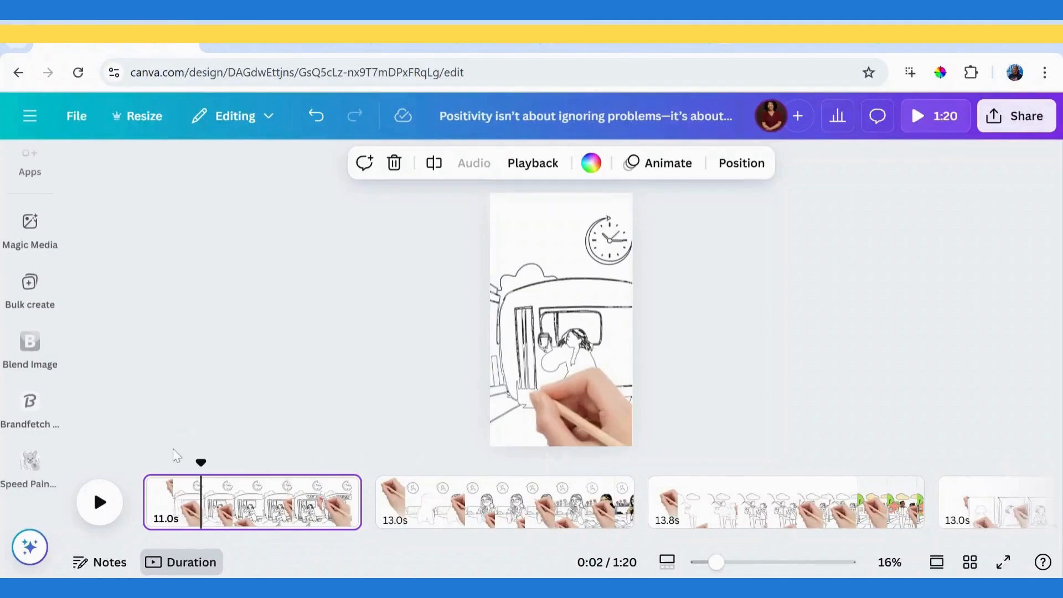
# - Examine the sketch videos on the six pages along the whole timeline
pyautogui.click(487, 500)
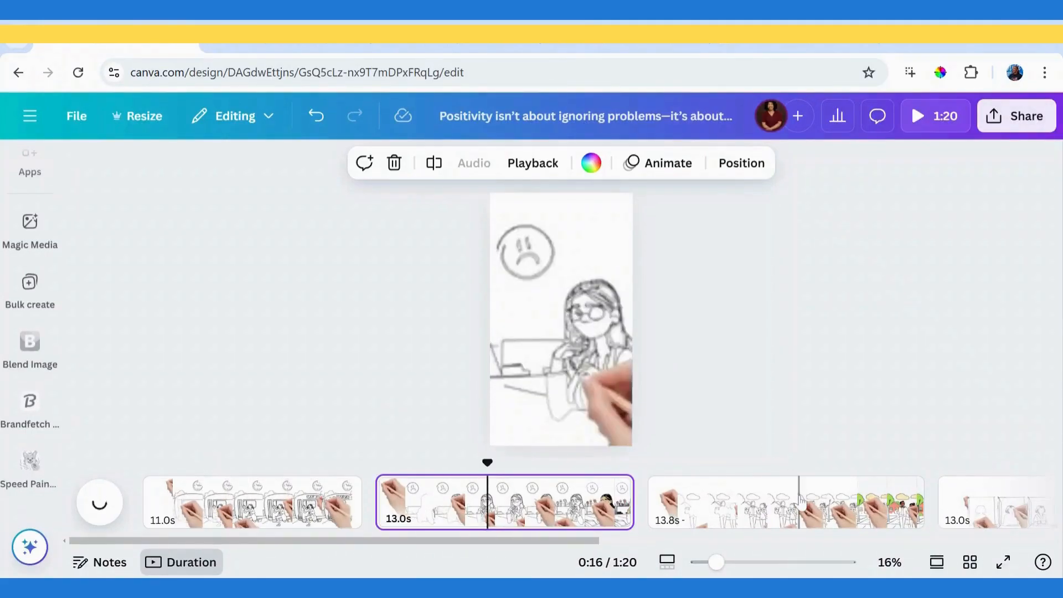
pyautogui.click(800, 501)
pyautogui.click(997, 519)
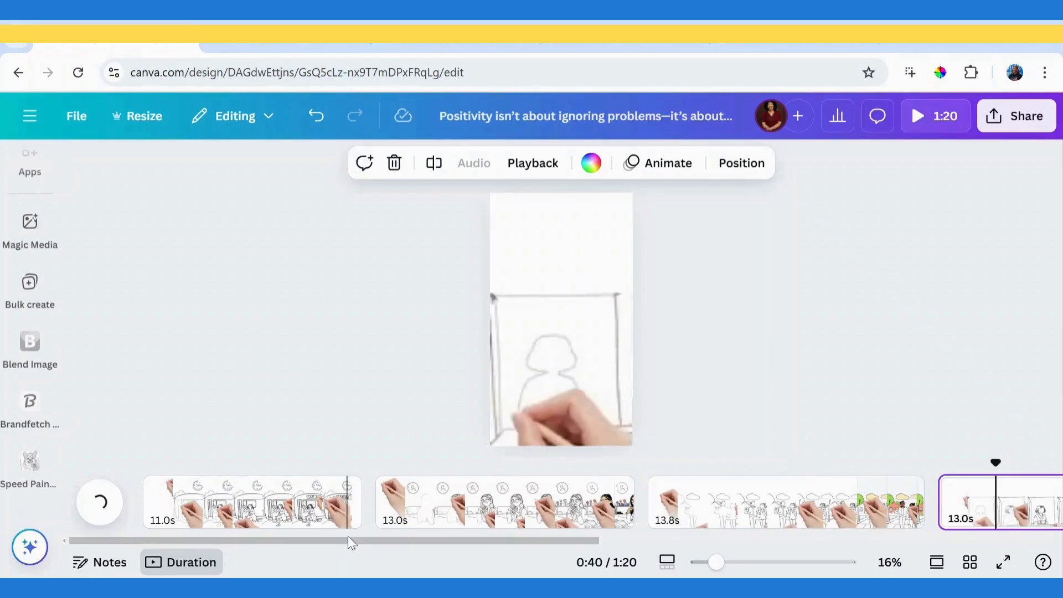
pyautogui.moveTo(350, 543); pyautogui.dragTo(774, 540)
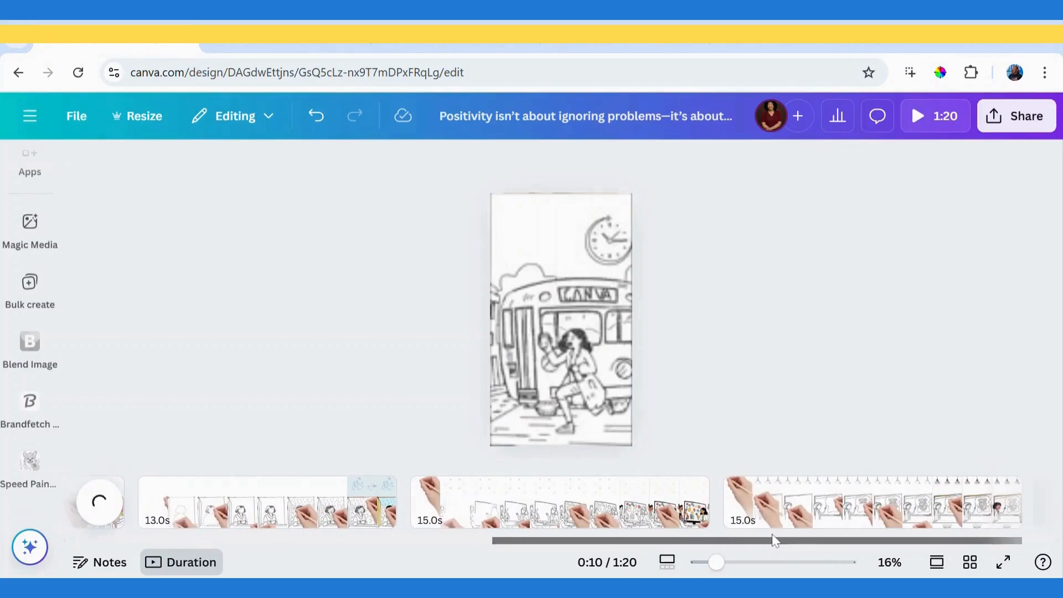
pyautogui.click(824, 540)
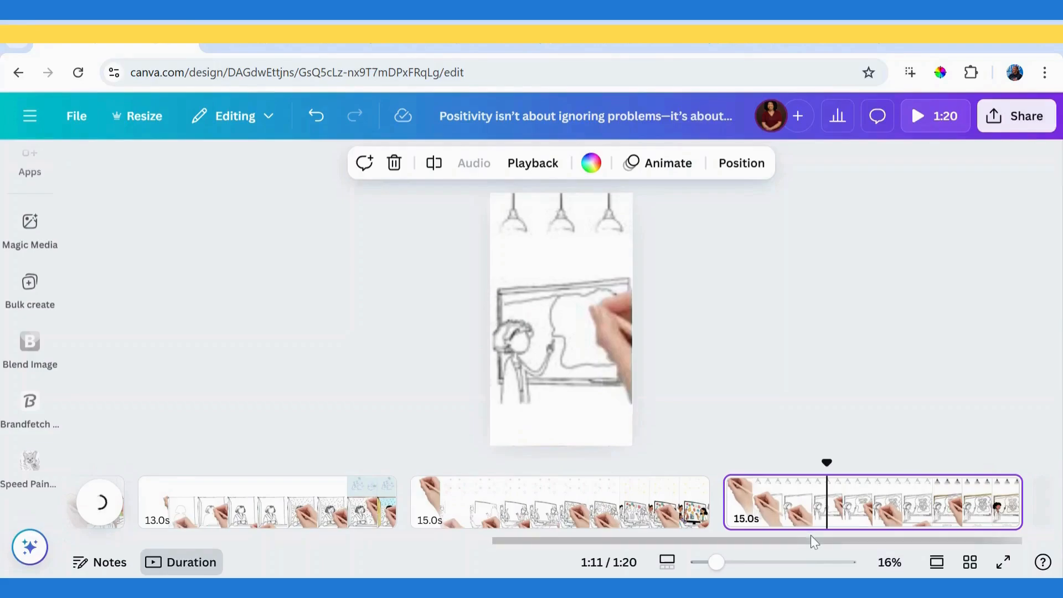
pyautogui.moveTo(810, 540); pyautogui.dragTo(194, 513)
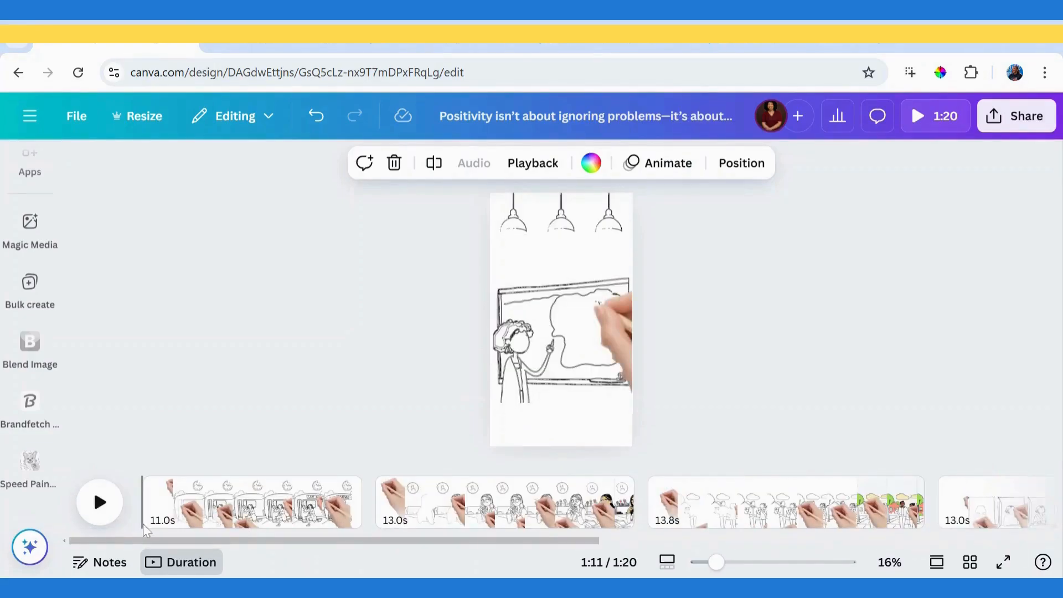
# - Add the uploaded 1:21 ElevenLabs_2025-01-30 voiceover audio to the design, starting at the beginning of page 1
pyautogui.click(145, 490)
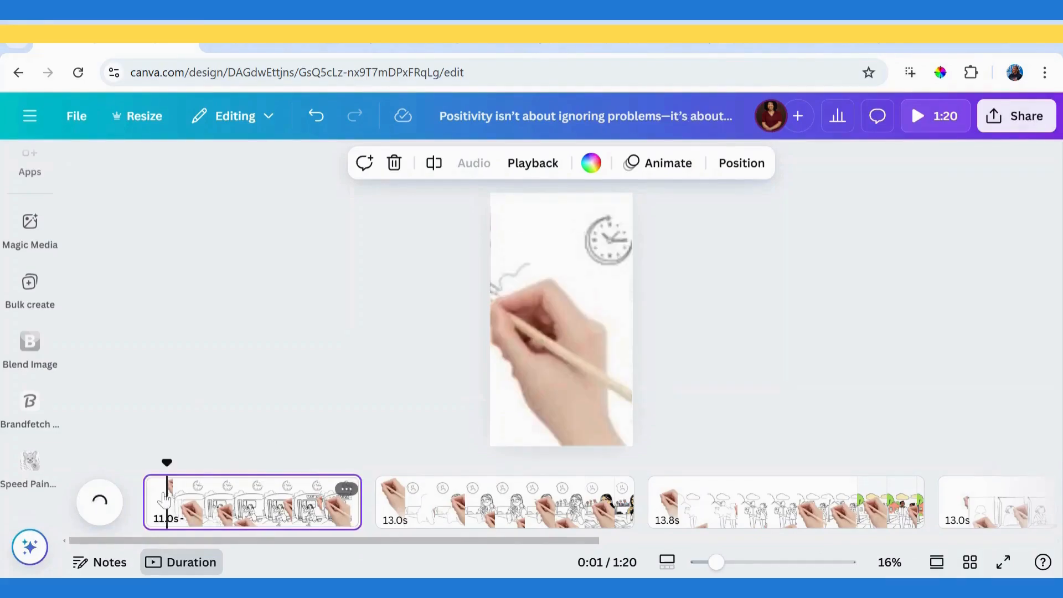
pyautogui.click(145, 488)
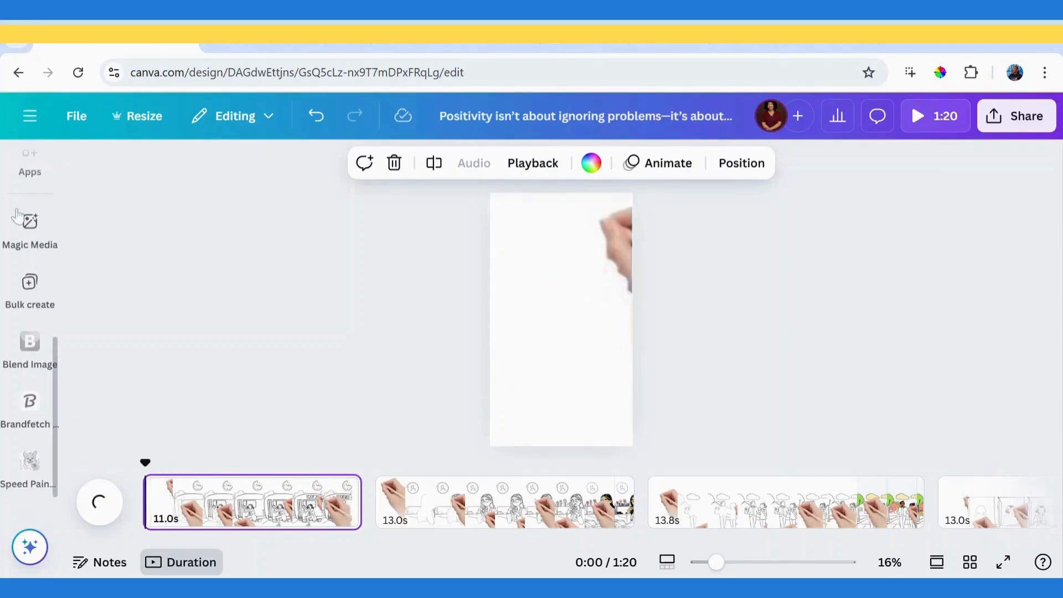
pyautogui.moveTo(58, 386)
pyautogui.scroll(3, 49, 331)
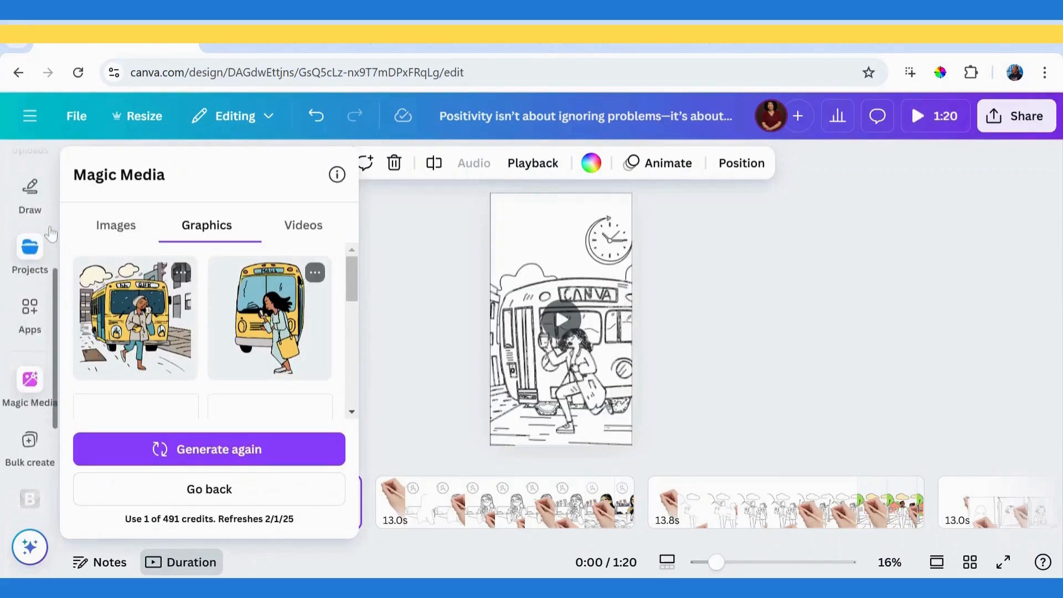
pyautogui.click(31, 244)
pyautogui.click(30, 176)
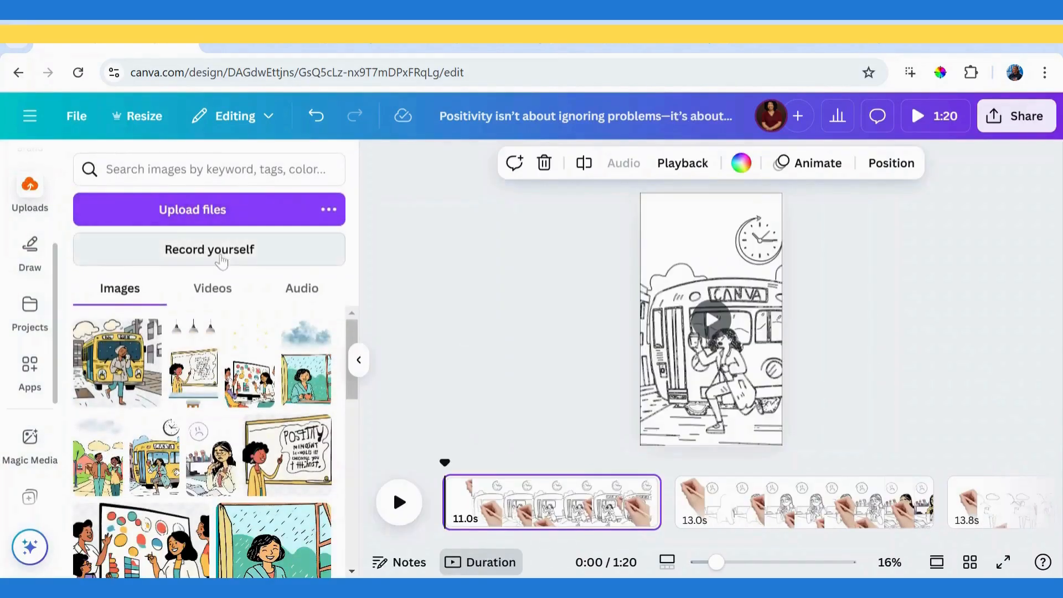
pyautogui.click(295, 289)
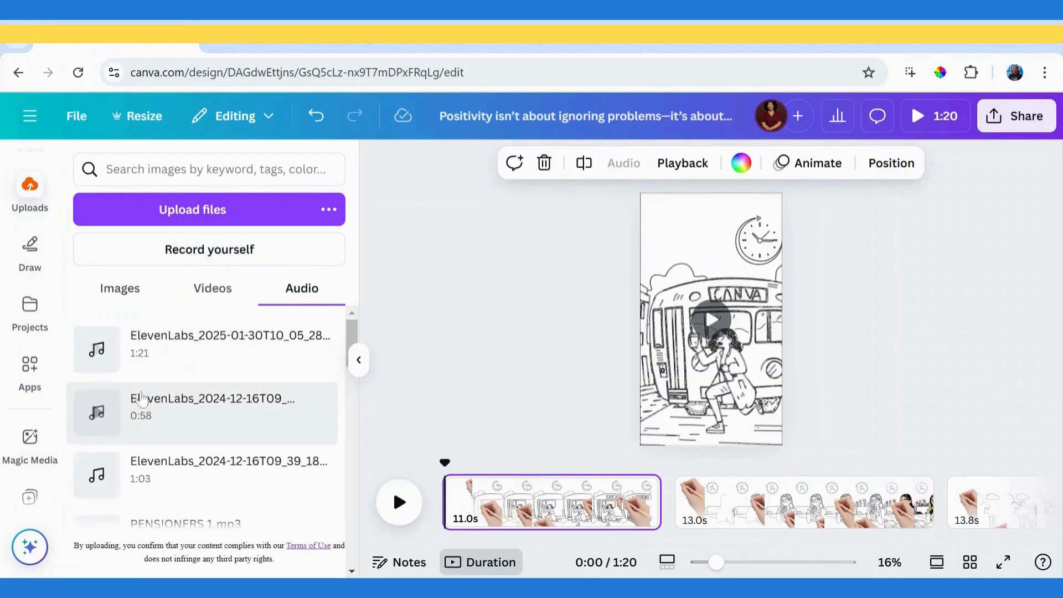
pyautogui.click(182, 353)
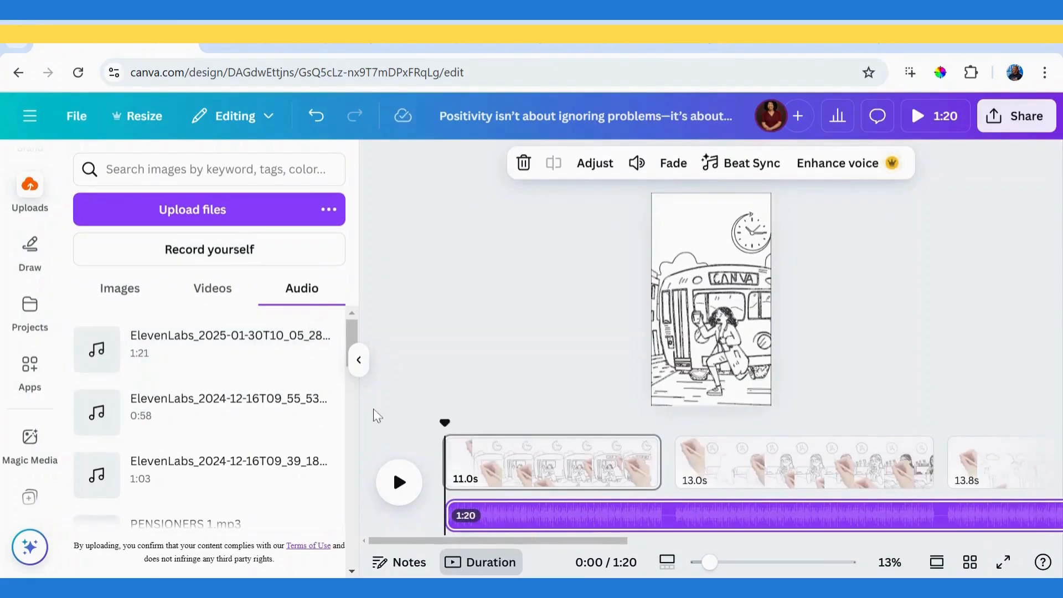
pyautogui.click(355, 360)
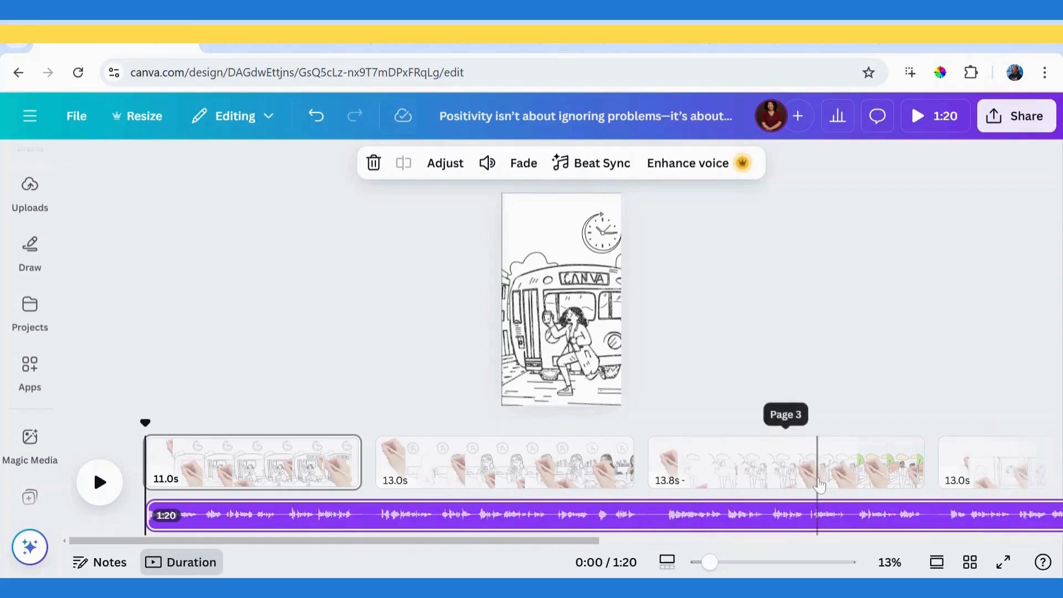
# - Split the voiceover track at the end of page 1, at about 0:10
pyautogui.click(594, 476)
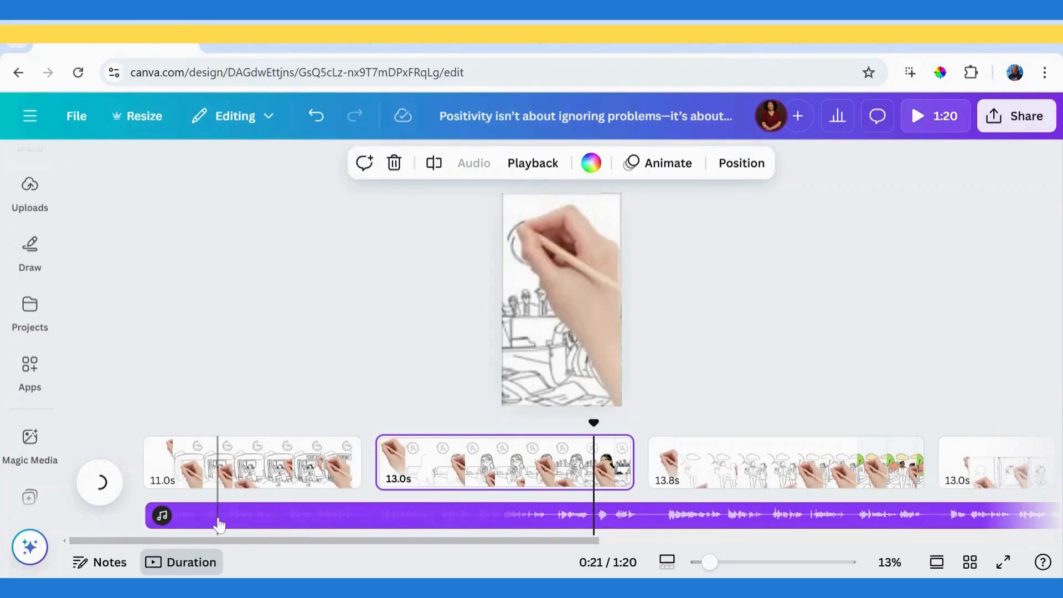
pyautogui.click(219, 524)
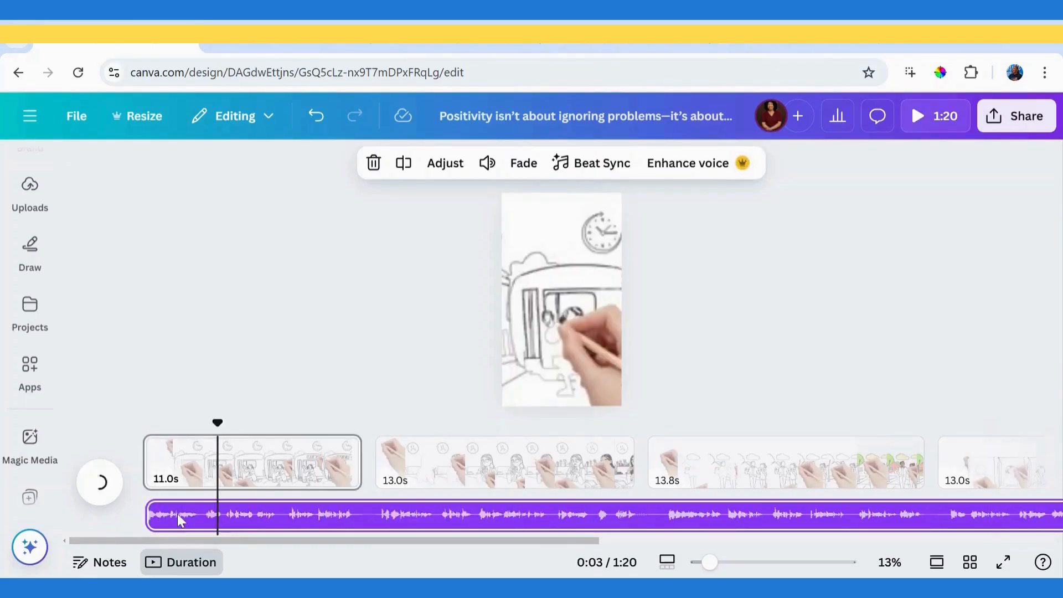
pyautogui.click(153, 519)
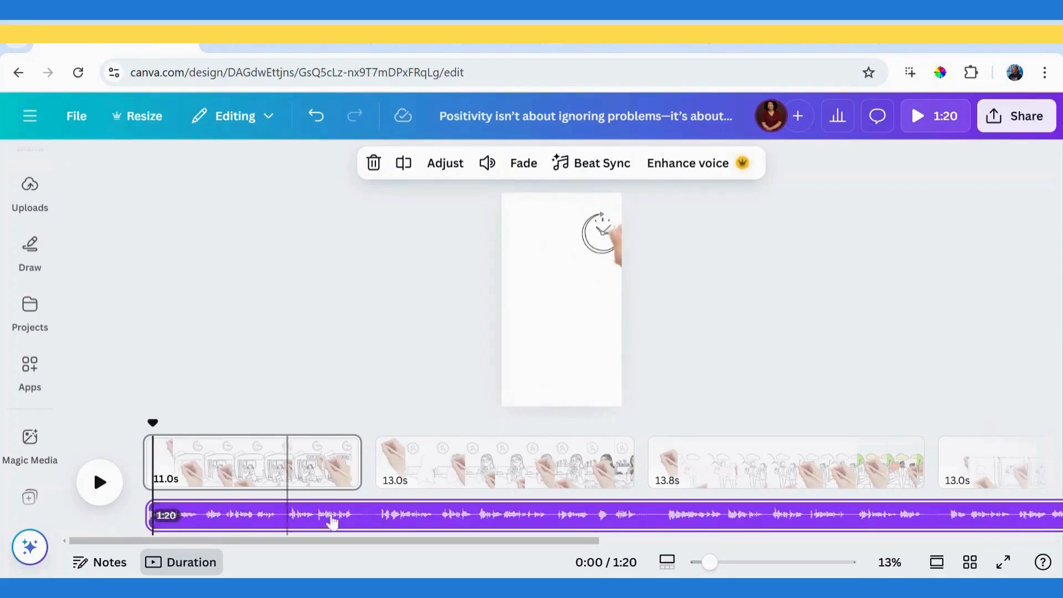
pyautogui.click(360, 526)
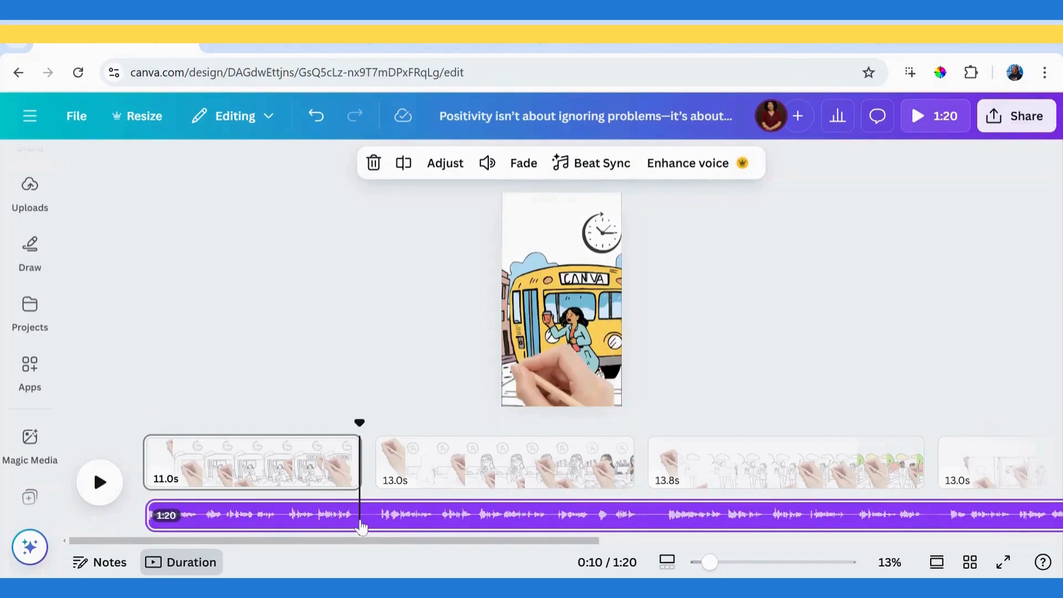
pyautogui.rightClick(361, 526)
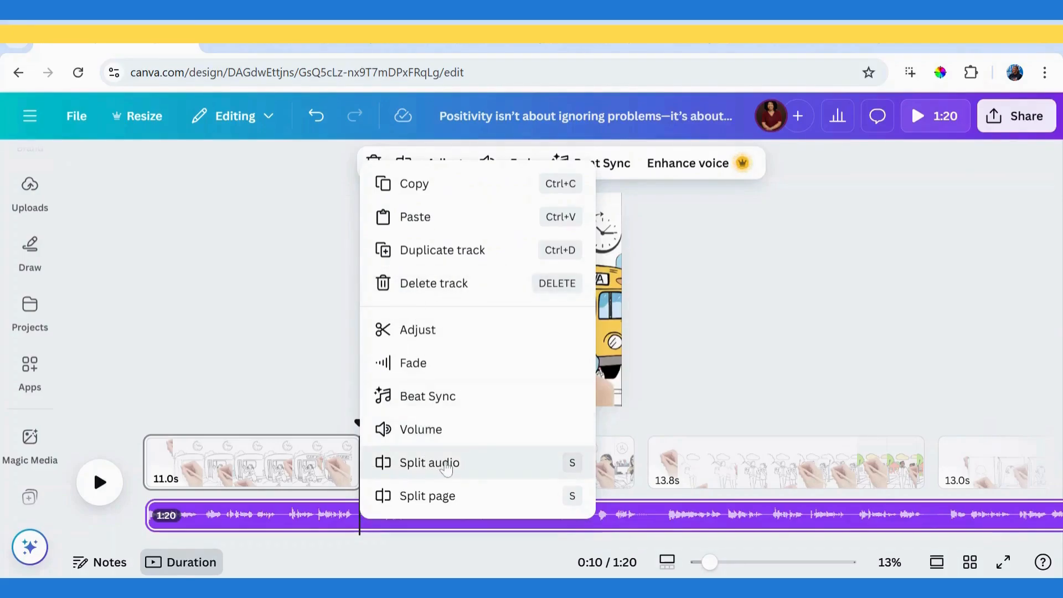
pyautogui.click(446, 464)
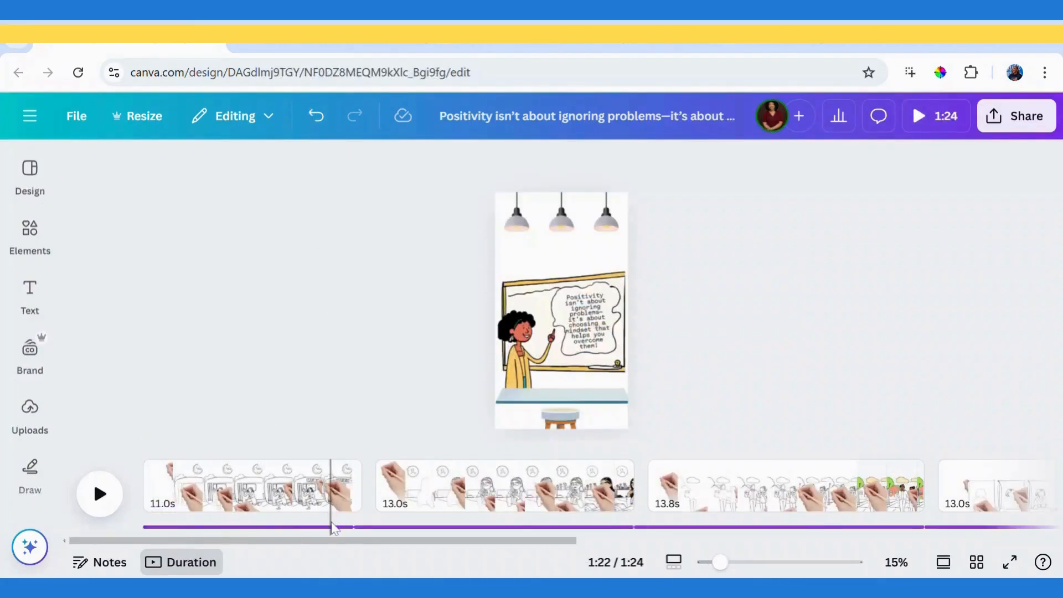
# - Inspect the split voiceover segments beneath pages 1 to 4 in the timeline
pyautogui.click(333, 527)
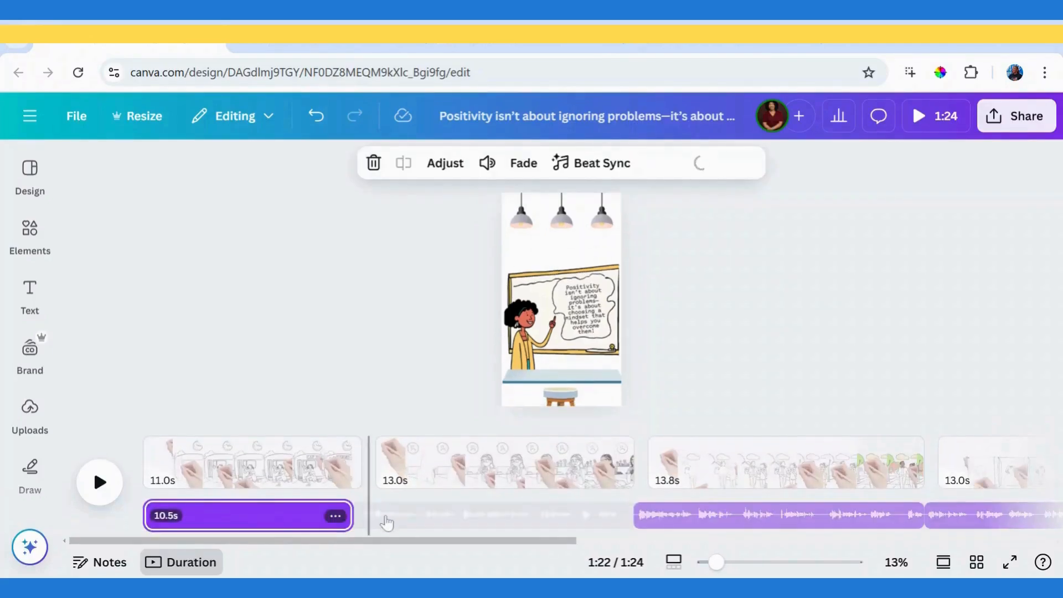
pyautogui.click(386, 521)
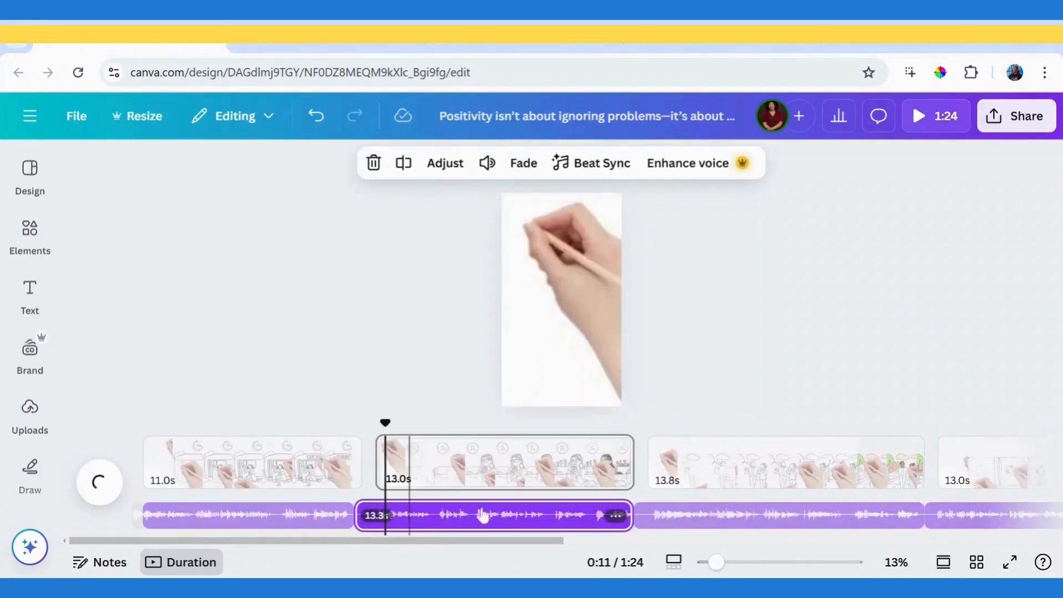
pyautogui.click(695, 522)
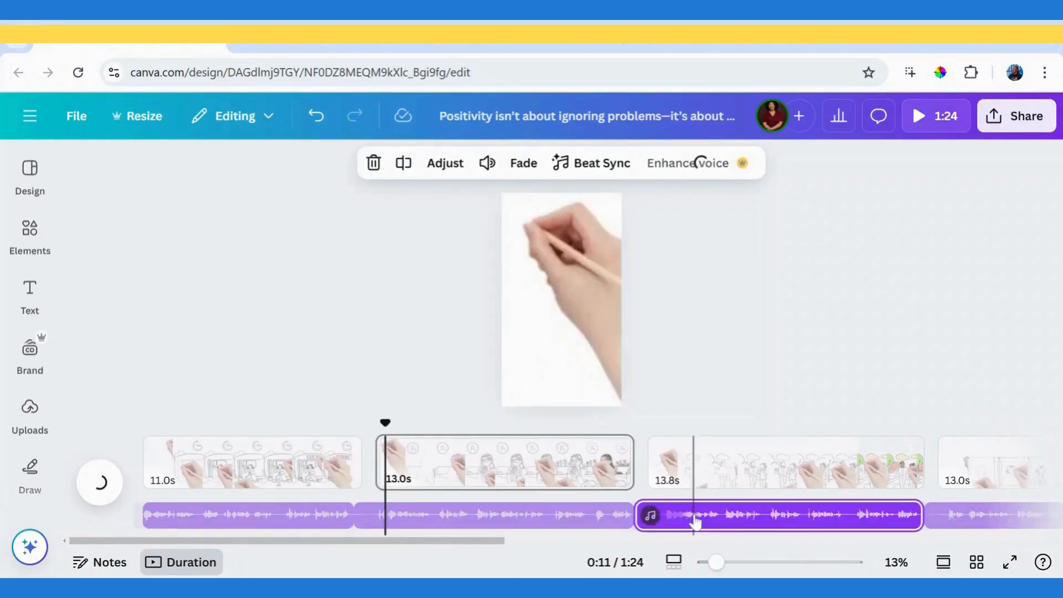
pyautogui.click(972, 523)
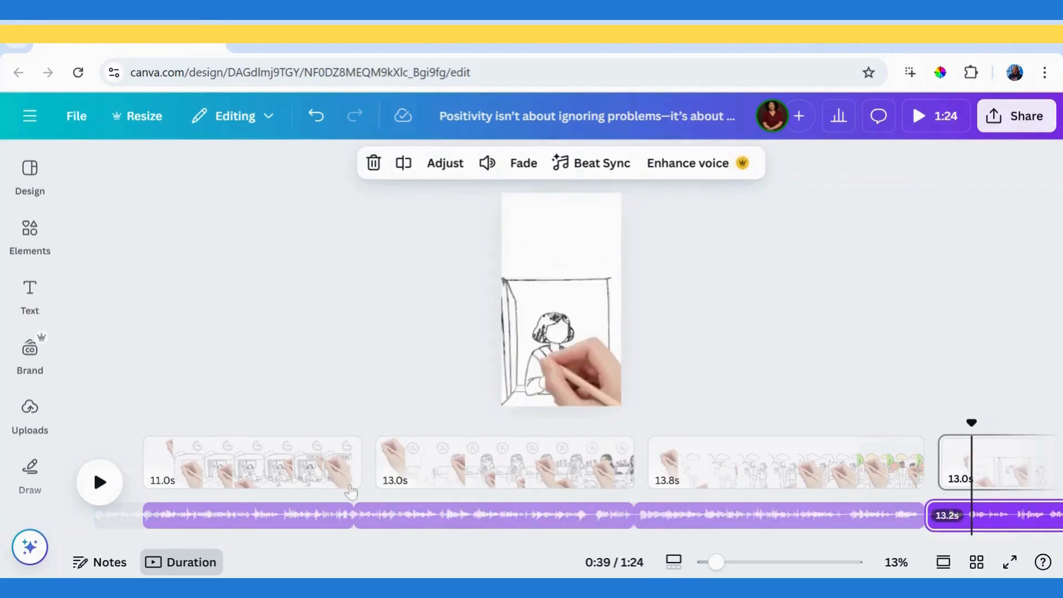
# - Add a Match & Move transition after page 1 and apply it between all pages
pyautogui.click(376, 487)
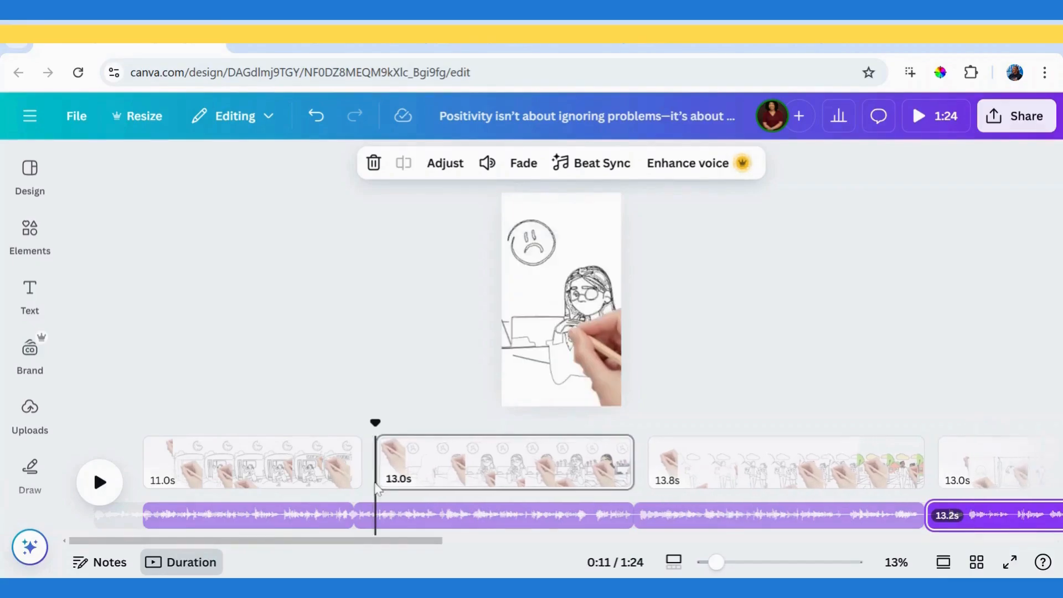
pyautogui.click(378, 477)
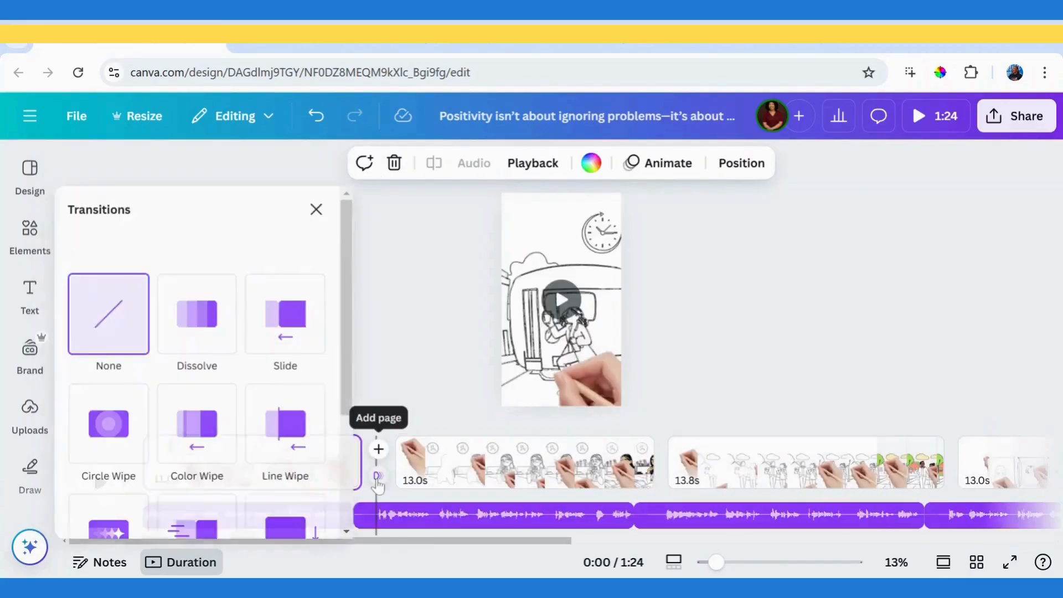
pyautogui.moveTo(347, 377); pyautogui.dragTo(343, 459)
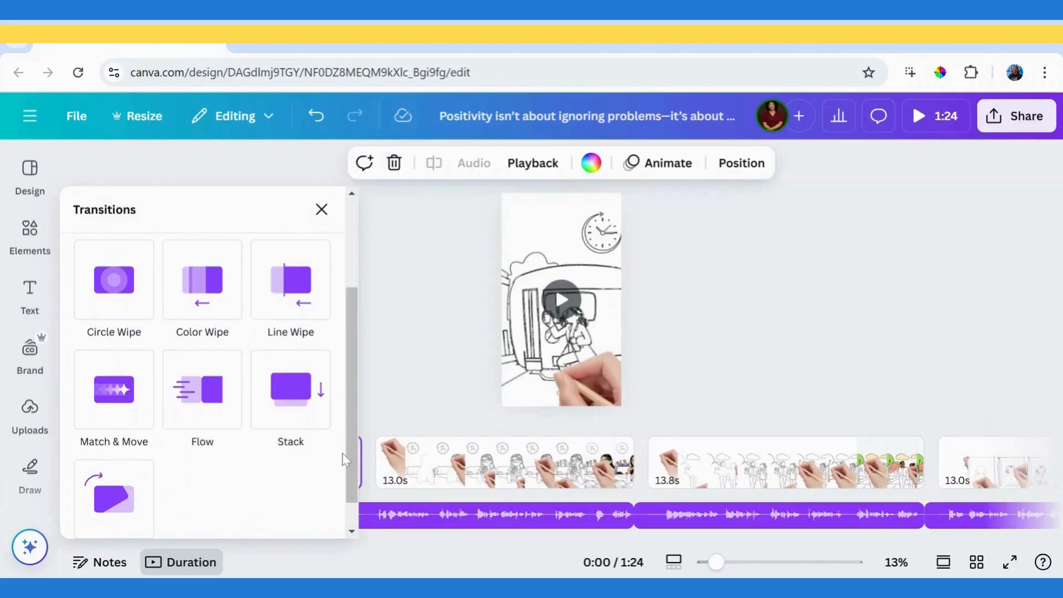
pyautogui.click(105, 390)
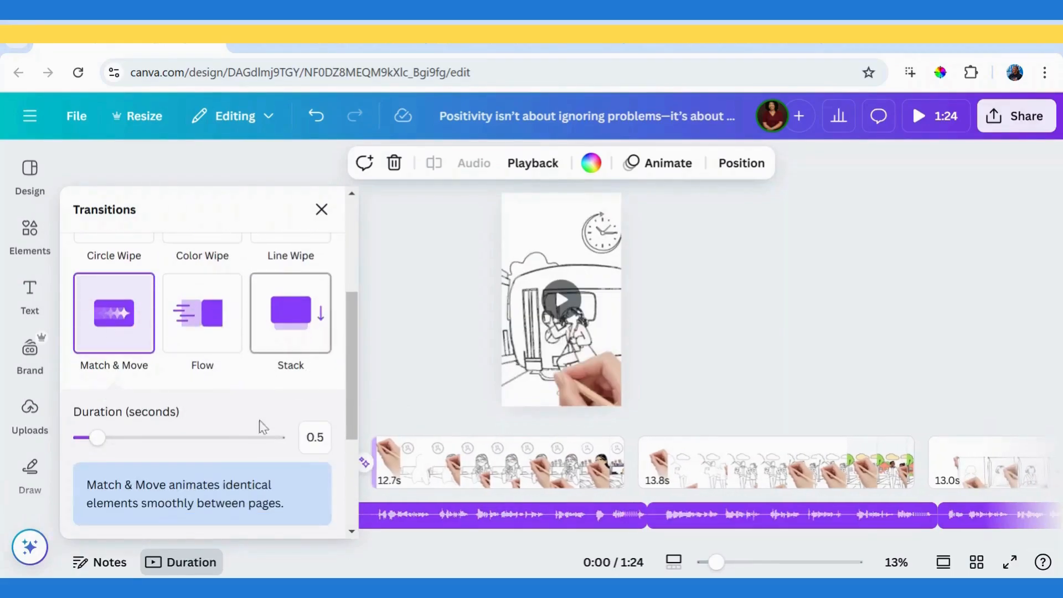
pyautogui.moveTo(351, 422); pyautogui.dragTo(351, 506)
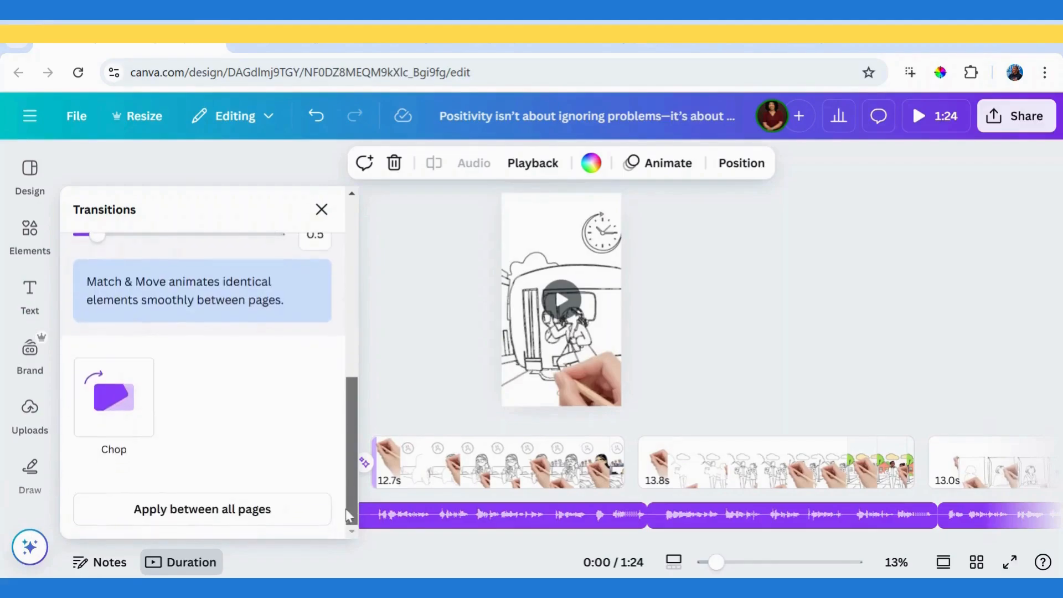
pyautogui.click(198, 509)
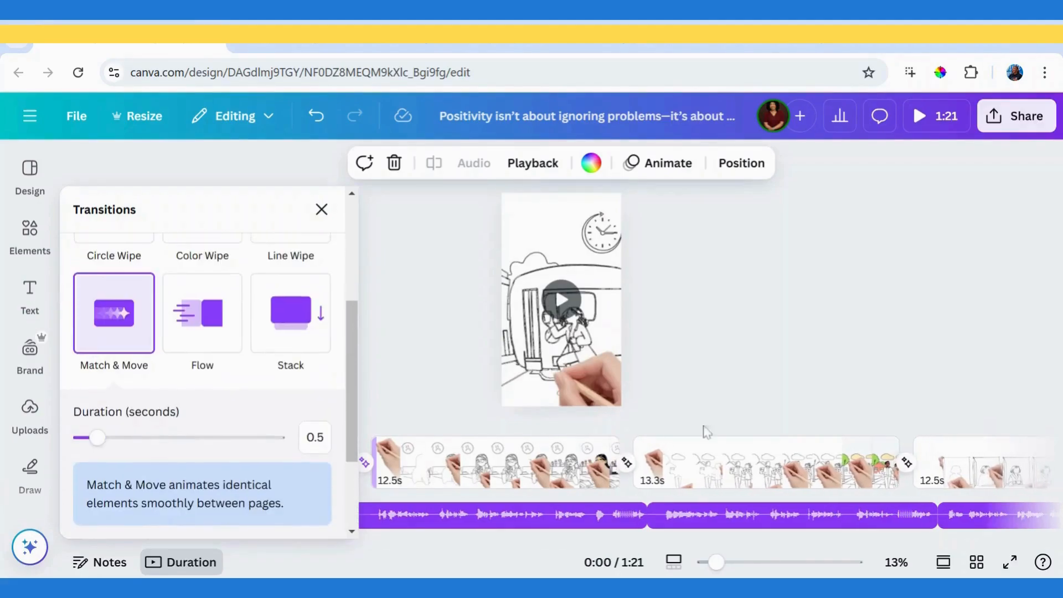
pyautogui.click(695, 363)
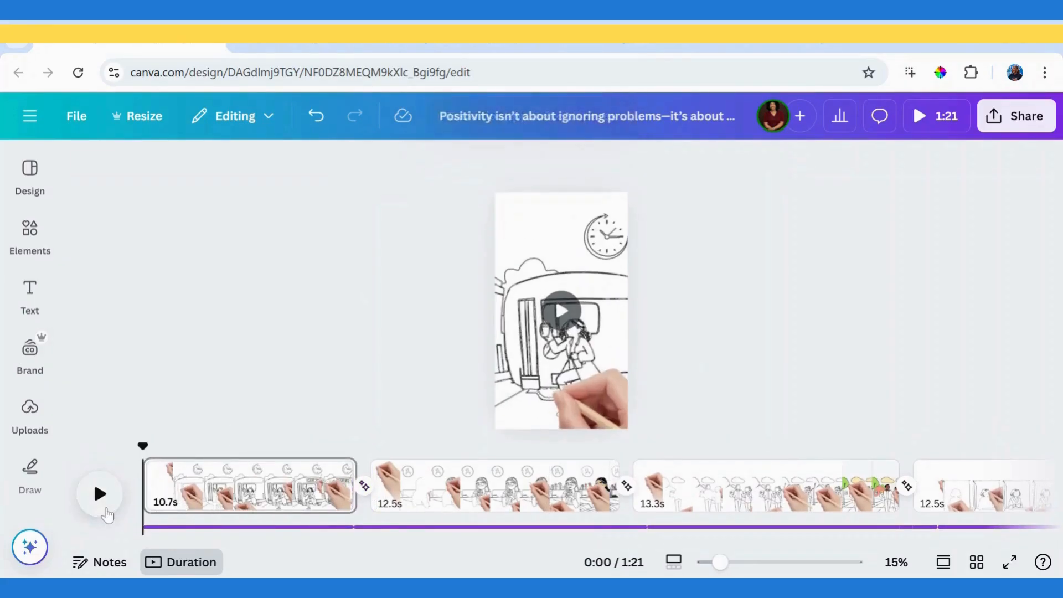
# - Browse the Piano audio collection in Elements and add the track "Ballerina" as background music from the start of page 1
pyautogui.click(29, 231)
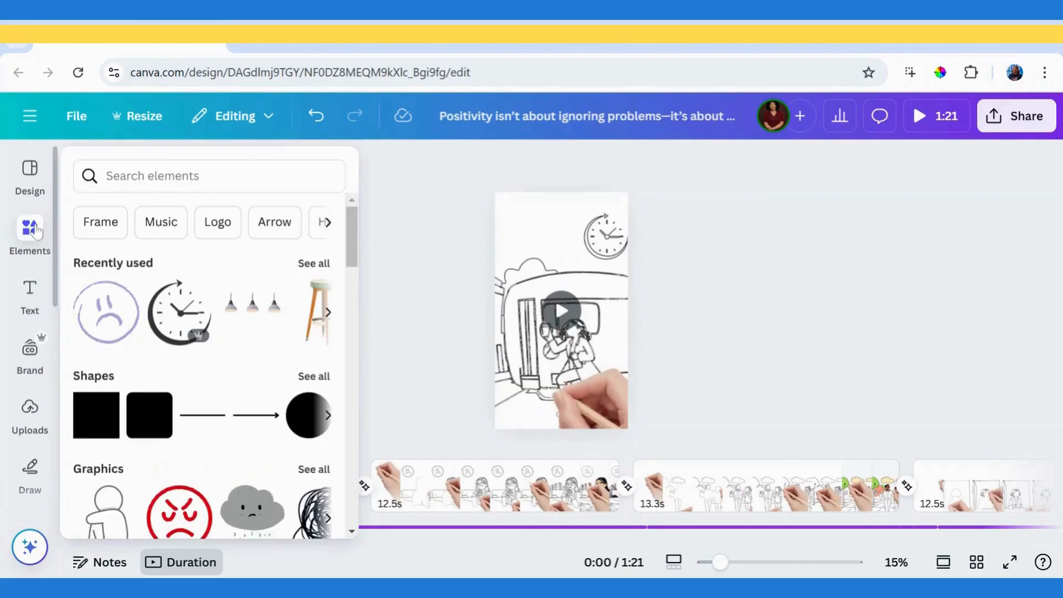
pyautogui.moveTo(351, 252); pyautogui.dragTo(354, 410)
pyautogui.click(306, 394)
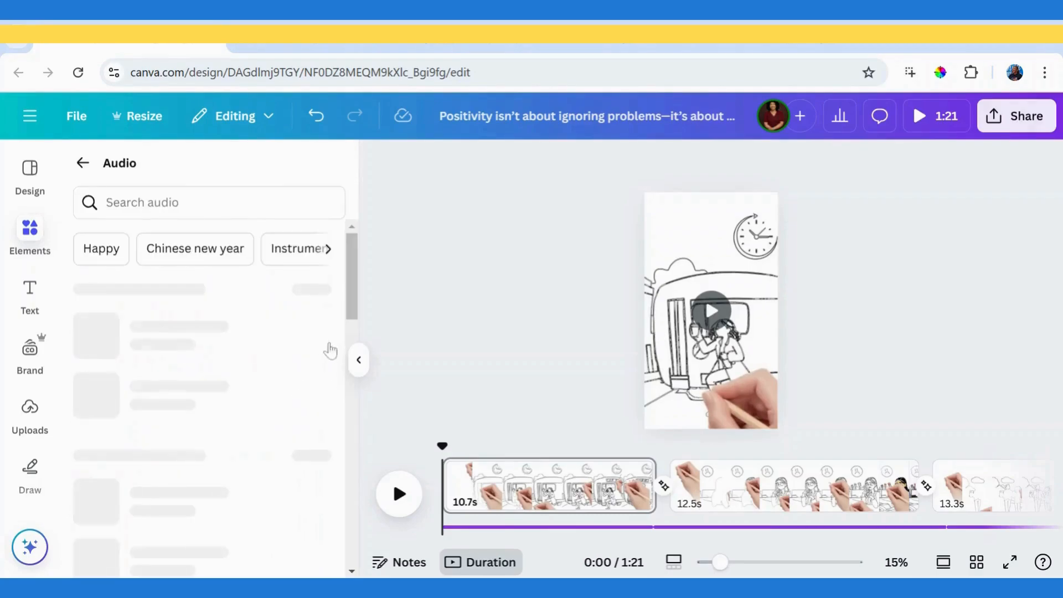
pyautogui.moveTo(352, 260); pyautogui.dragTo(362, 350)
pyautogui.scroll(-1, 349, 332)
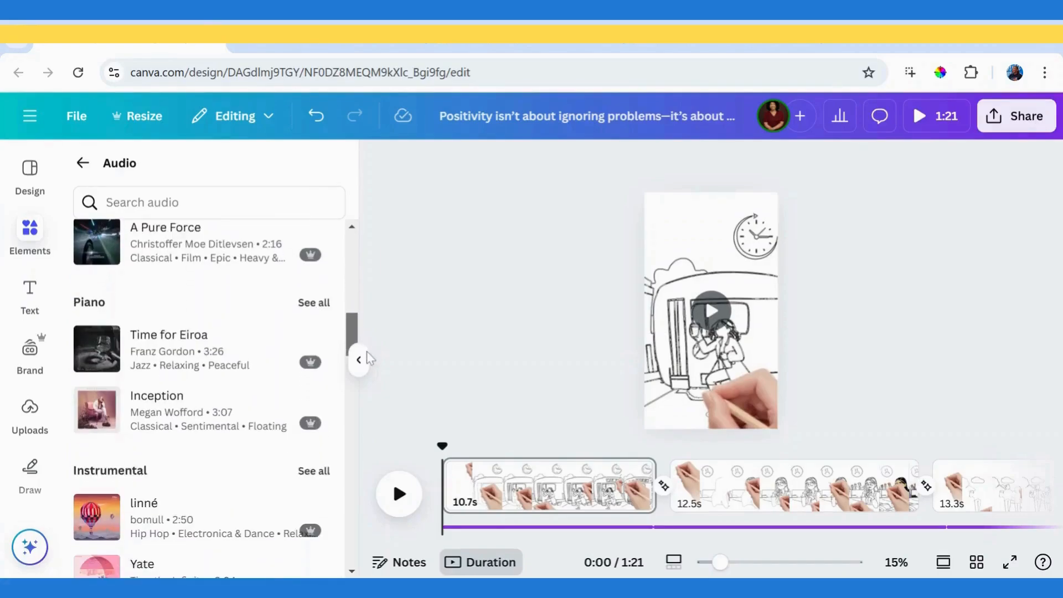
pyautogui.click(310, 293)
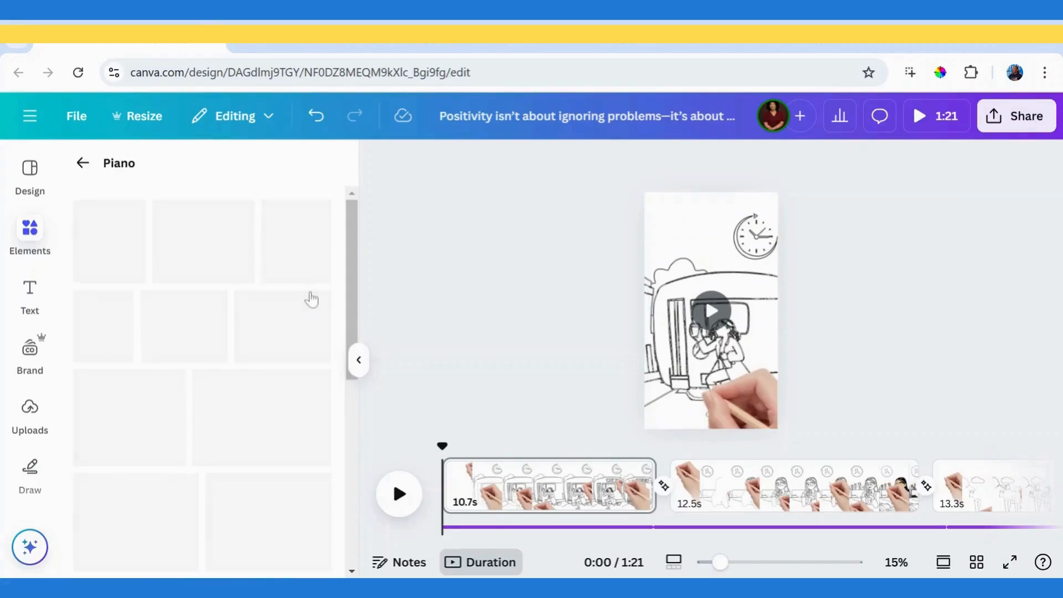
pyautogui.moveTo(352, 293); pyautogui.dragTo(353, 445)
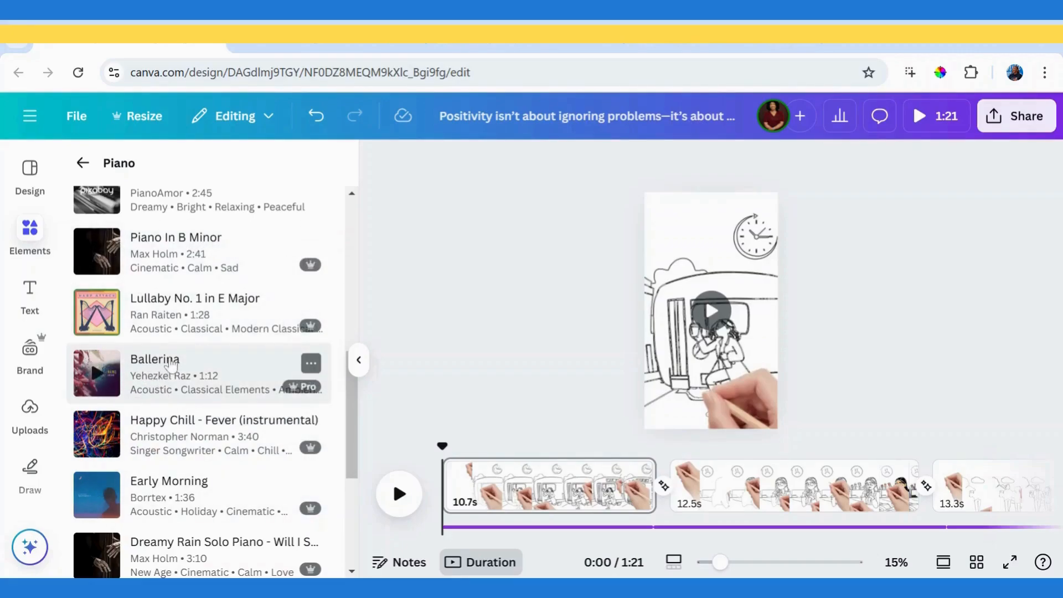
pyautogui.click(167, 390)
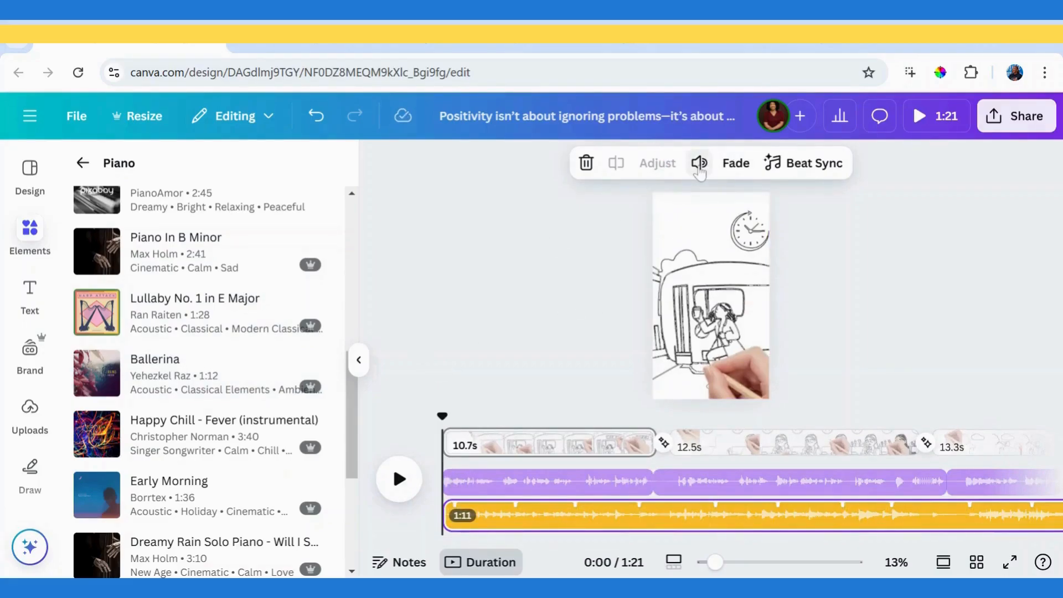
# - Set the volume of the "Ballerina" background track to 3
pyautogui.click(698, 163)
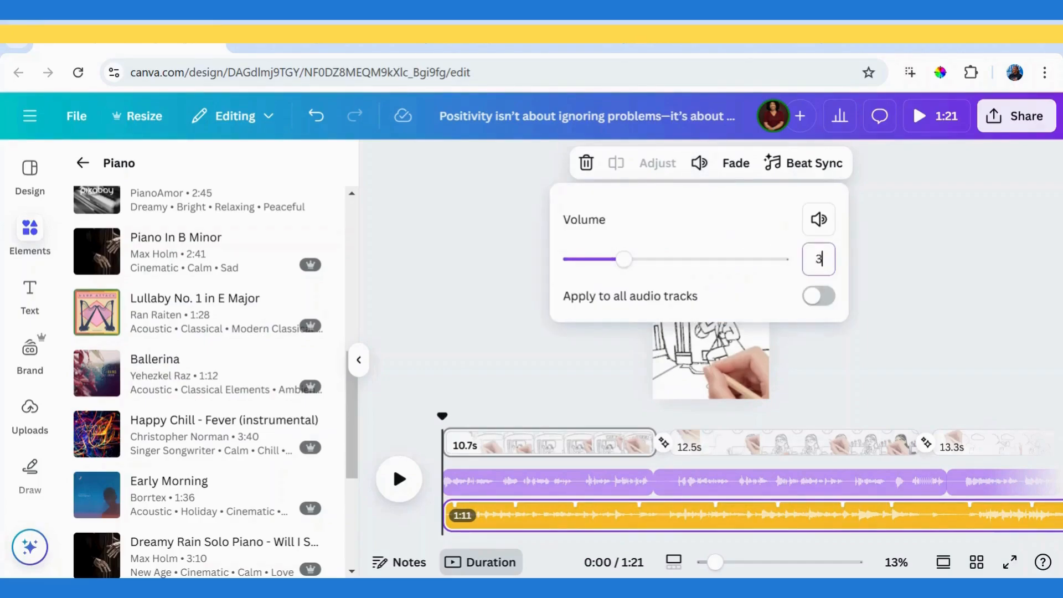
pyautogui.press('Return')
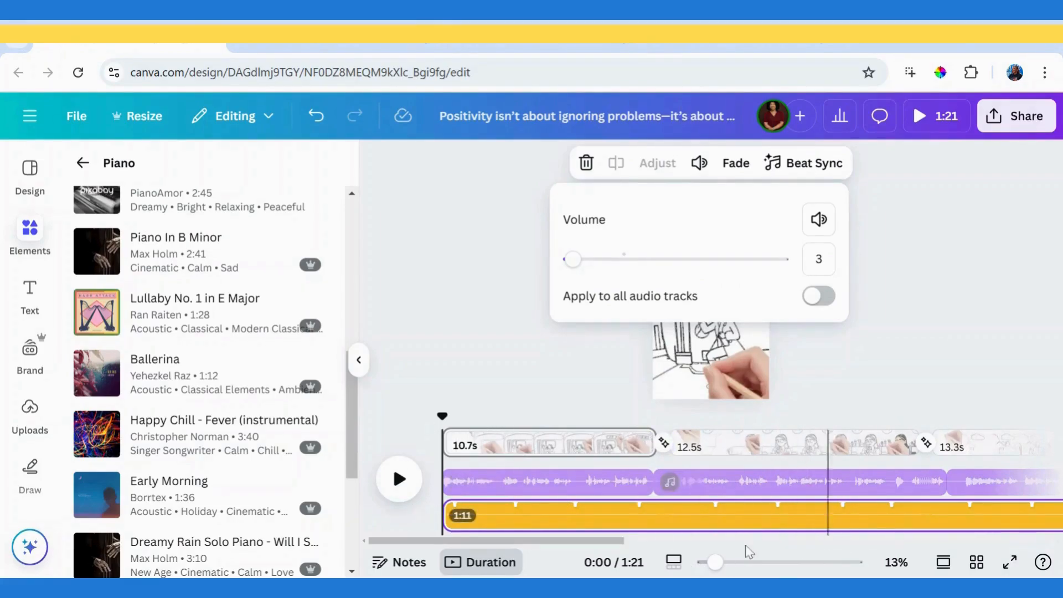
# - Delete the "Ballerina" background music track from the timeline
pyautogui.click(766, 545)
pyautogui.moveTo(768, 545); pyautogui.dragTo(904, 549)
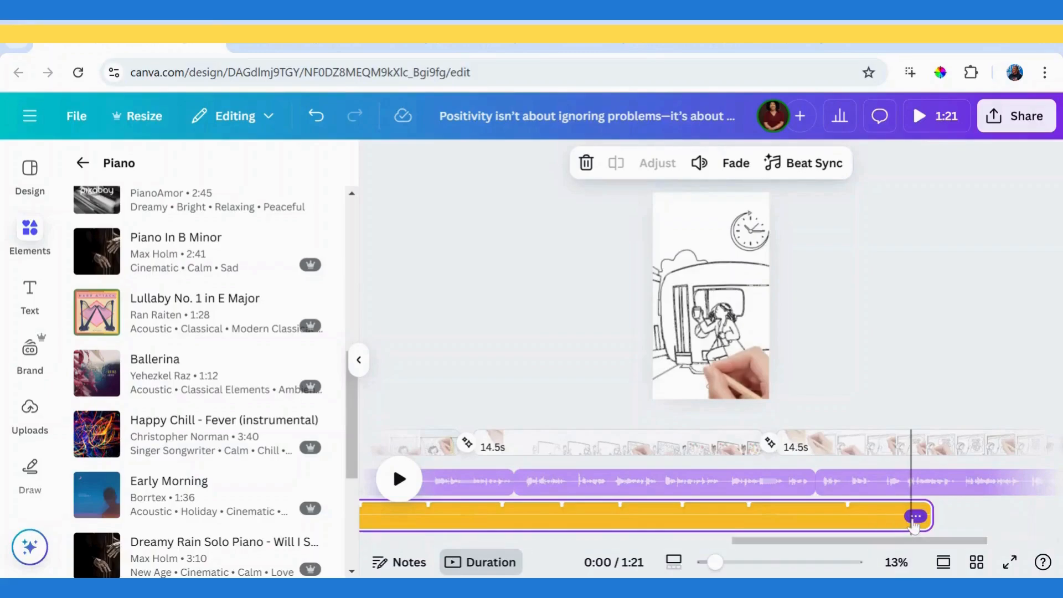
pyautogui.click(916, 515)
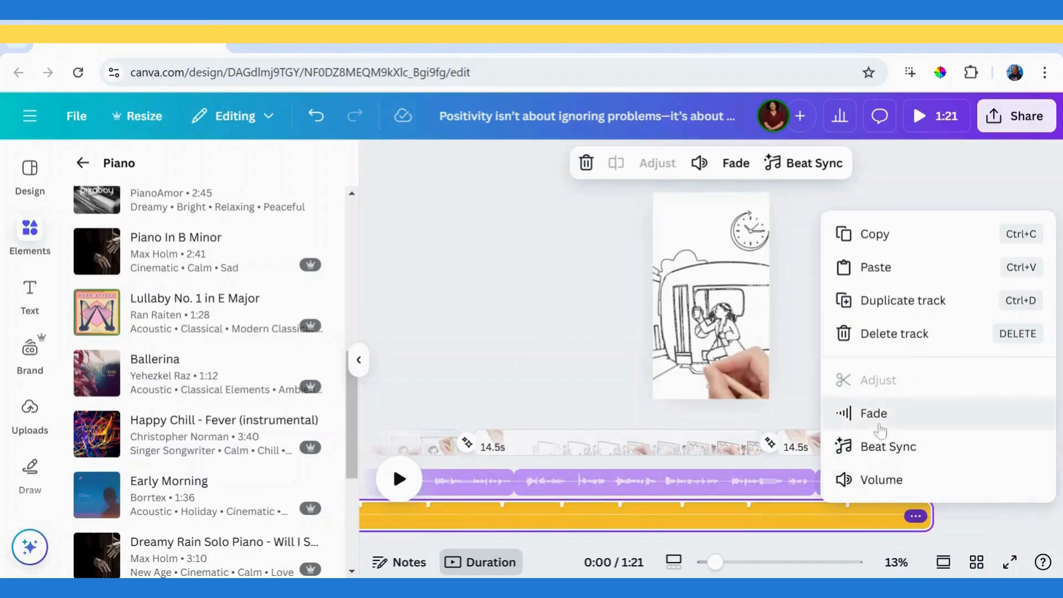
pyautogui.click(890, 334)
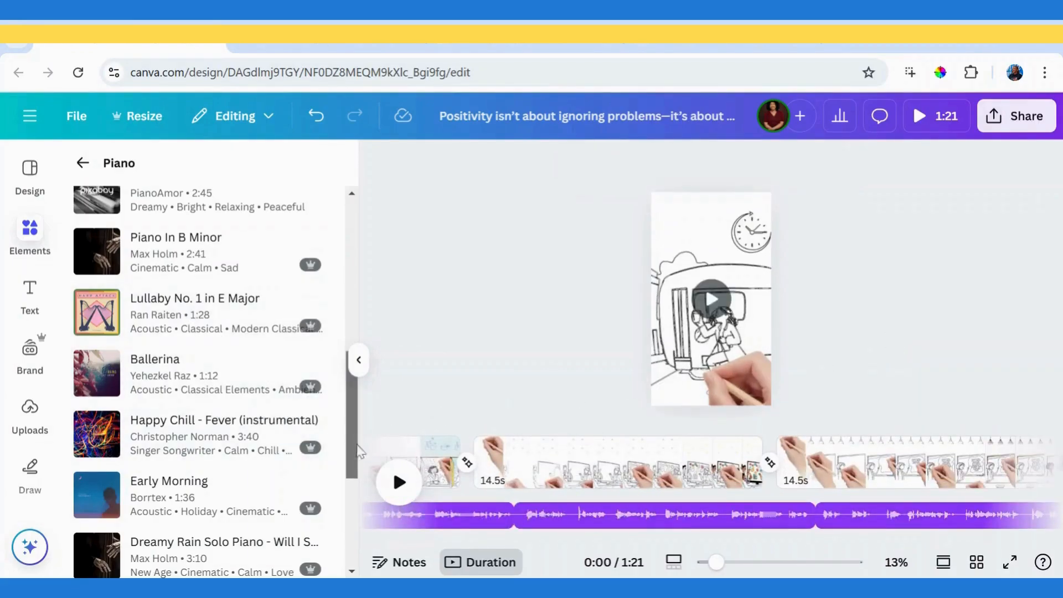
# - Browse the Piano audio collection for a longer track and add "Early Morning" as the background music
pyautogui.moveTo(358, 445)
pyautogui.mouseDown()
pyautogui.moveTo(359, 492)
pyautogui.moveTo(354, 414)
pyautogui.moveTo(348, 508)
pyautogui.moveTo(347, 462)
pyautogui.mouseUp()
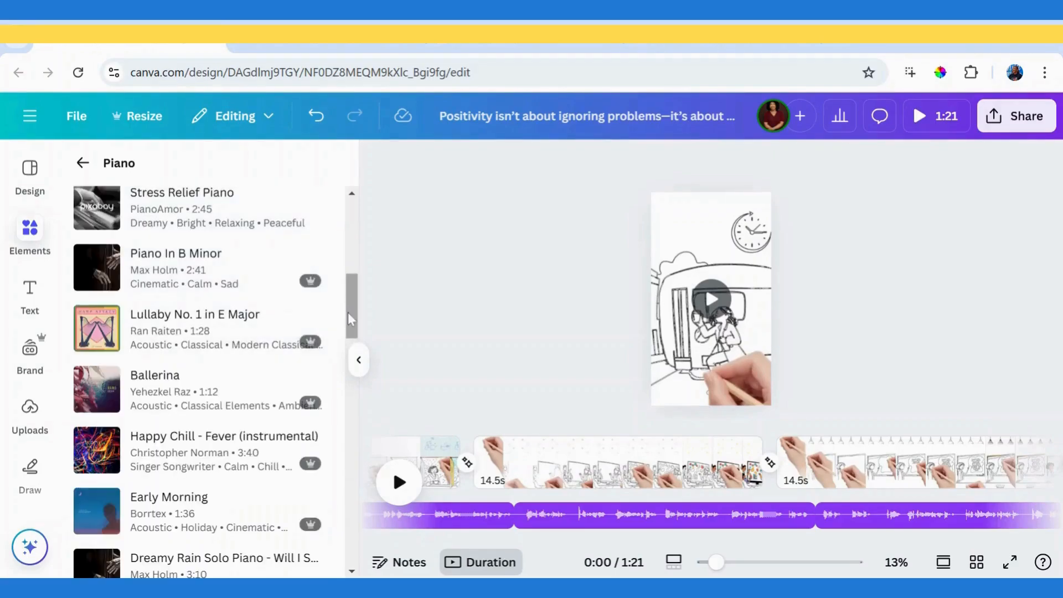
pyautogui.moveTo(350, 314); pyautogui.dragTo(332, 356)
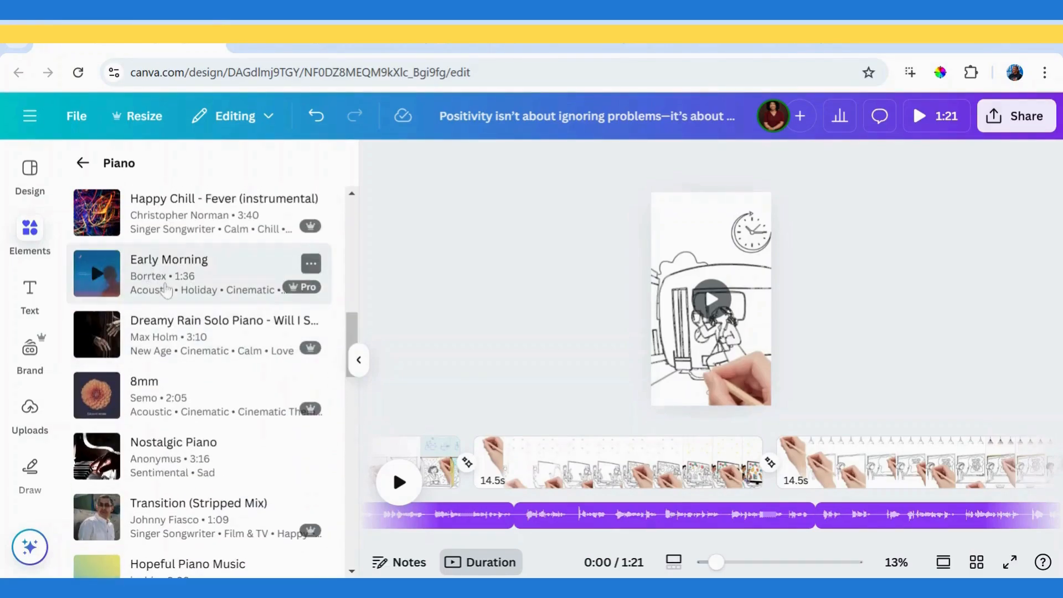
pyautogui.click(211, 272)
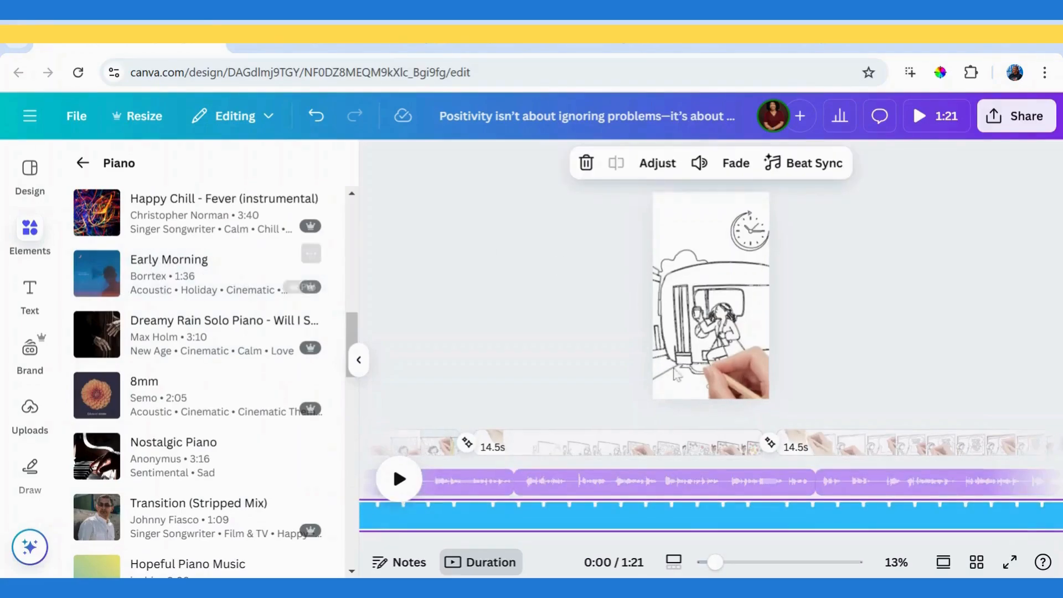
# - Set the "Early Morning" track's volume to 2 and collapse the audio list to widen the editing area
pyautogui.moveTo(789, 544); pyautogui.dragTo(357, 539)
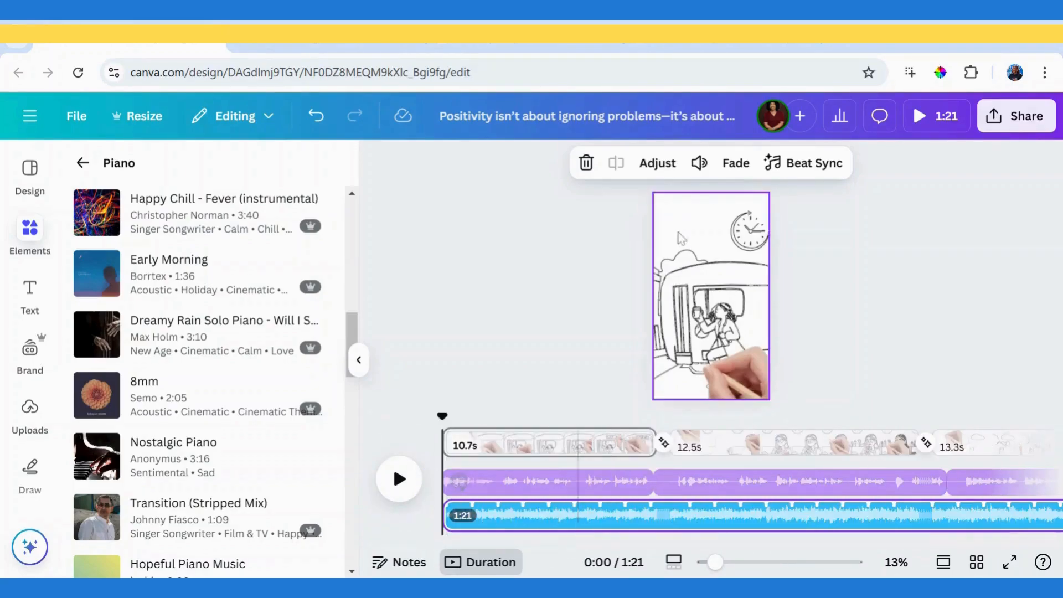
pyautogui.click(699, 163)
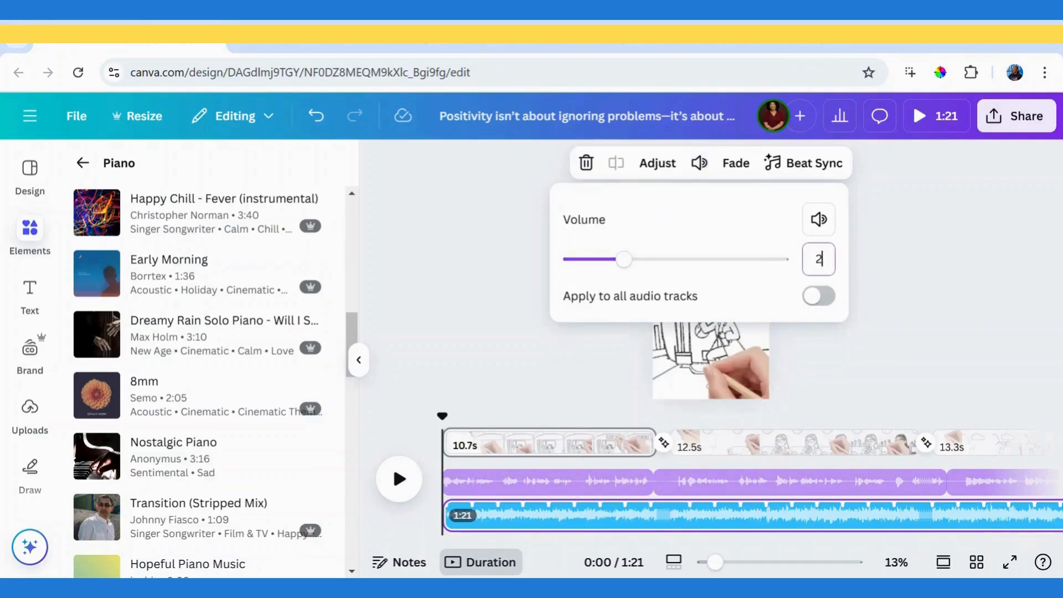
pyautogui.click(353, 360)
pyautogui.click(355, 362)
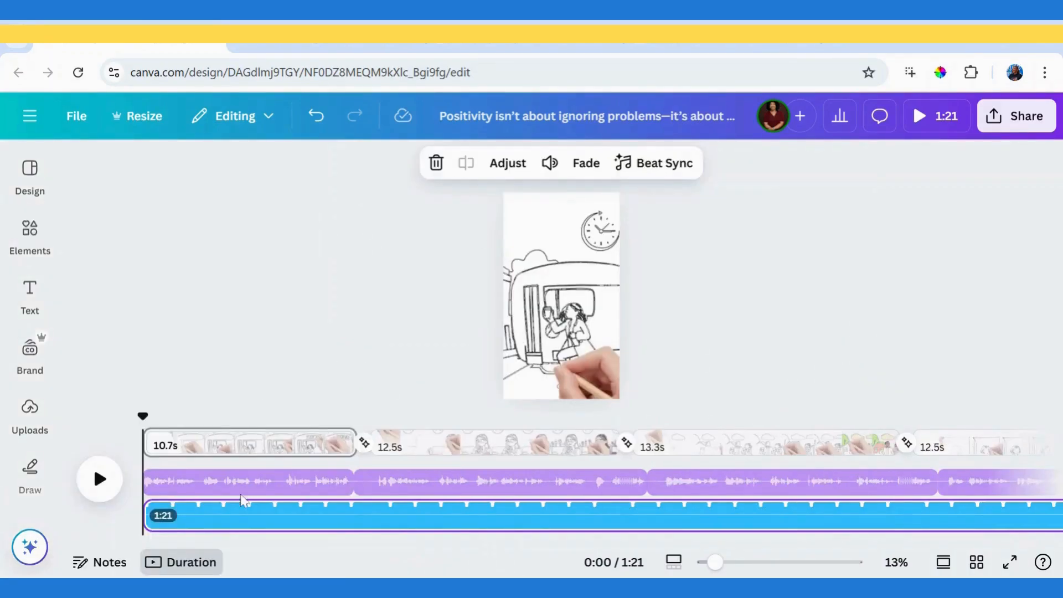